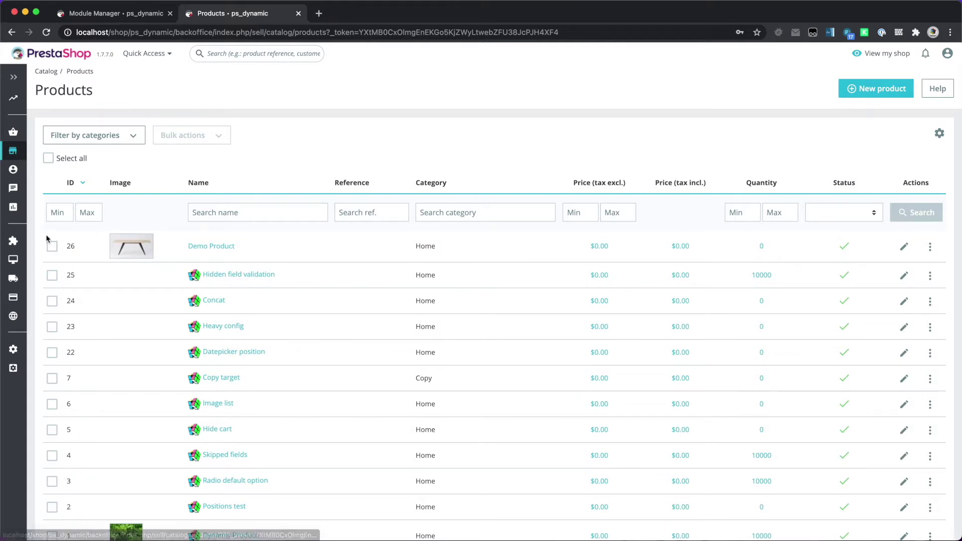
View the Dynamic Product module's configuration page in a separate browser tab, and close that tab.
mouse_move(13, 241)
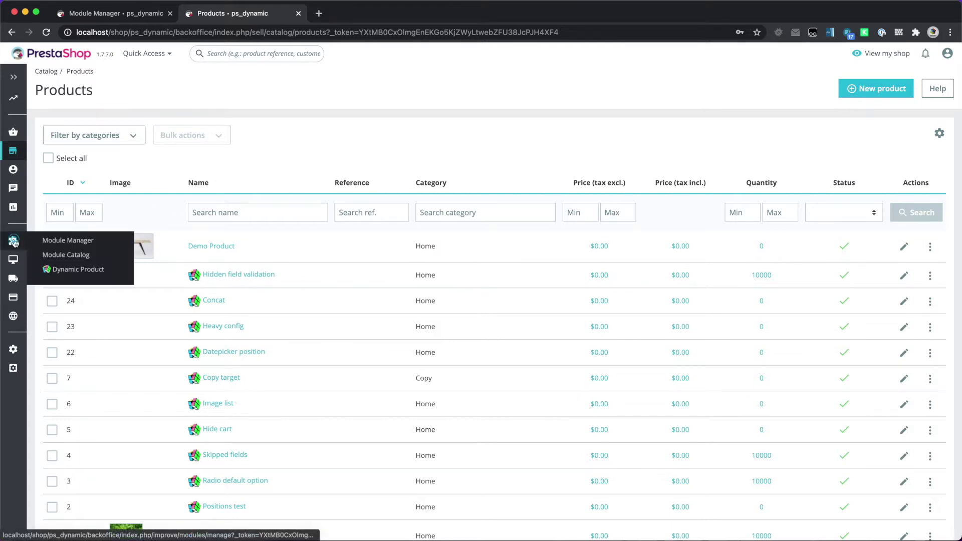
right_click(71, 269)
left_click(84, 273)
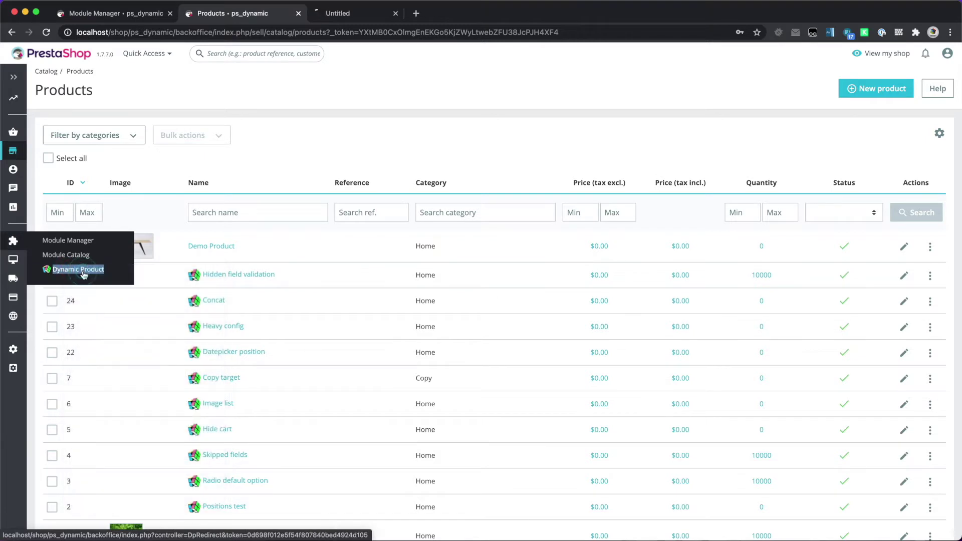
left_click(362, 16)
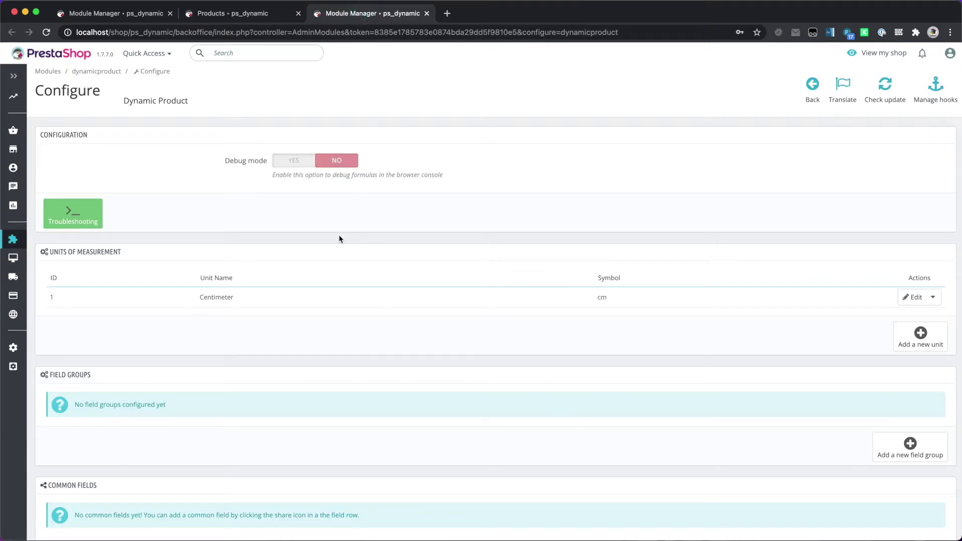
left_click(427, 13)
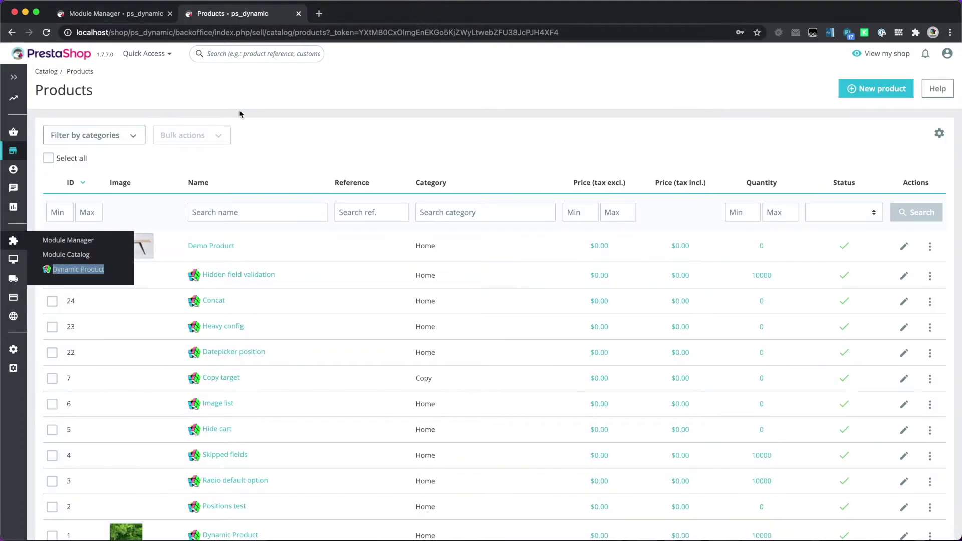
Open Demo Product's Dynamic Product module settings and enable the module for this product.
left_click(207, 248)
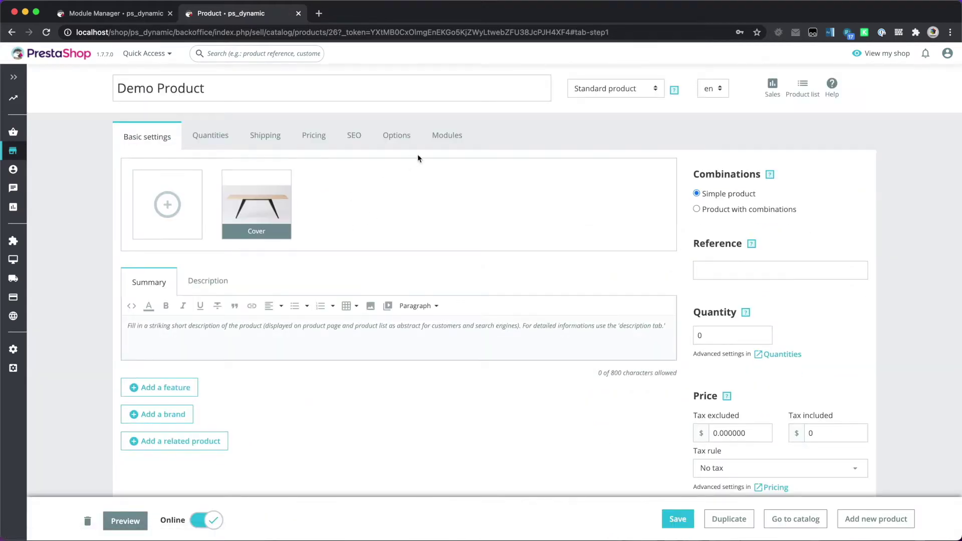
left_click(446, 134)
left_click(239, 391)
left_click(160, 291)
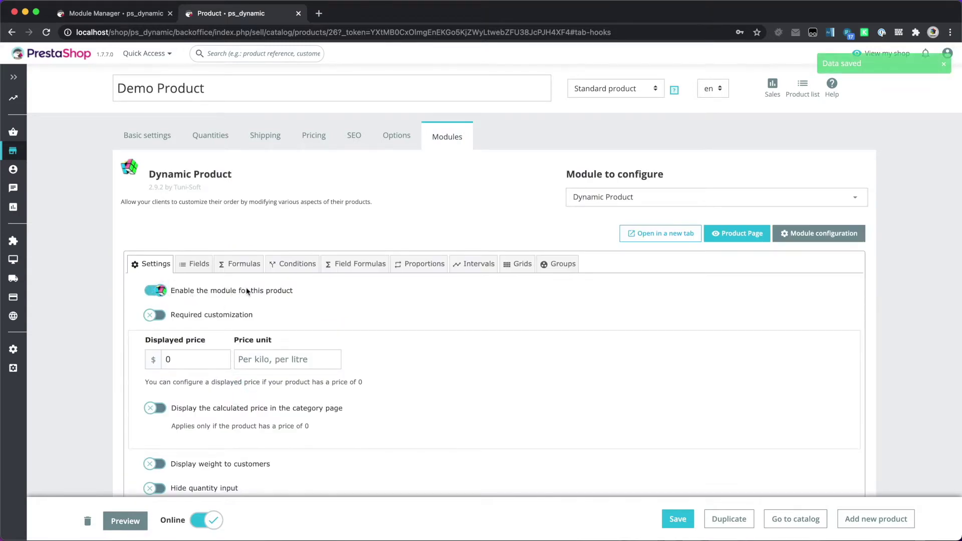
Add a new custom field to the product, keeping Numeric Input as its type.
scroll(258, 292, "down", 2)
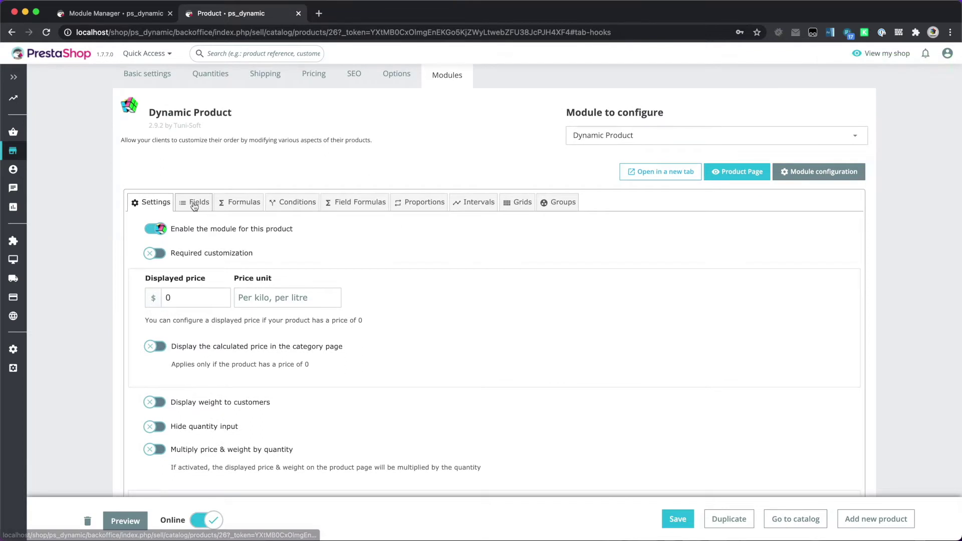
left_click(195, 205)
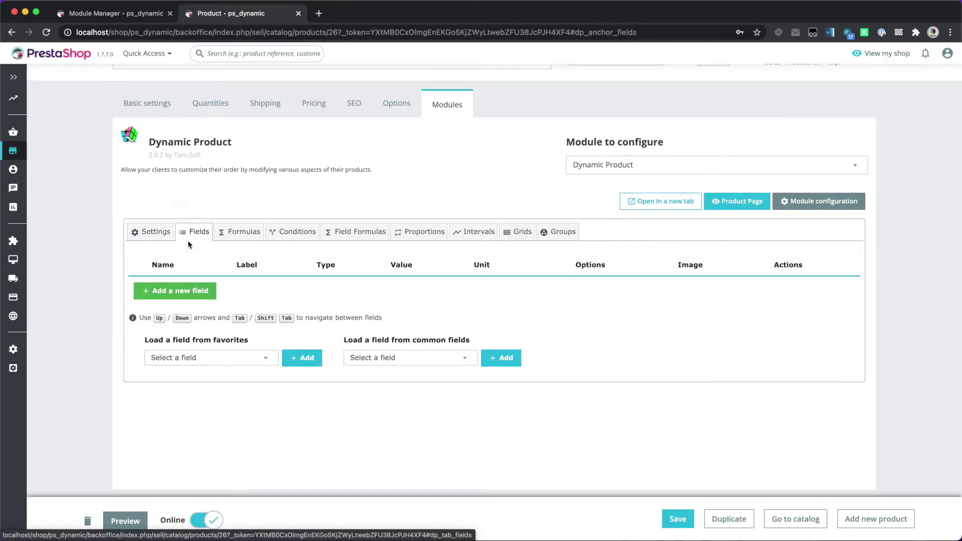
left_click(177, 296)
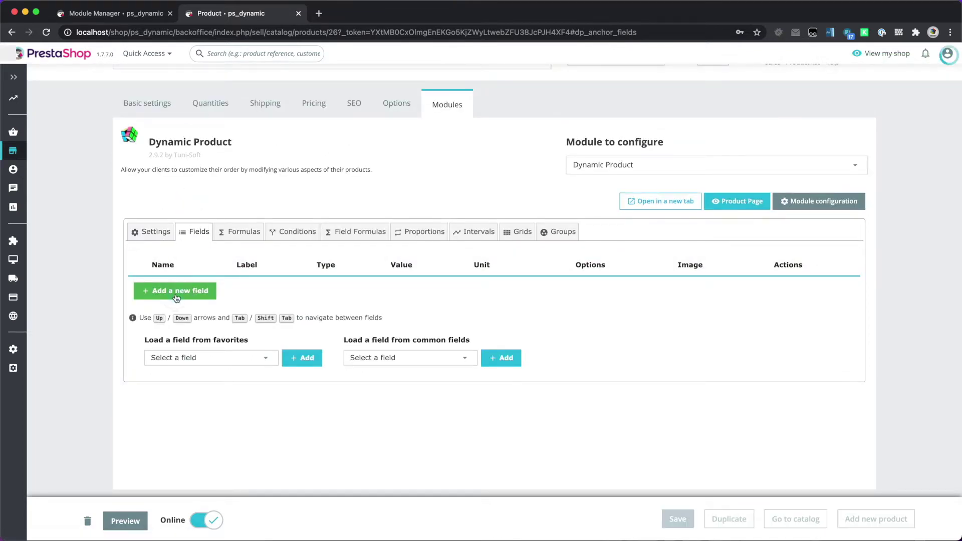
left_click(466, 291)
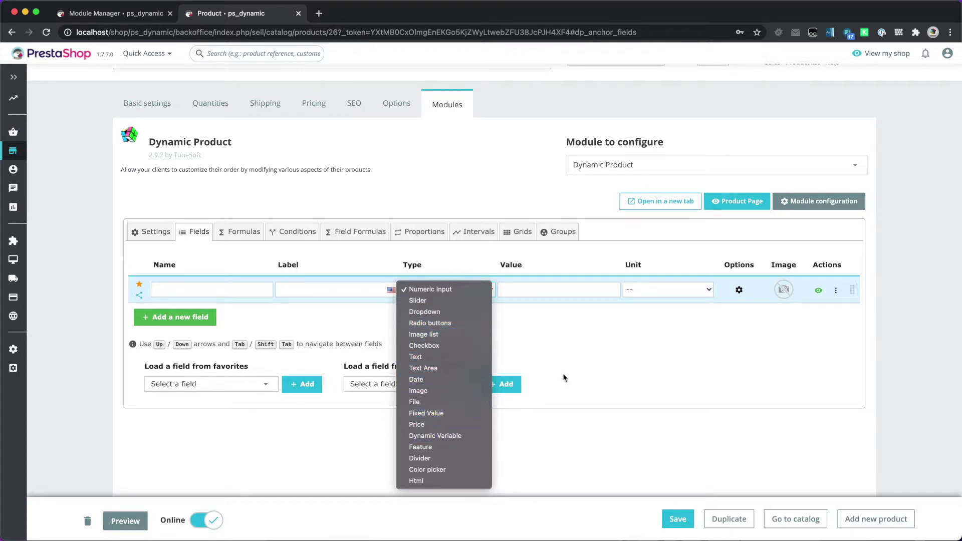
left_click(583, 362)
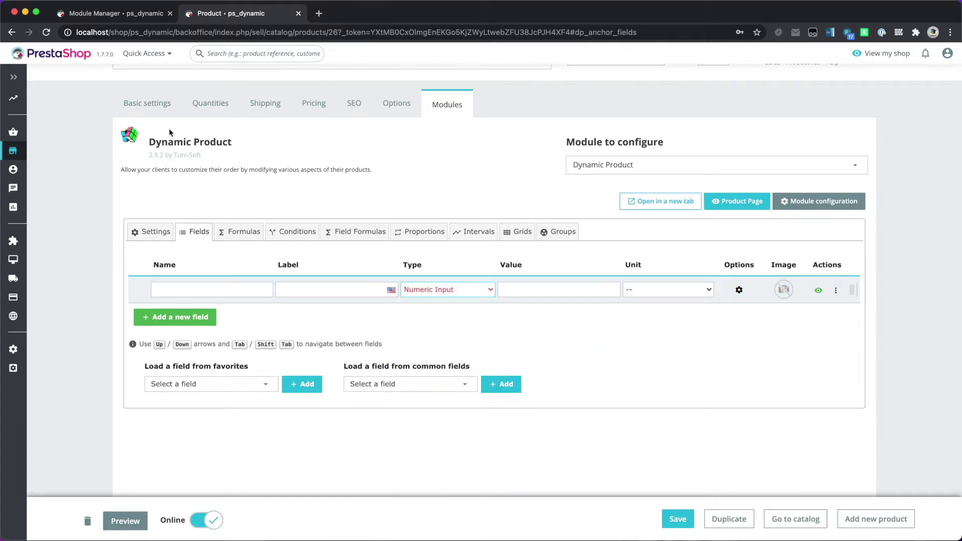
Review Demo Product's basic settings, and examine its storefront page and enlarged table image.
left_click(148, 104)
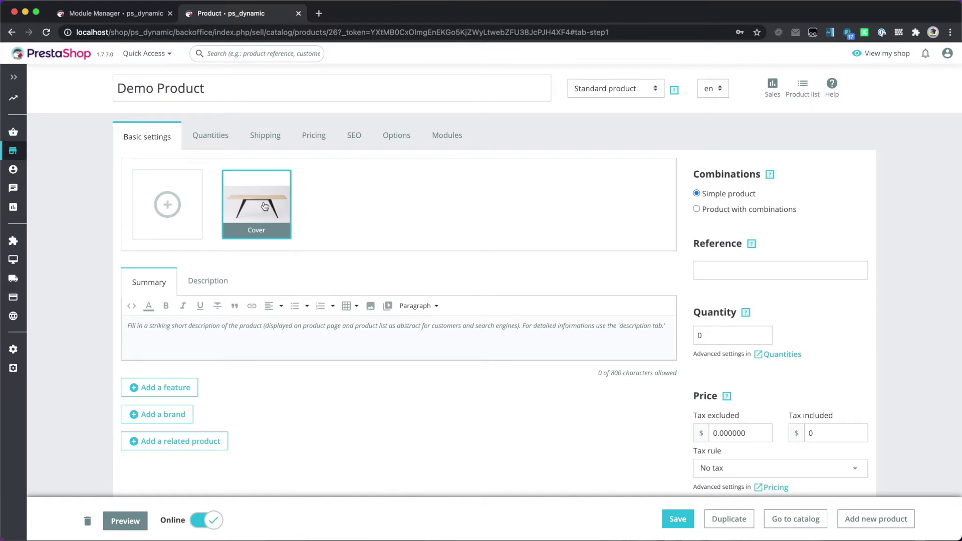
left_click(446, 135)
left_click(752, 238)
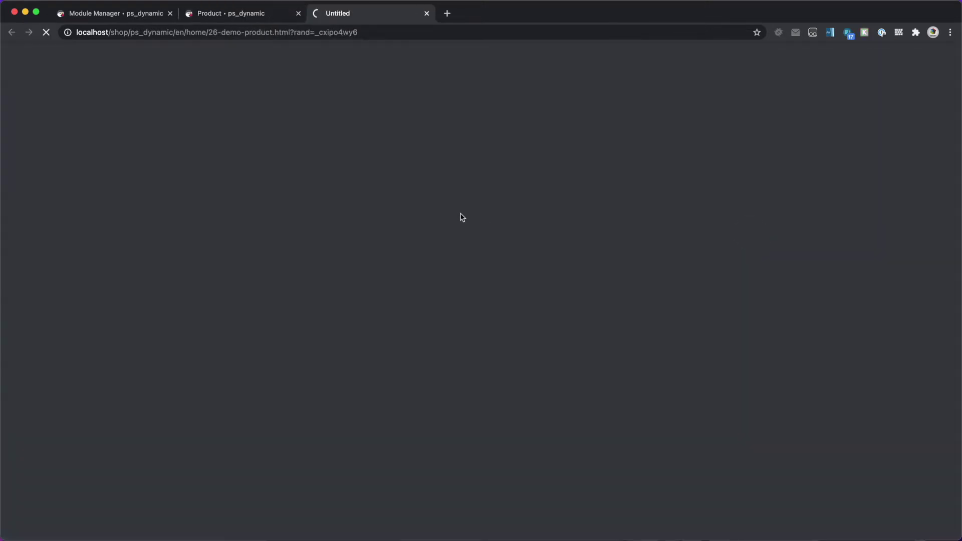
left_click(331, 260)
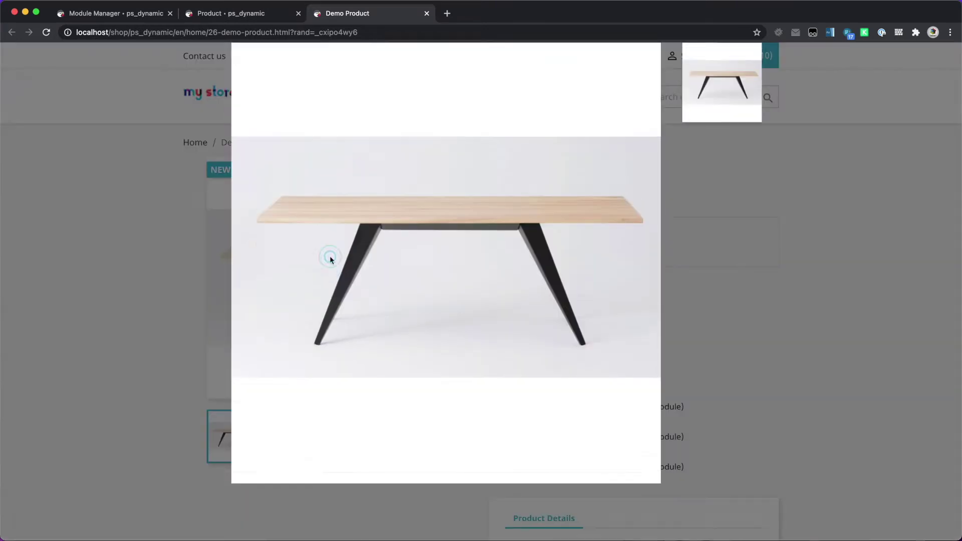
left_click(159, 259)
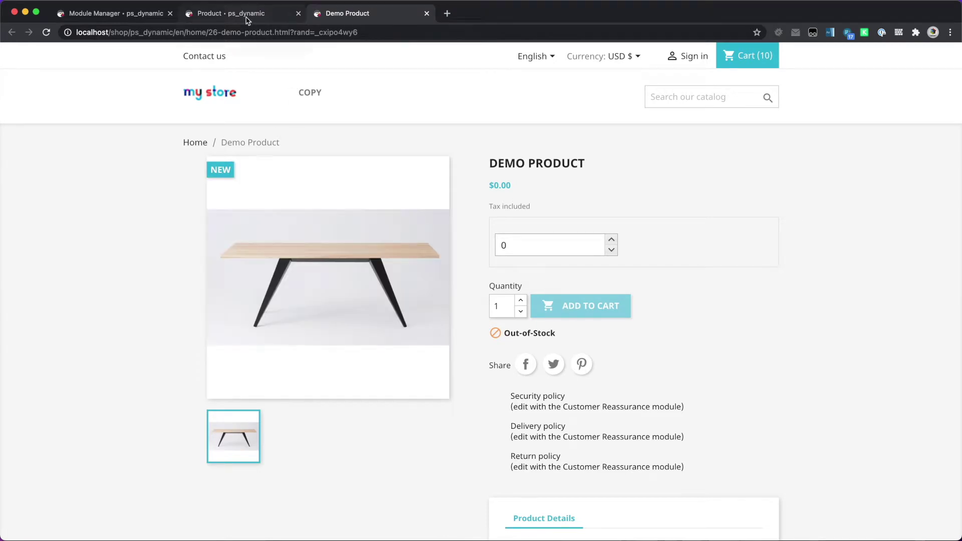
Back in the product's module settings, name the new numeric field width.
left_click(247, 21)
left_click(192, 321)
type("width")
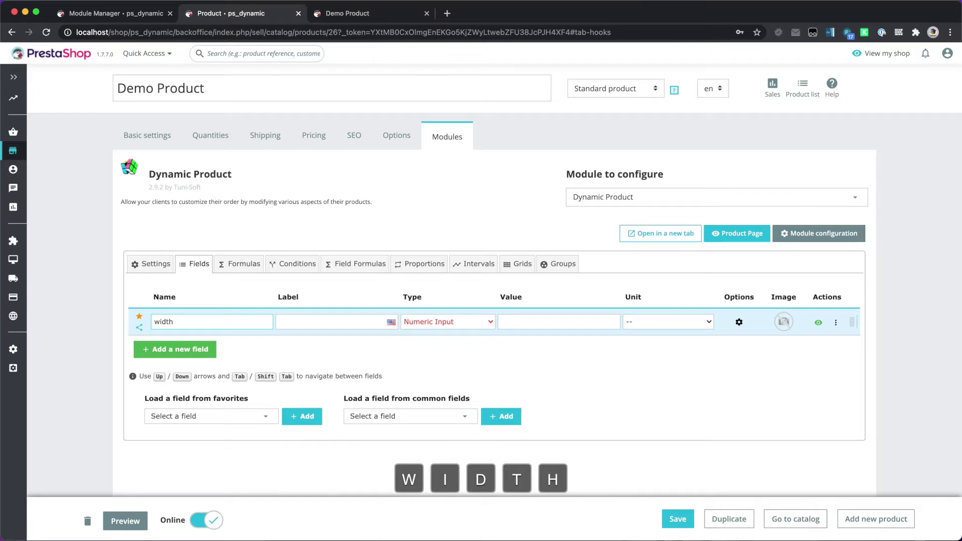
key("Tab")
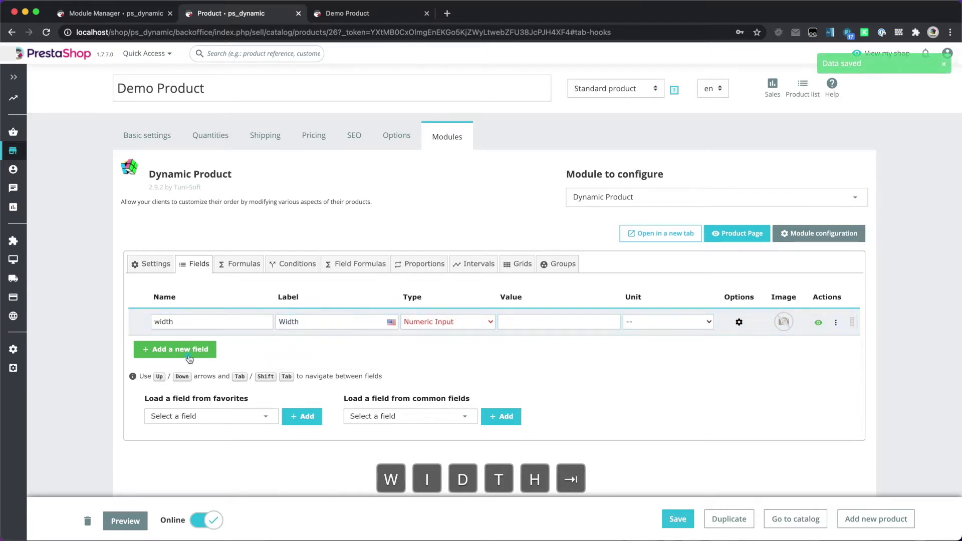
Add a second Numeric Input field named length.
left_click(186, 349)
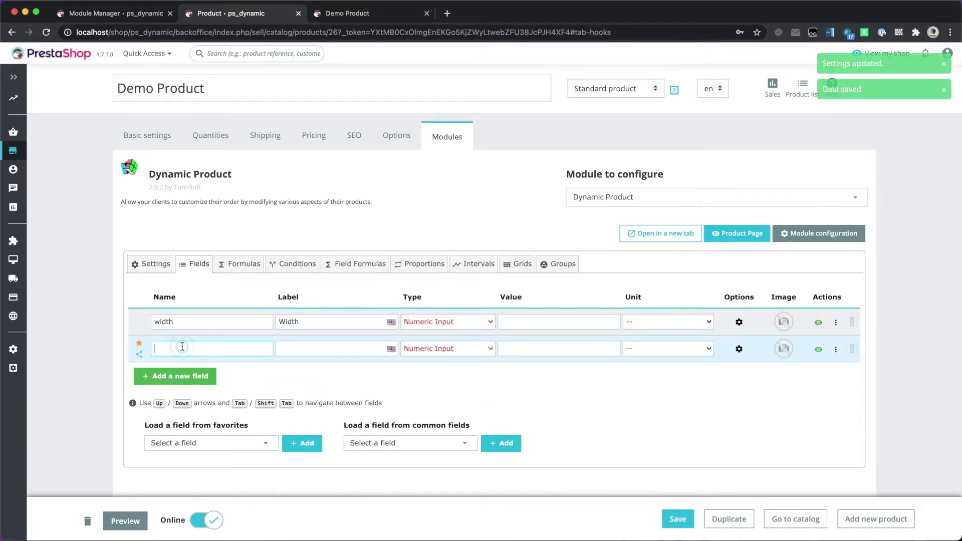
type("lne")
key("BackSpace")
key("BackSpace")
type("en")
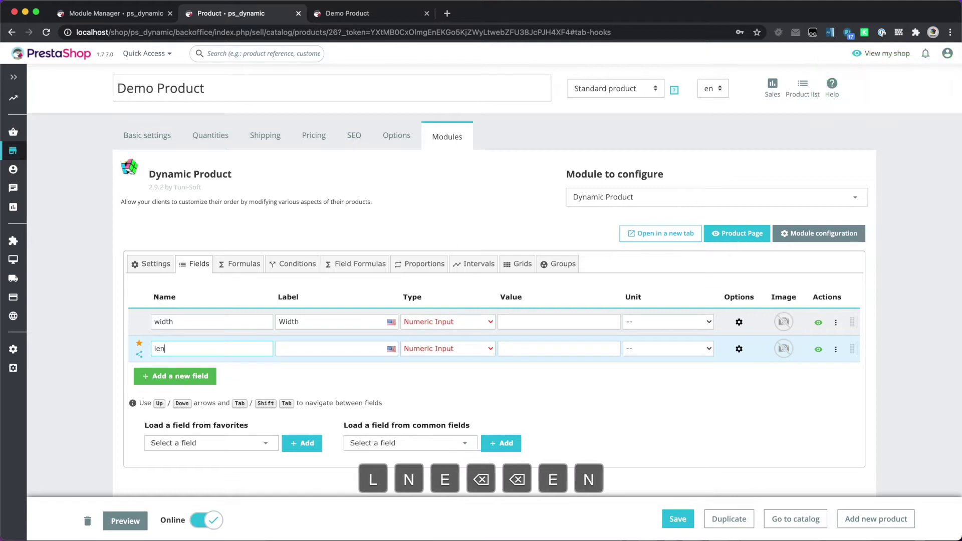
type("gth")
key("Tab")
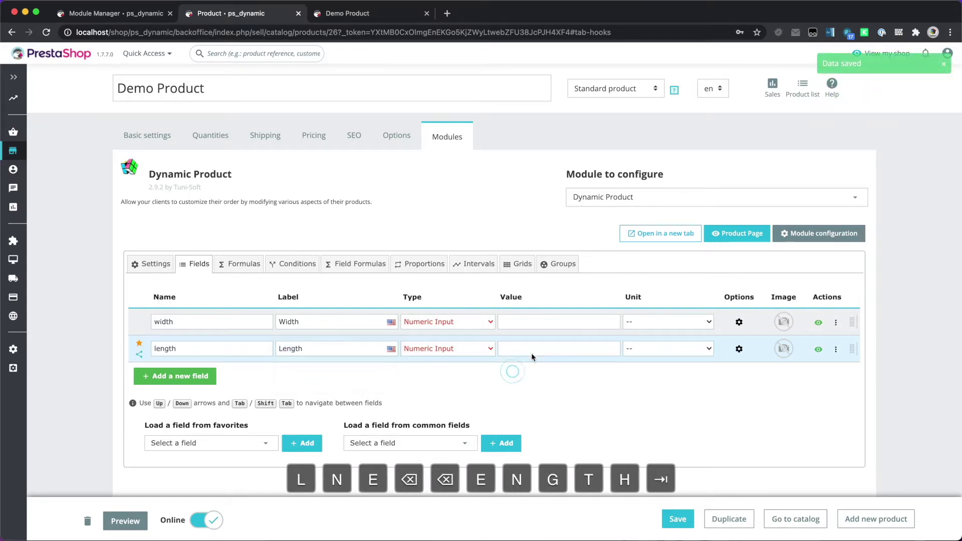
Set the initial value of both the width and length fields to 100.
left_click(550, 322)
type("10")
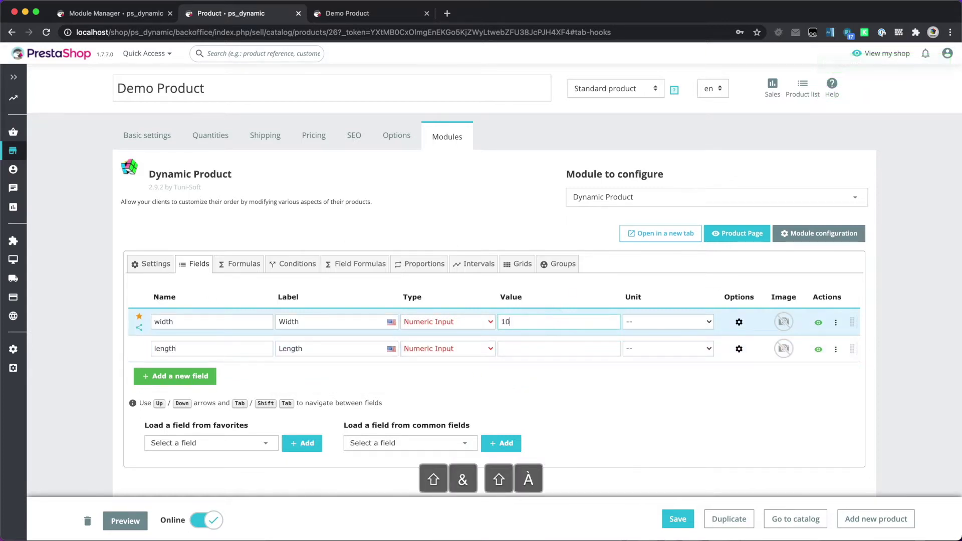
type("0")
left_click(533, 352)
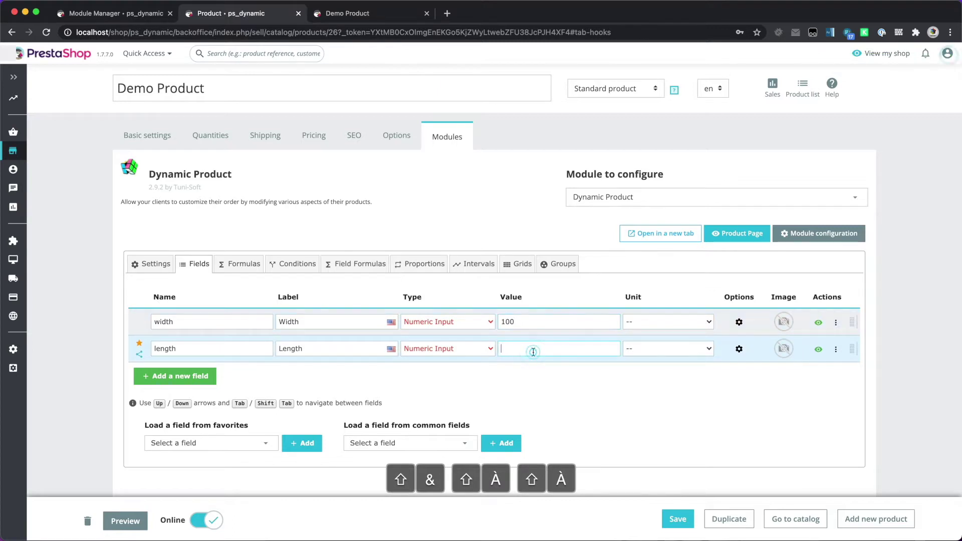
type("100")
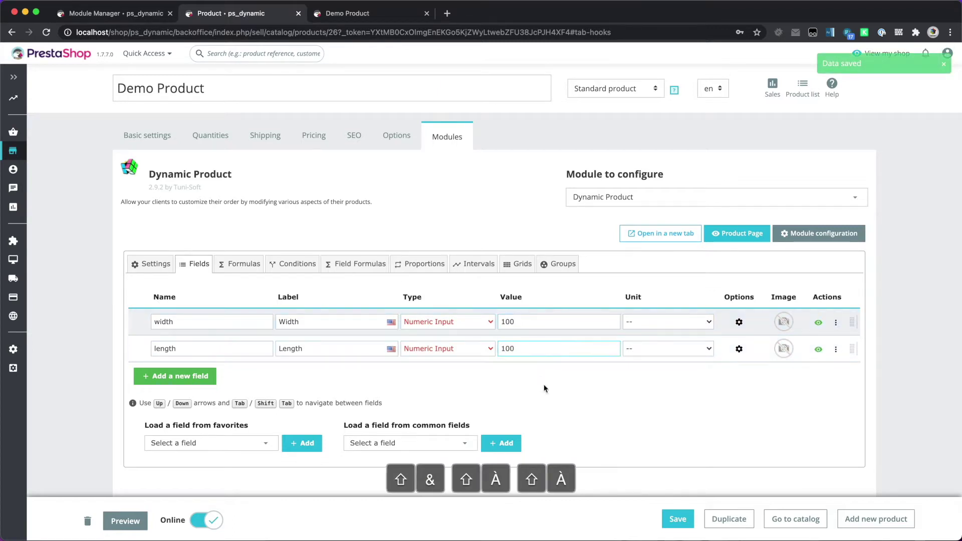
Set the unit of the width and length fields to Centimeter (cm), and check the product's storefront page.
left_click(663, 321)
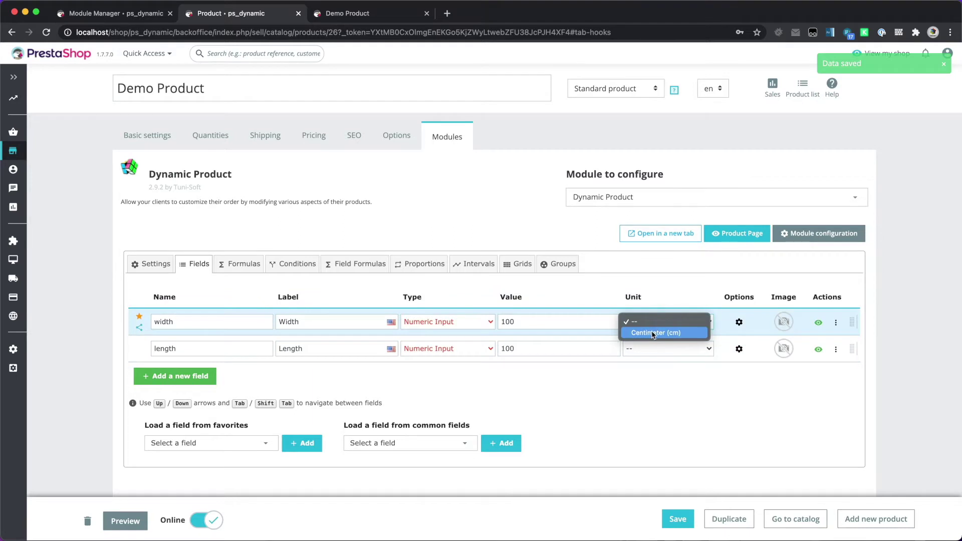
left_click(651, 333)
left_click(650, 348)
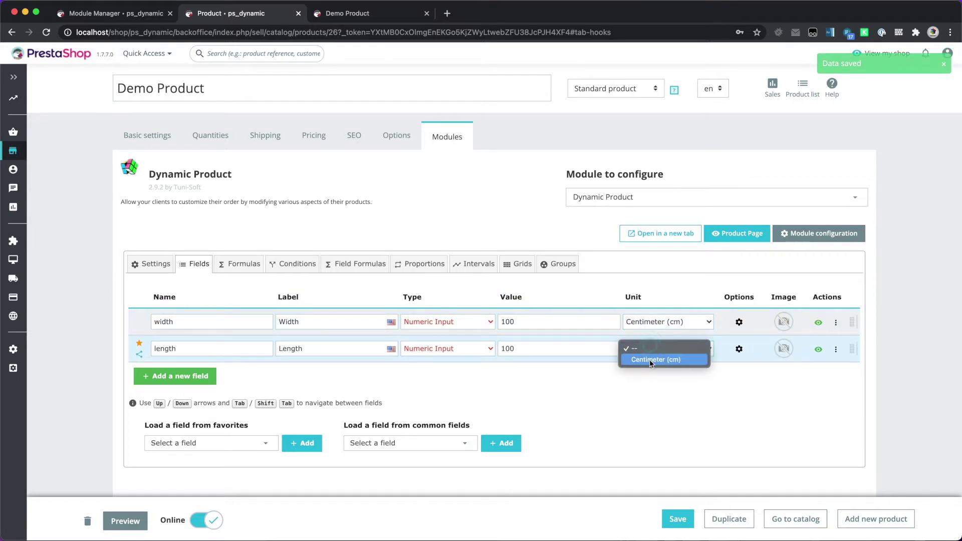
left_click(650, 360)
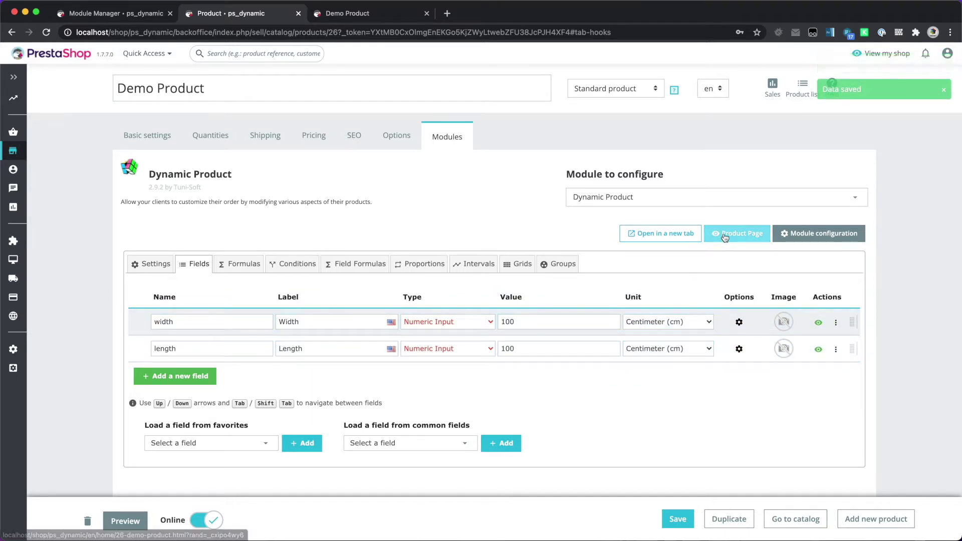
left_click(724, 235)
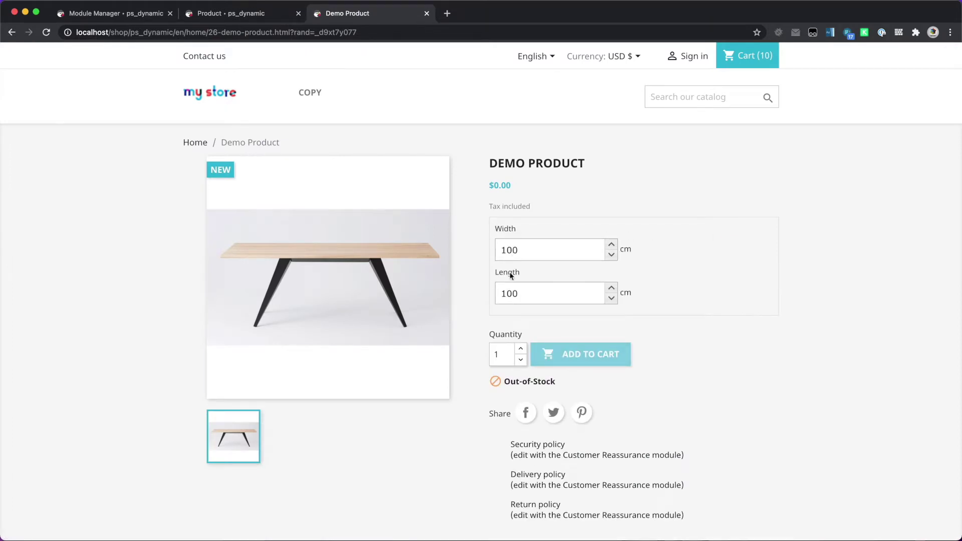
Enter [width] * [length] * 10 as the product's price formula.
left_click(235, 13)
left_click(241, 264)
scroll(230, 298, "down", 3)
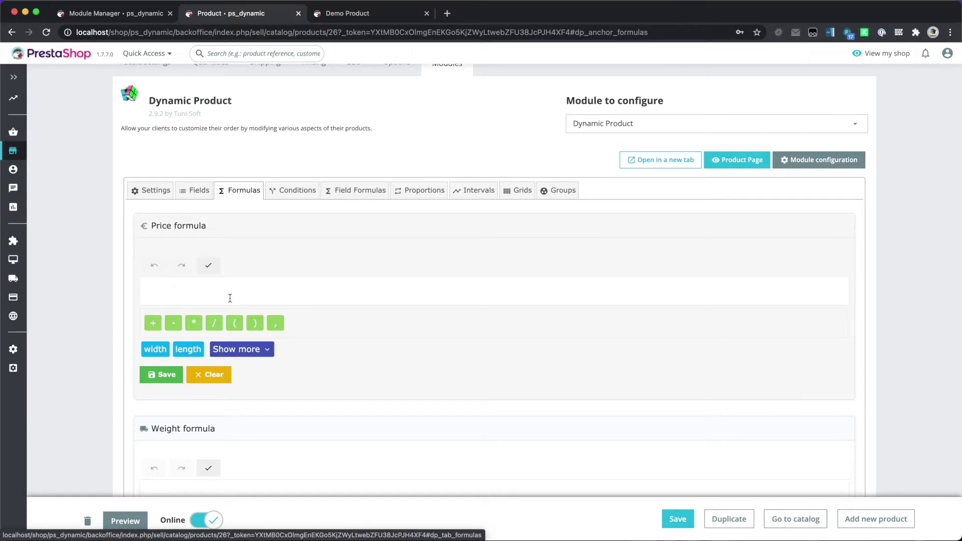
left_click(156, 350)
left_click(195, 322)
left_click(189, 350)
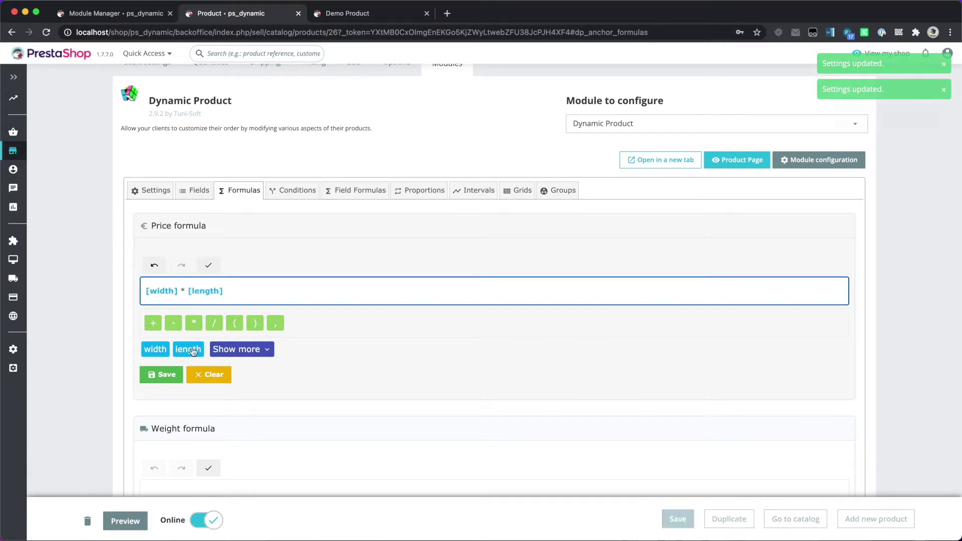
left_click(194, 324)
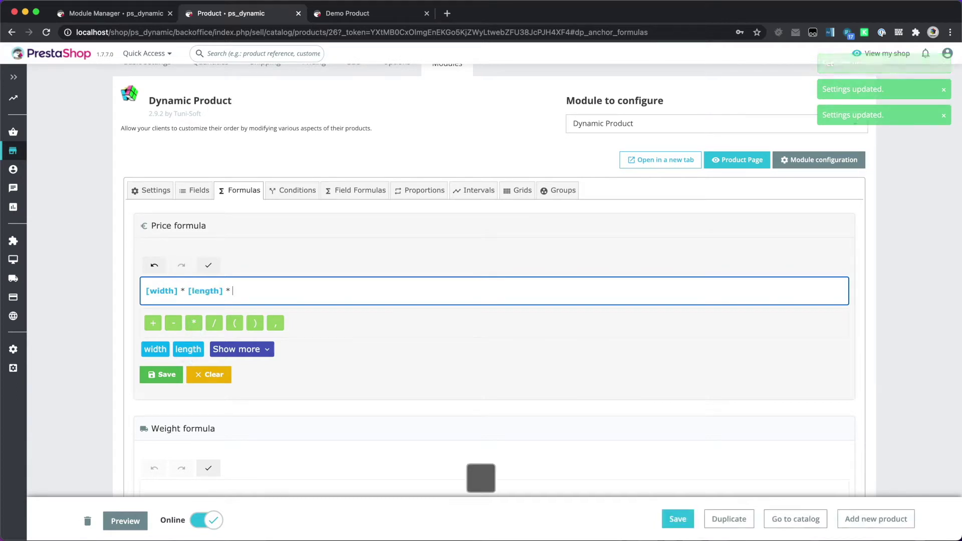
type("10")
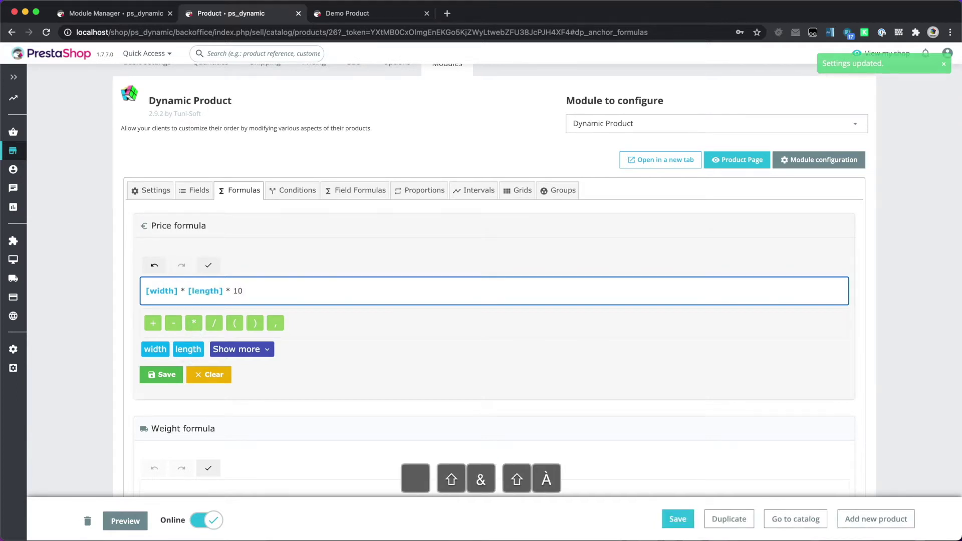
left_click(323, 335)
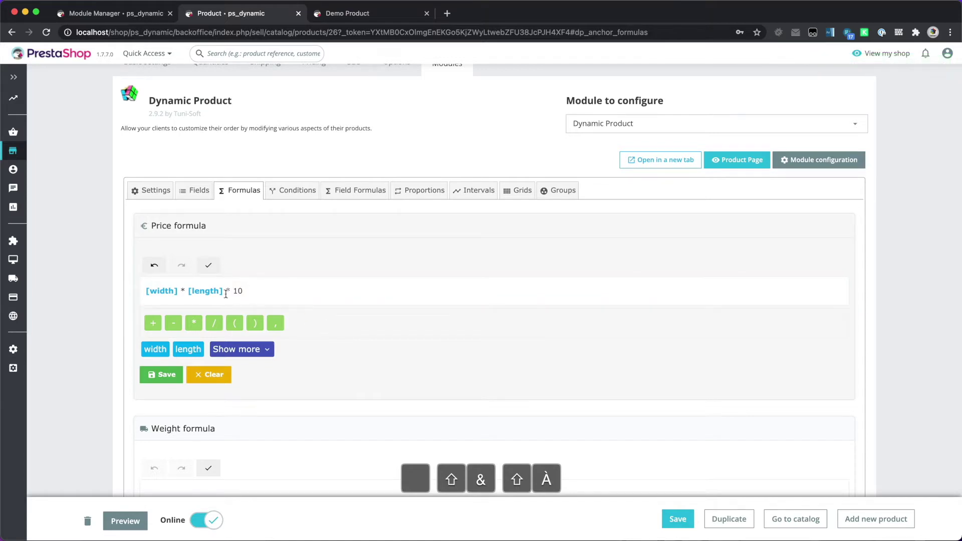
Insert a division by 10000 after [length] in the price formula and save the formula.
left_click(225, 294)
type("/ ")
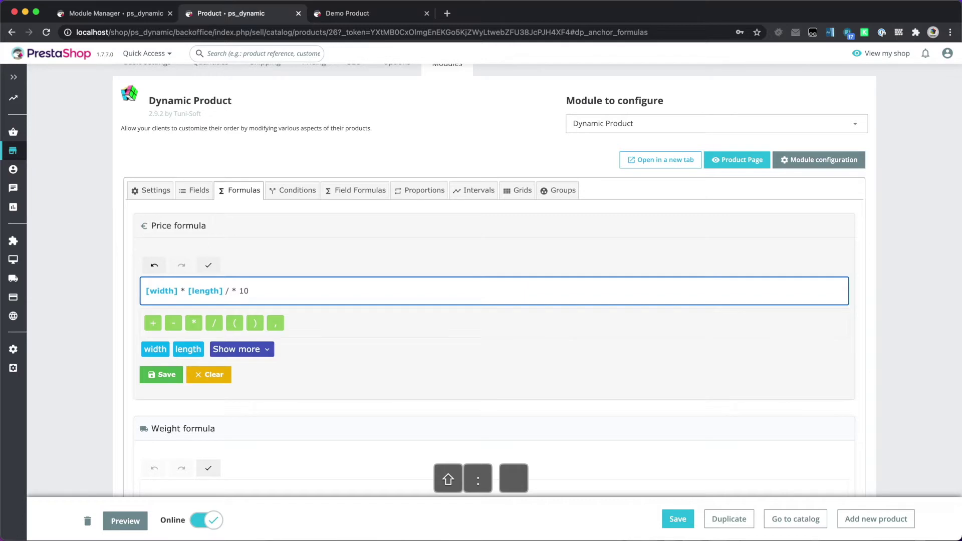
type("10000")
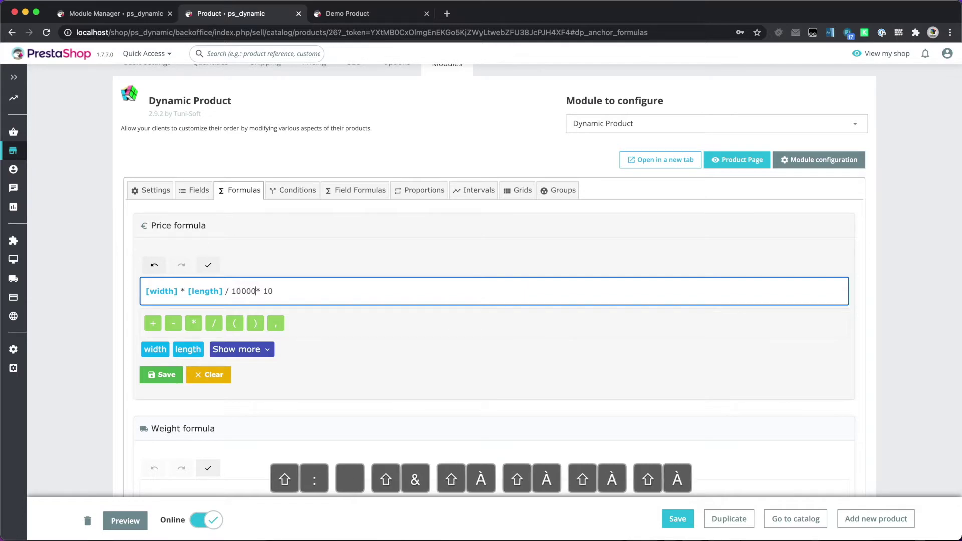
left_click(165, 377)
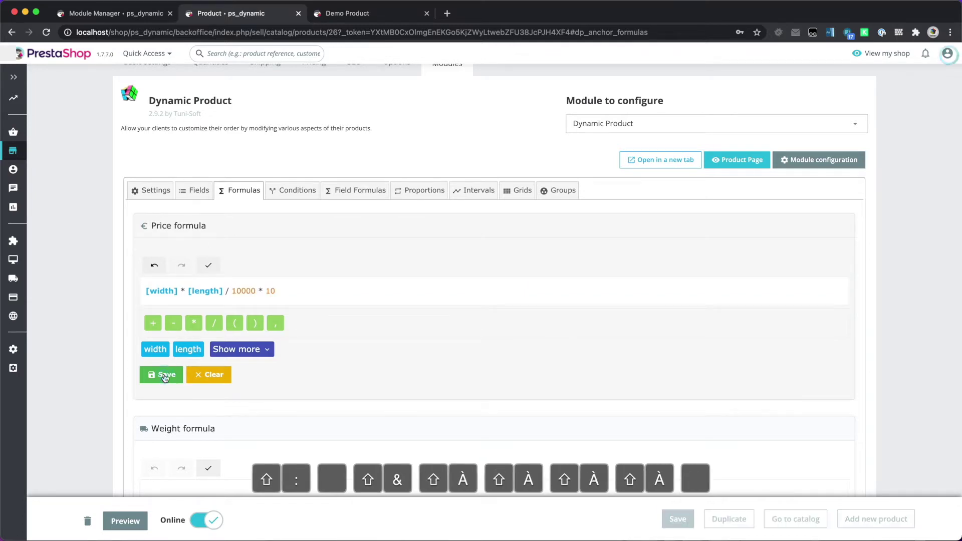
Test the price calculation on the product's storefront page with a length of 200 cm and a width of 150 cm.
left_click(735, 162)
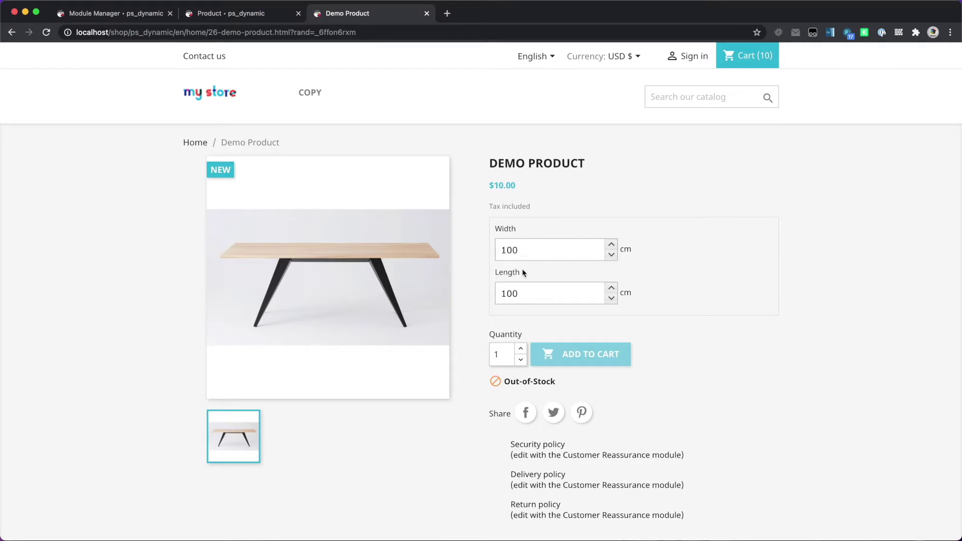
double_click(519, 288)
type("200")
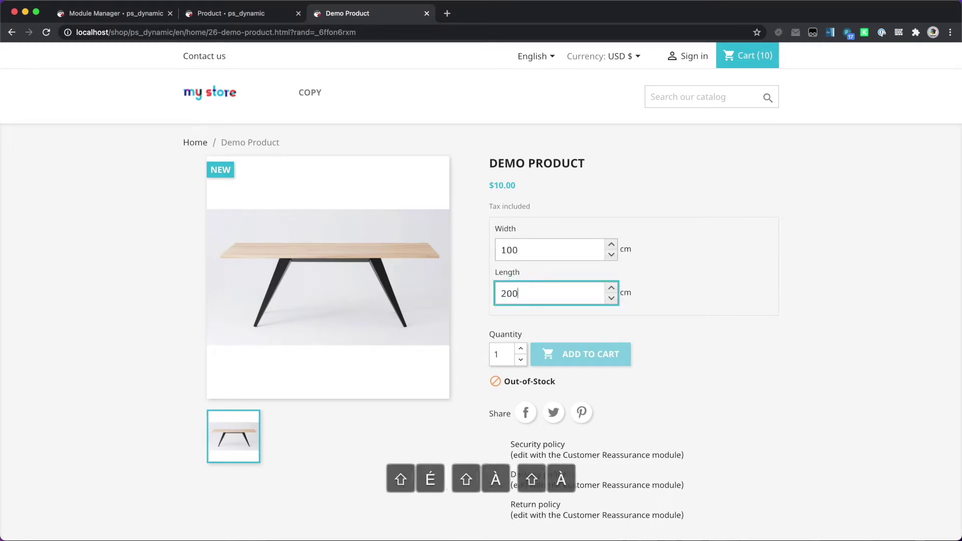
left_click(537, 318)
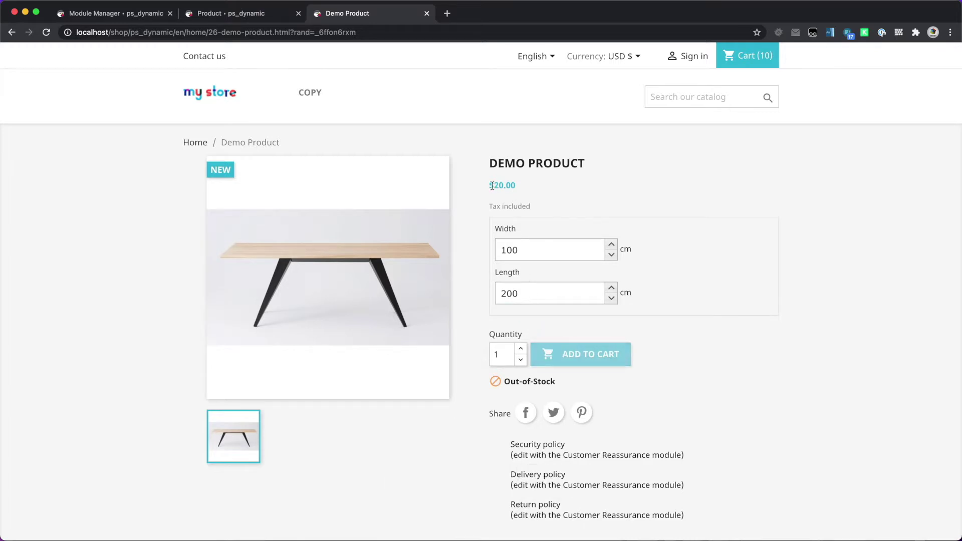
double_click(521, 247)
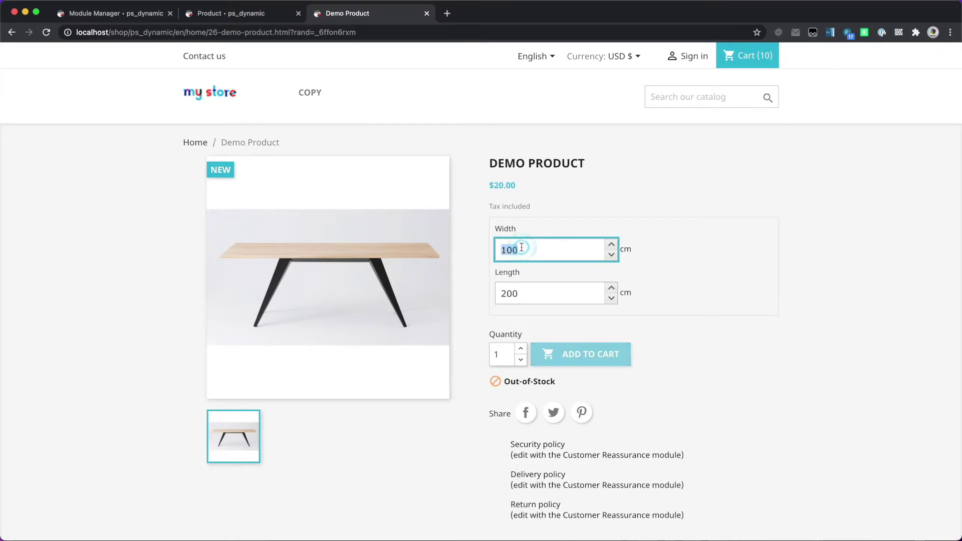
type("150")
left_click(528, 286)
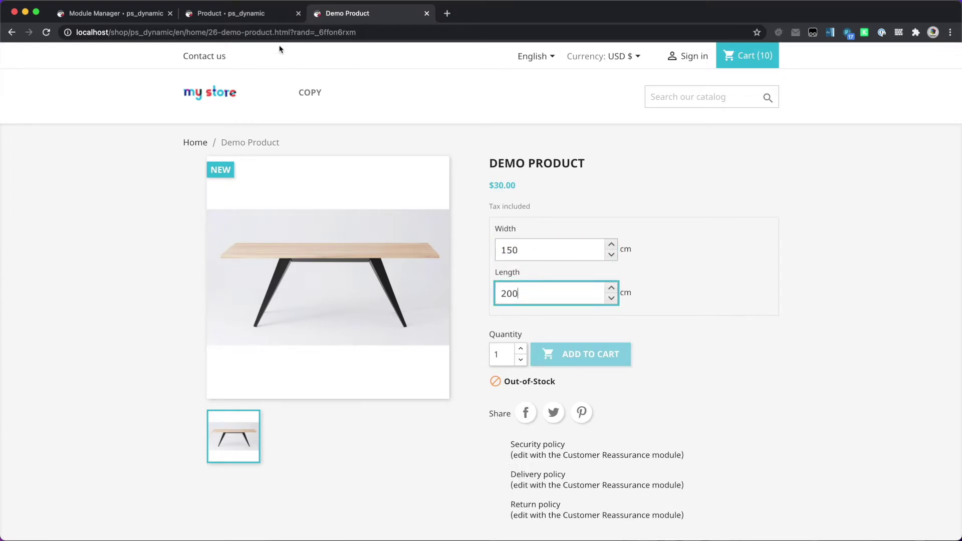
Return to the product's Dynamic Product configuration and review its fields and the multiplier at the end of the price formula.
left_click(235, 14)
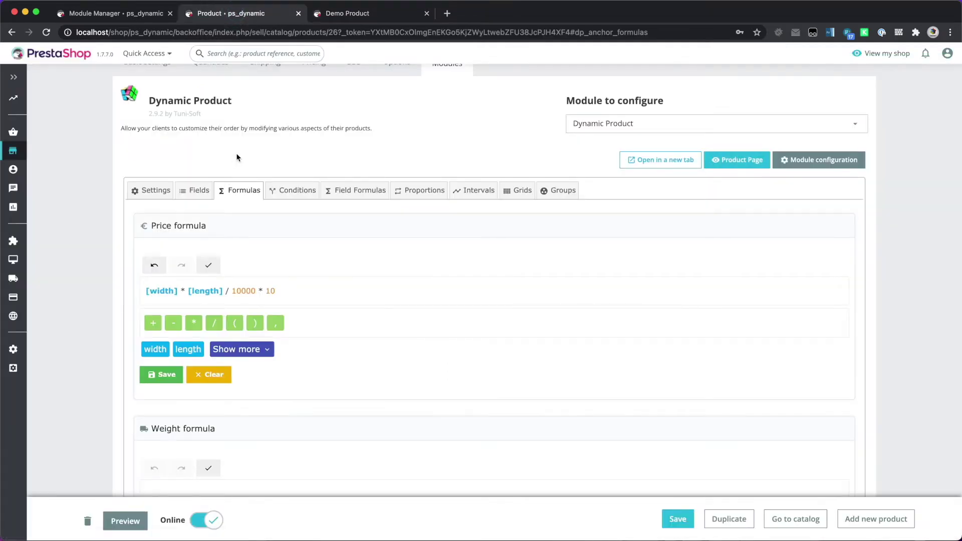
scroll(237, 154, "down", 2)
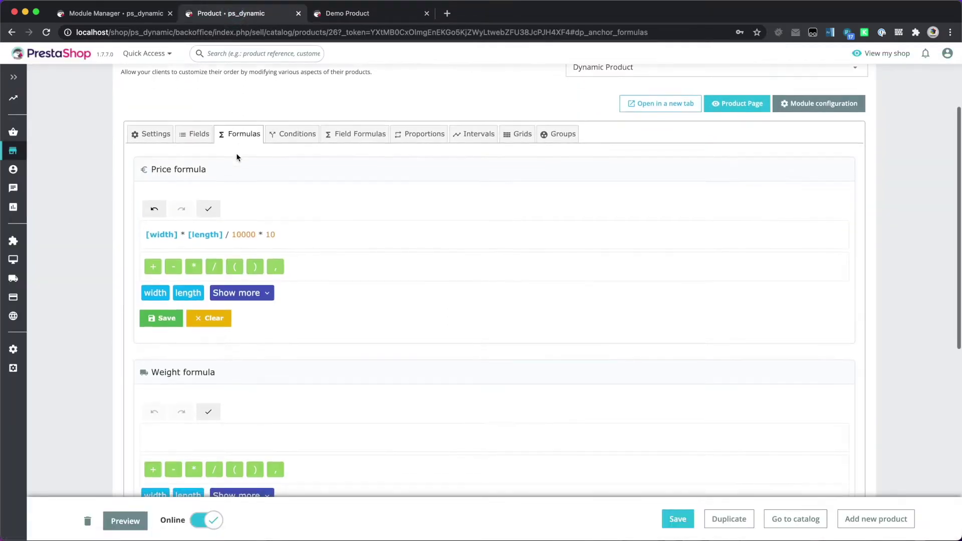
left_click(225, 235)
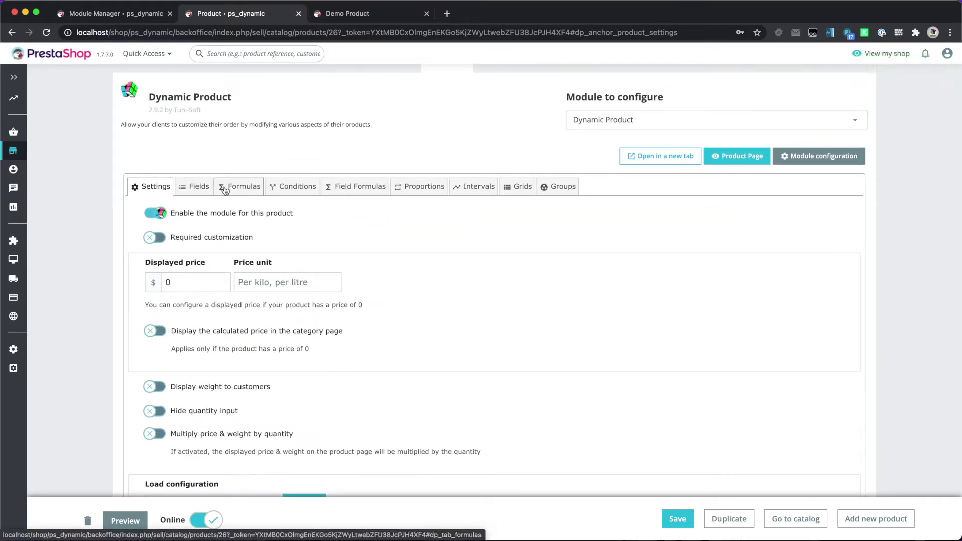
left_click(197, 187)
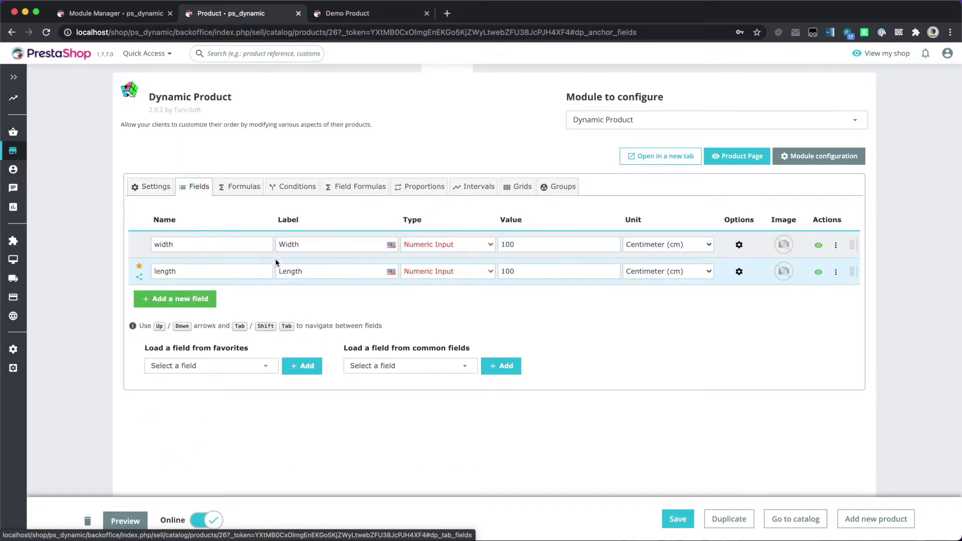
left_click(243, 188)
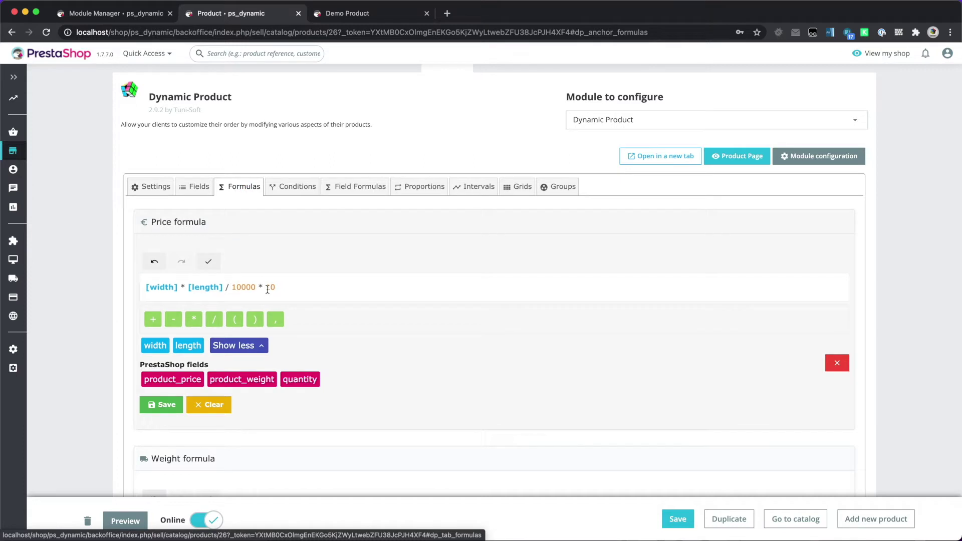
left_click_drag(267, 289, 279, 287)
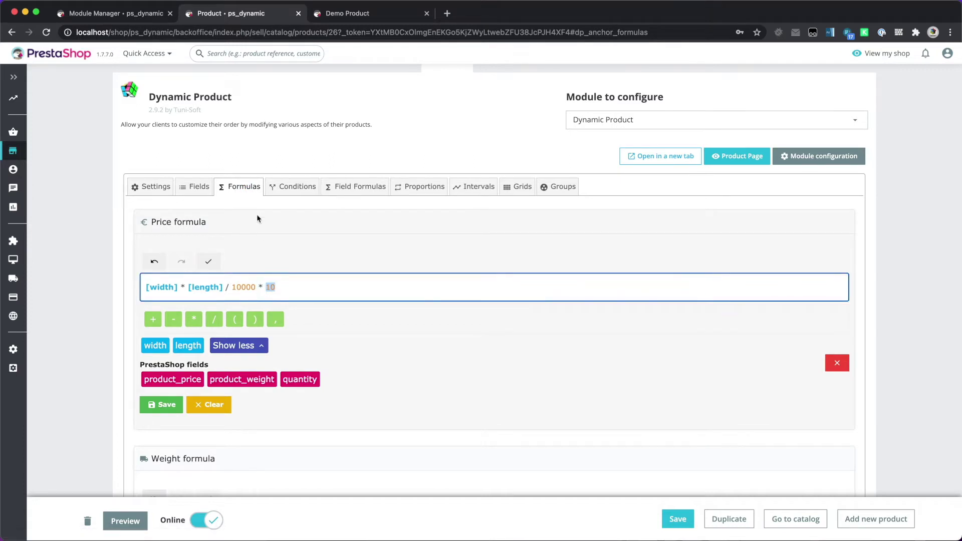
Add a third numeric input field named height with the label Height to the product.
left_click(197, 187)
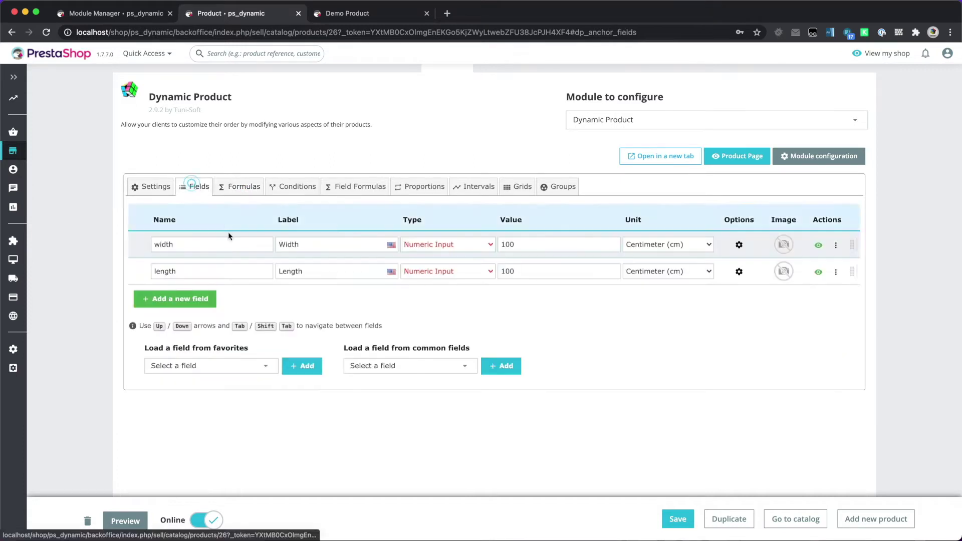
left_click(186, 304)
type("height")
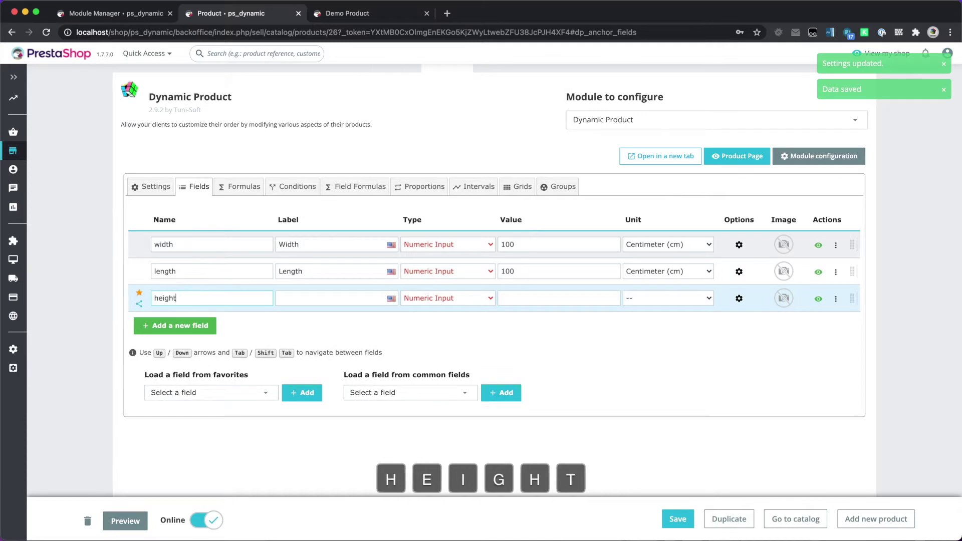
key("Tab")
left_click(468, 343)
Set the height field's initial value to 80 and its unit to Centimeter (cm).
left_click(537, 299)
type("80")
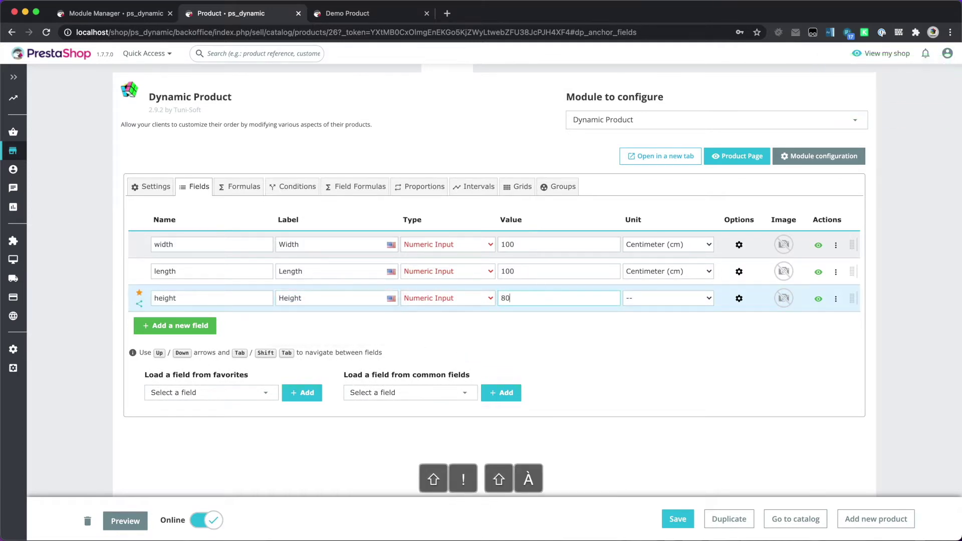
left_click(667, 299)
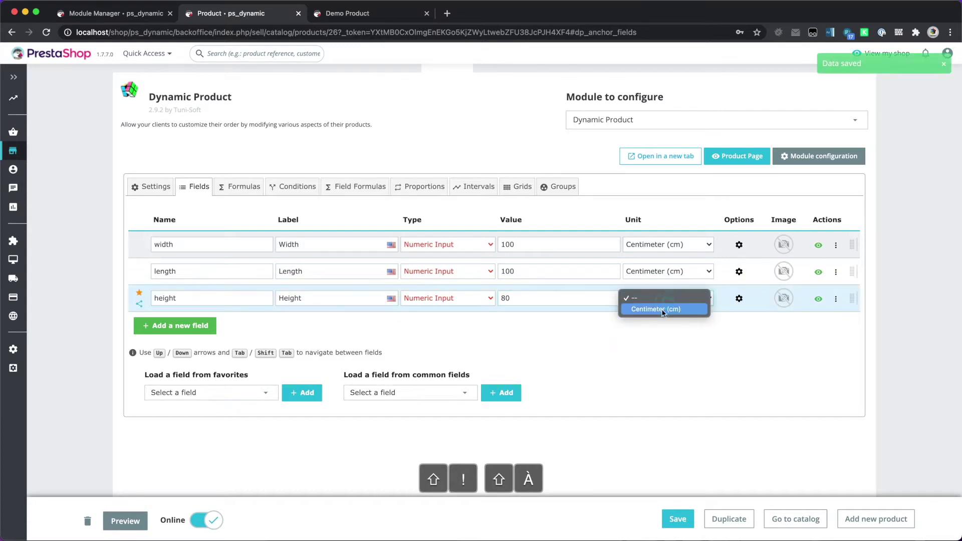
left_click(661, 310)
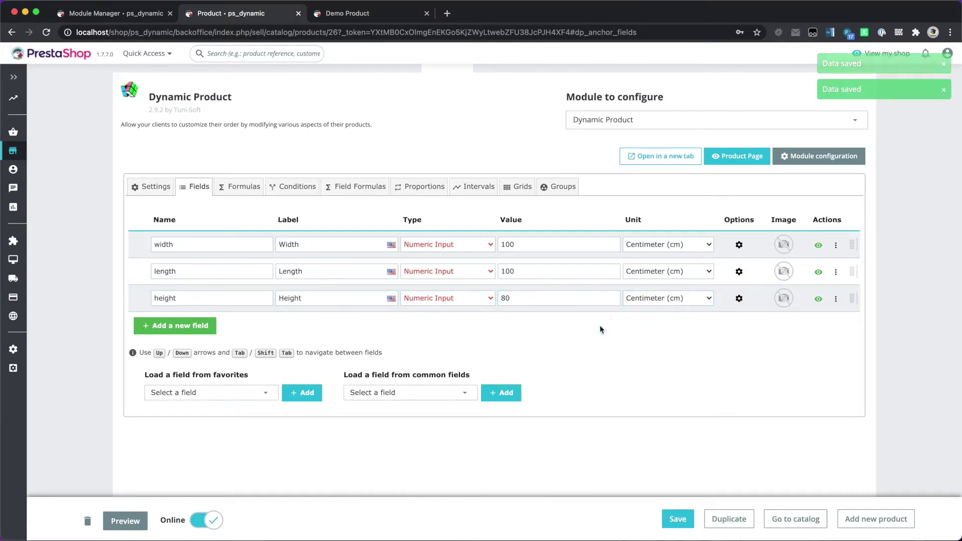
Append + [height] * 5 to the end of the price formula and save the formula.
left_click(243, 187)
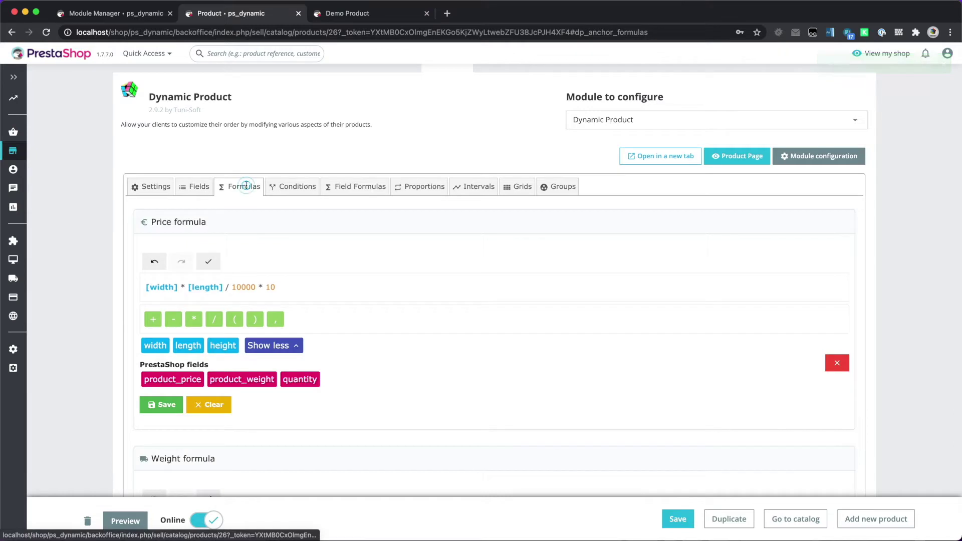
left_click(284, 291)
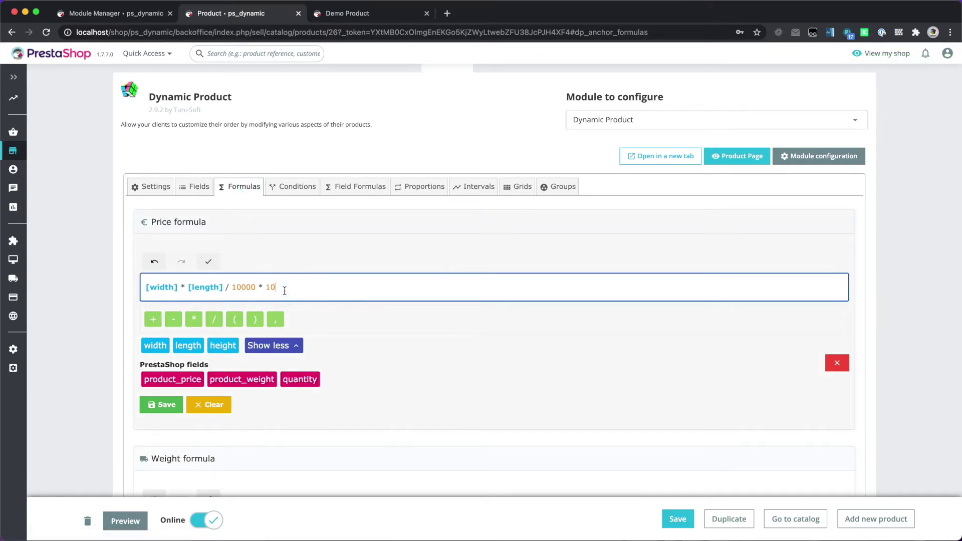
type("+")
left_click(219, 344)
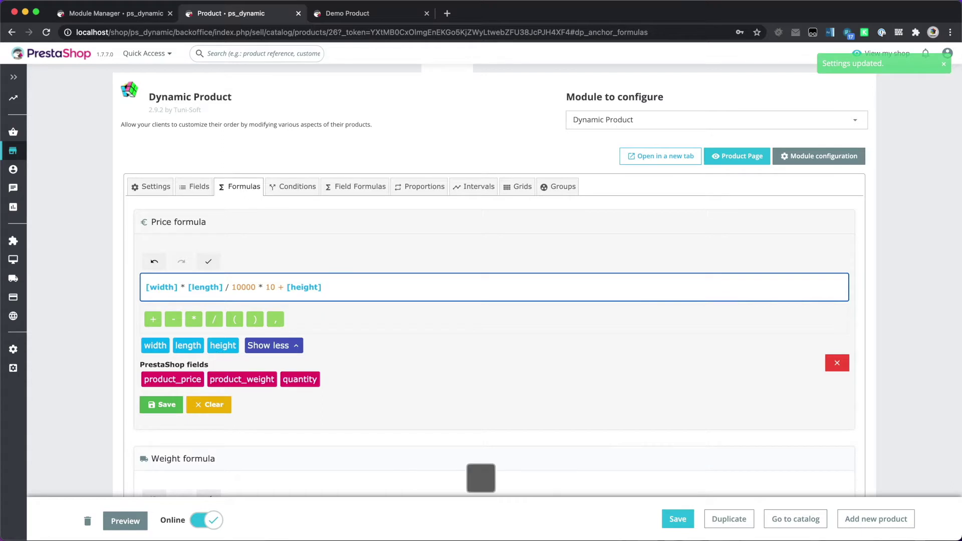
type("* ")
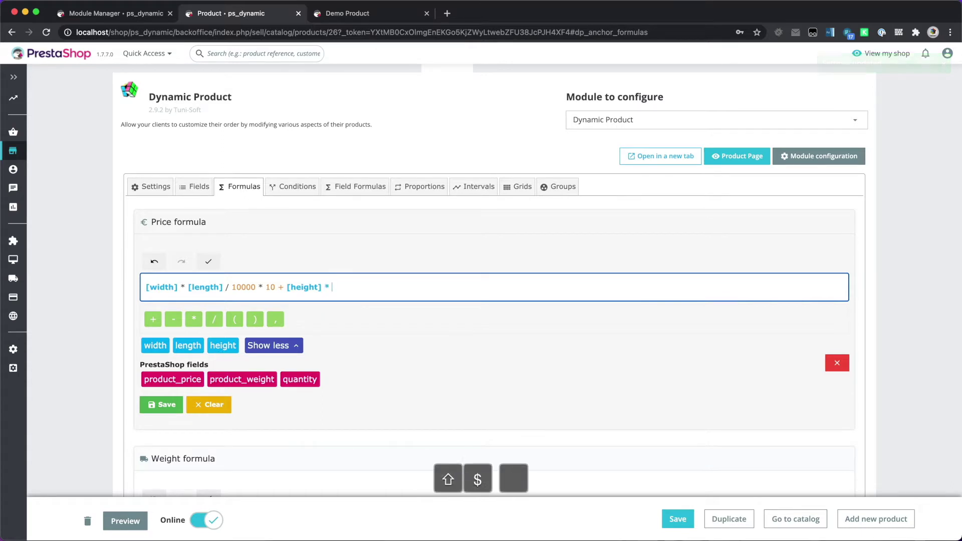
type("5")
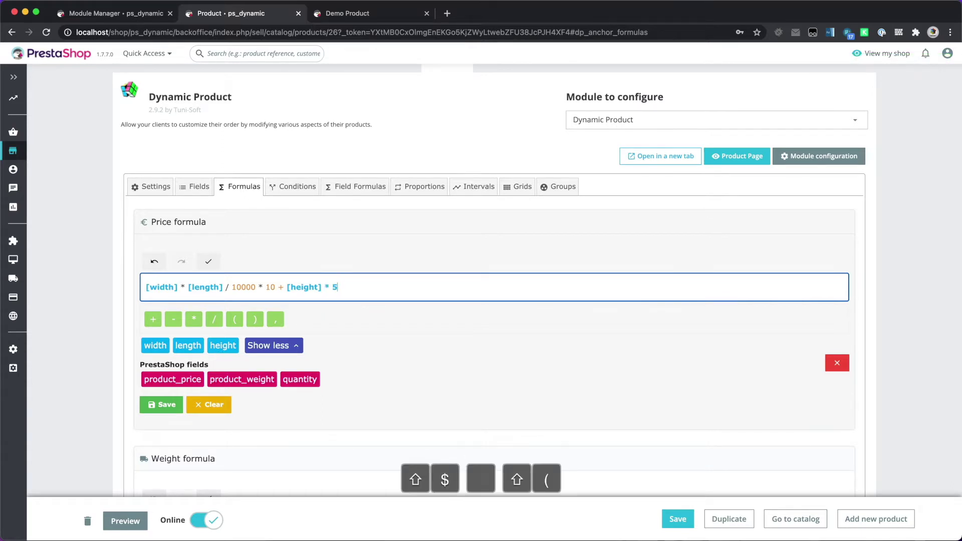
left_click(356, 368)
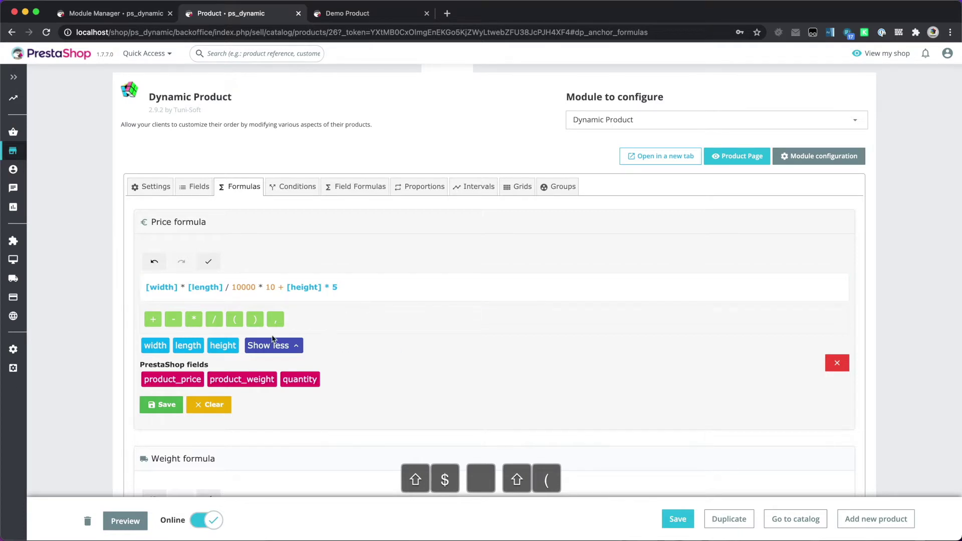
left_click(167, 403)
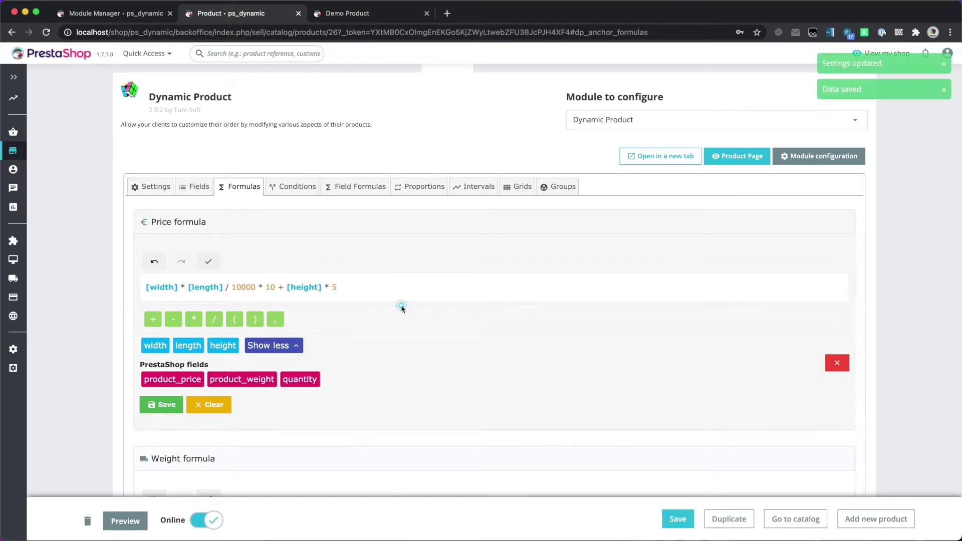
Check the price and the height field on the product's storefront page, and return to the formula configuration.
left_click(736, 158)
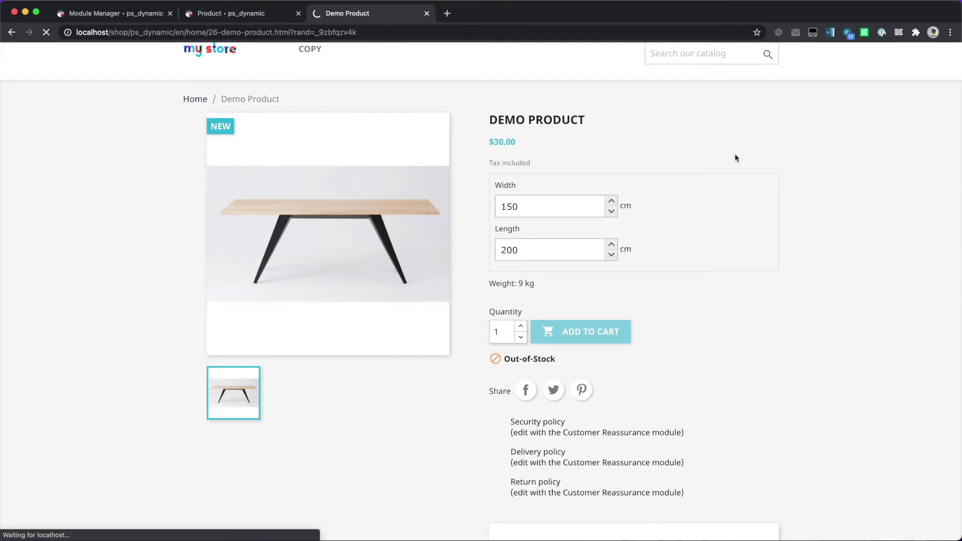
scroll(696, 257, "down", 2)
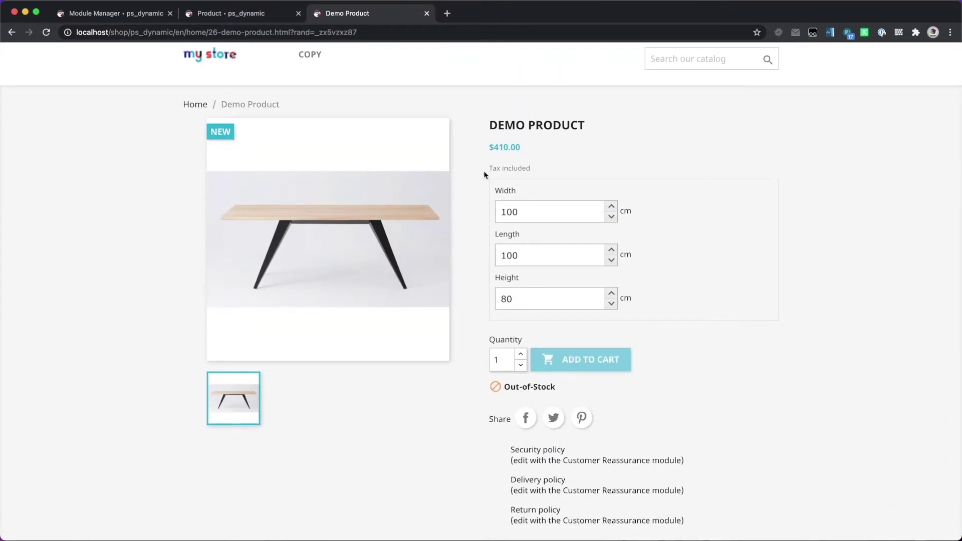
left_click(238, 15)
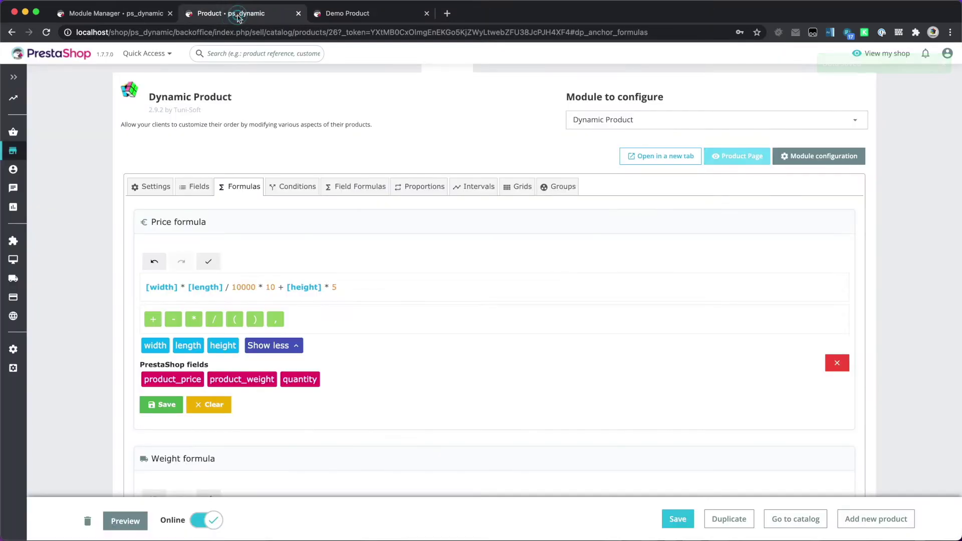
Insert a division by 100 after [height] in the price formula and save the formula.
left_click(321, 288)
type("/")
type("100")
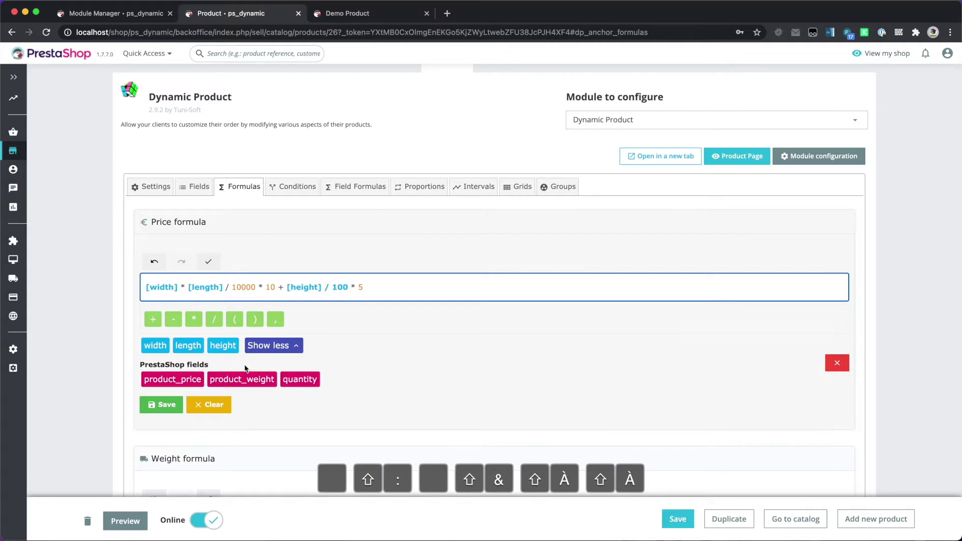
left_click(162, 405)
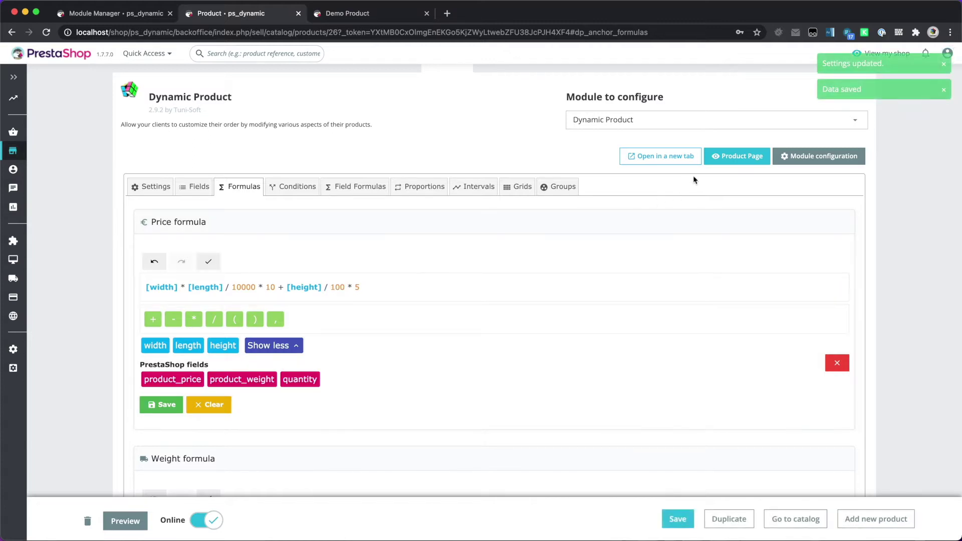
Test the updated price formula on the storefront page with a height of 100 cm, and return to the product configuration.
left_click(736, 156)
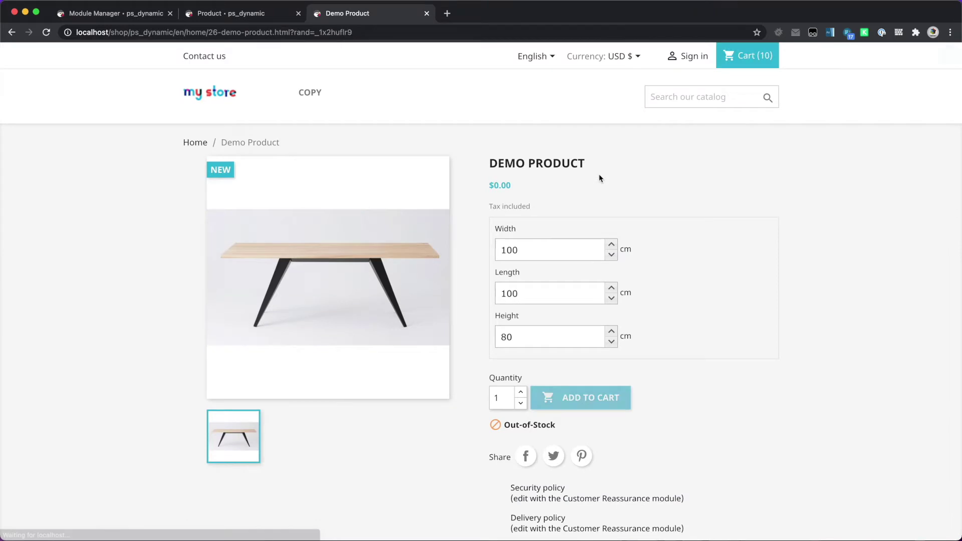
scroll(599, 173, "down", 2)
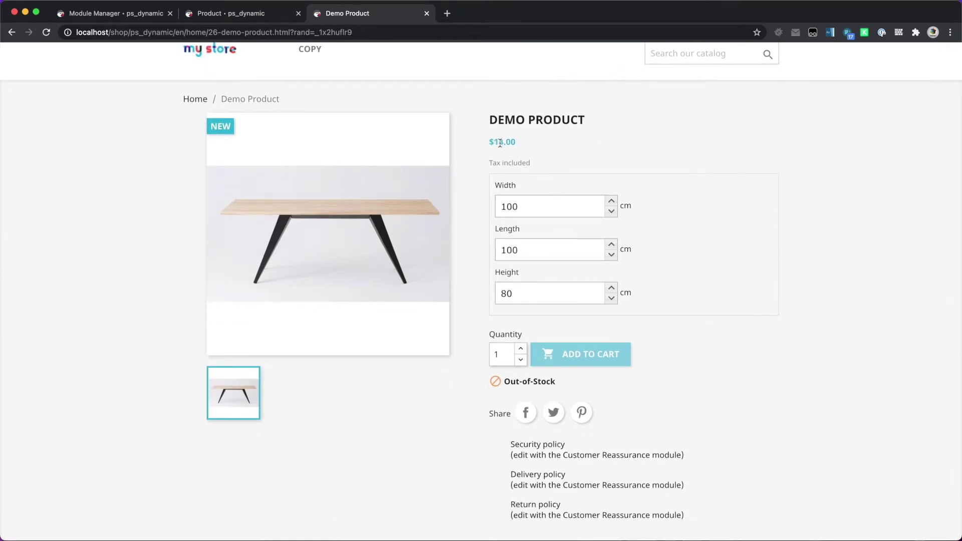
left_click_drag(518, 297, 494, 293)
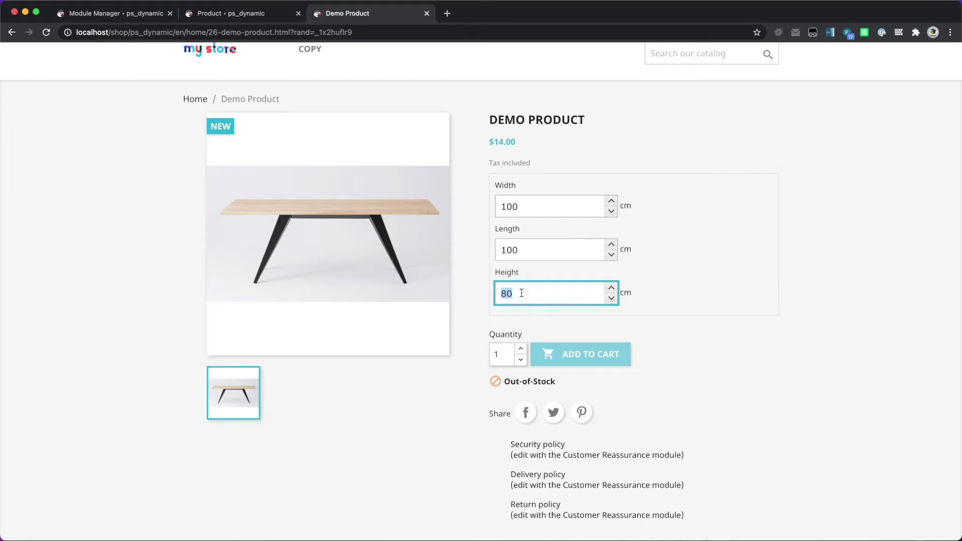
type("100")
left_click(546, 321)
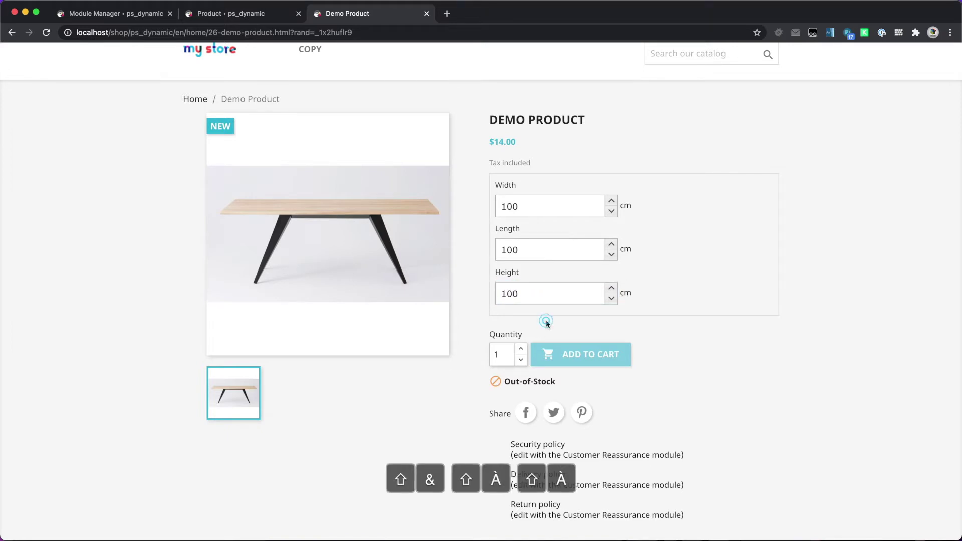
left_click(525, 292)
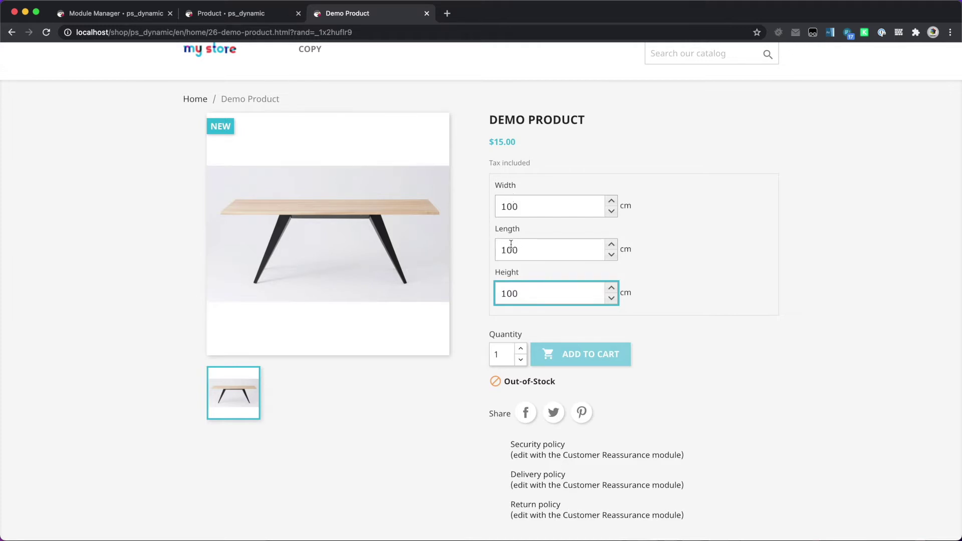
left_click(486, 100)
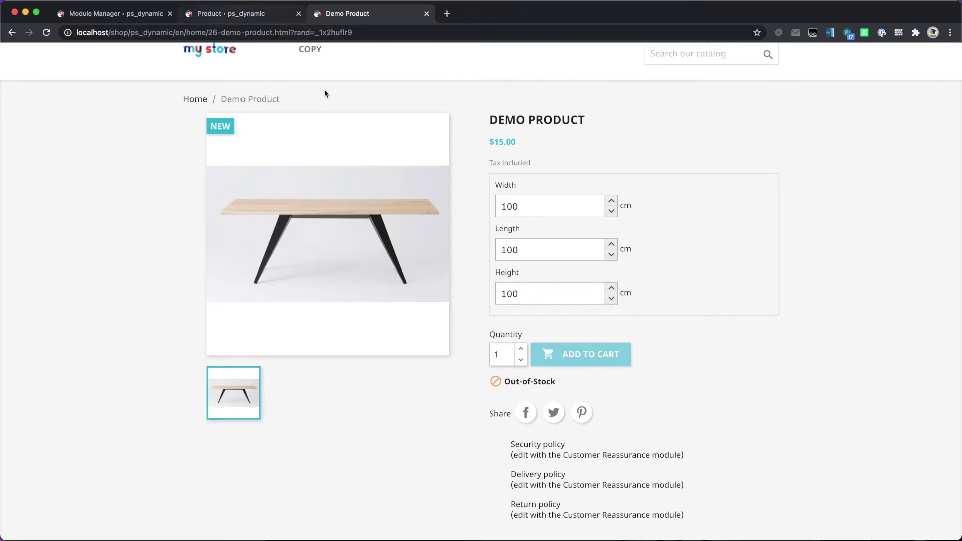
left_click(228, 15)
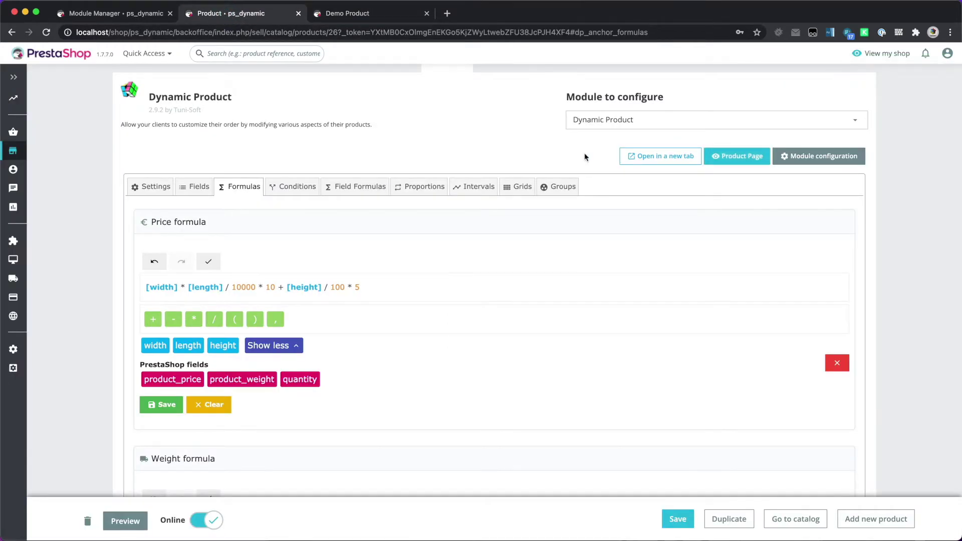
Enable debug mode in the Dynamic Product module configuration and return to the storefront product page.
left_click(812, 158)
left_click(291, 161)
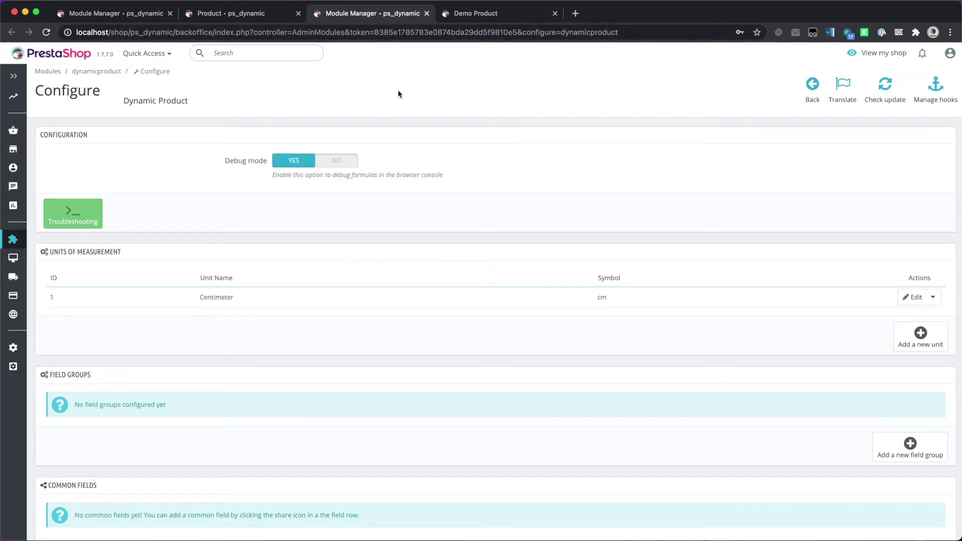
left_click(486, 15)
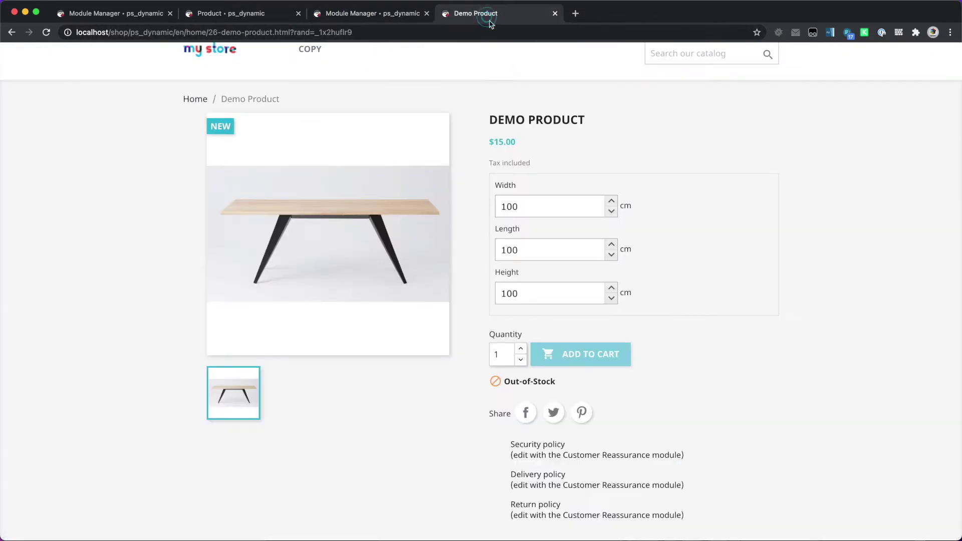
Open the browser's developer console on the Demo Product storefront page and reload the page to load the debug log.
right_click(638, 157)
left_click(676, 344)
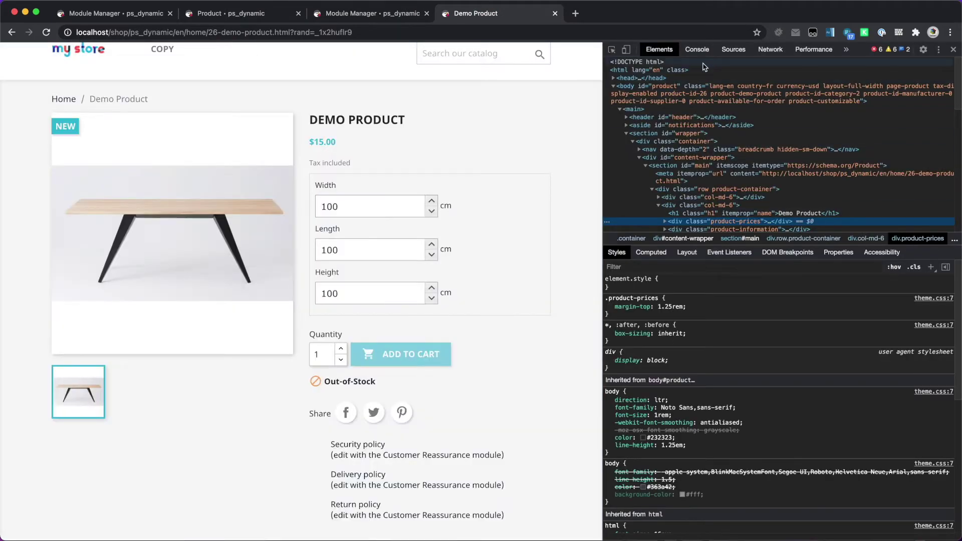
left_click(697, 50)
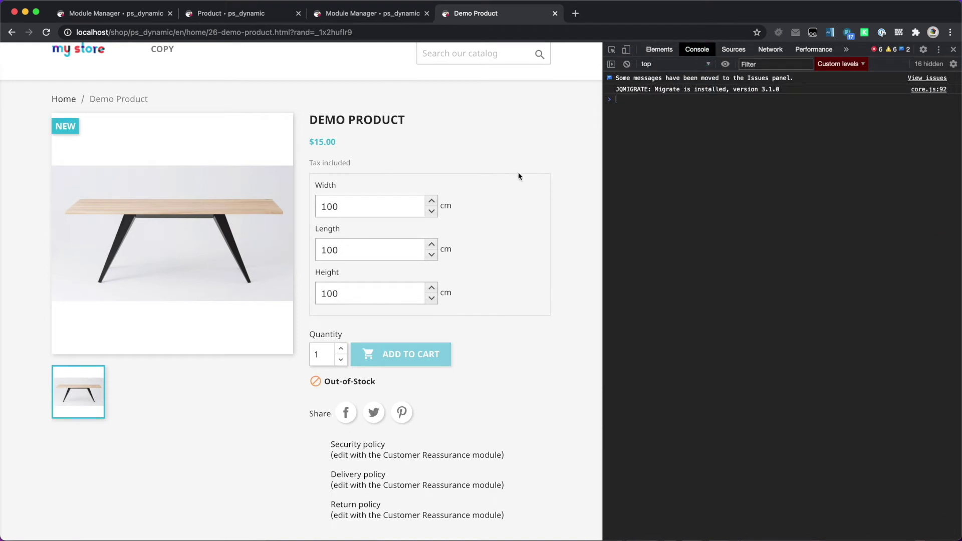
left_click(431, 289)
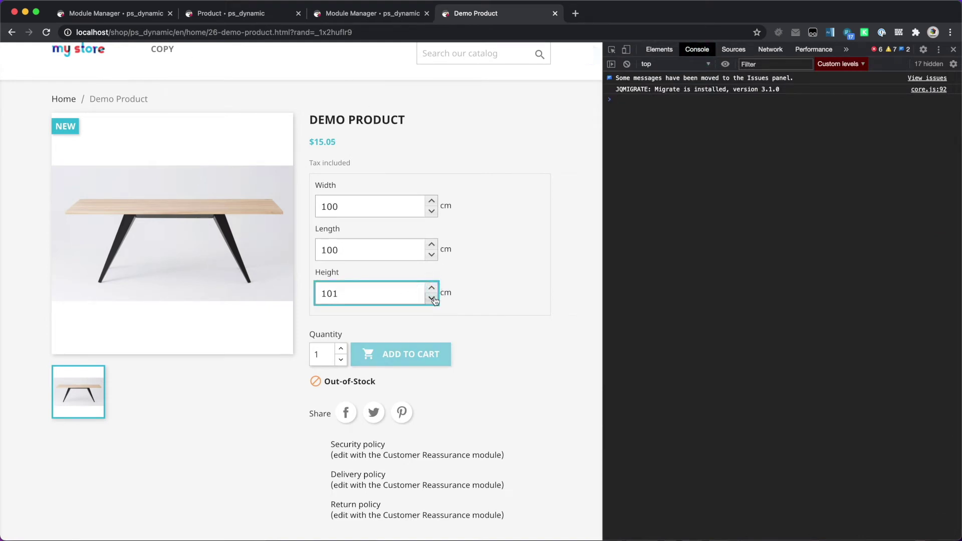
left_click(46, 33)
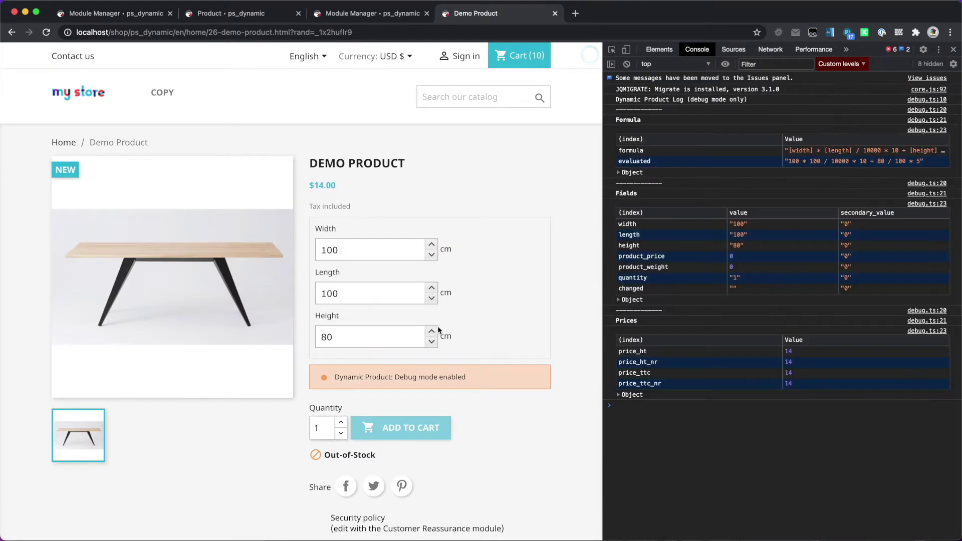
Set the product height to 100 cm on the storefront page and examine the evaluated formula, fields and prices in the debug log.
double_click(370, 331)
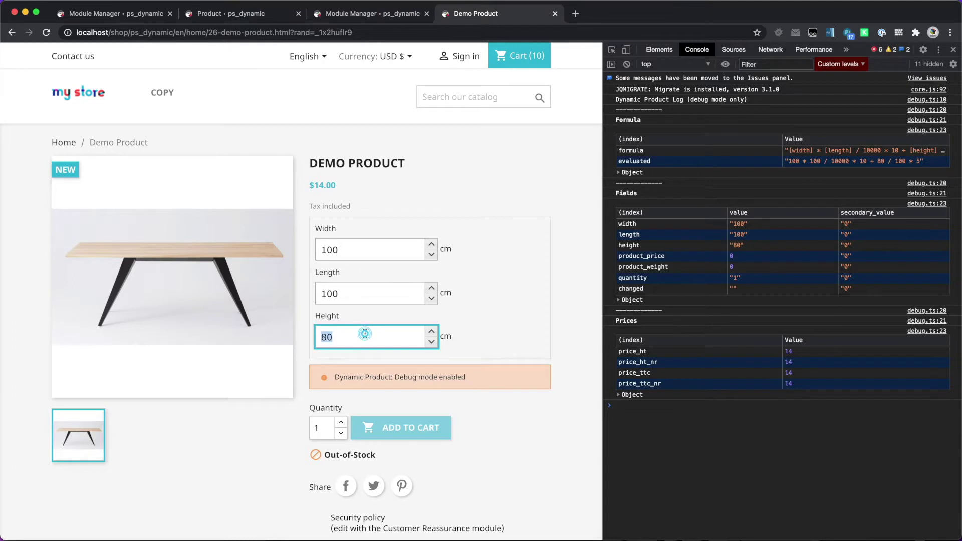
type("1000")
key("BackSpace")
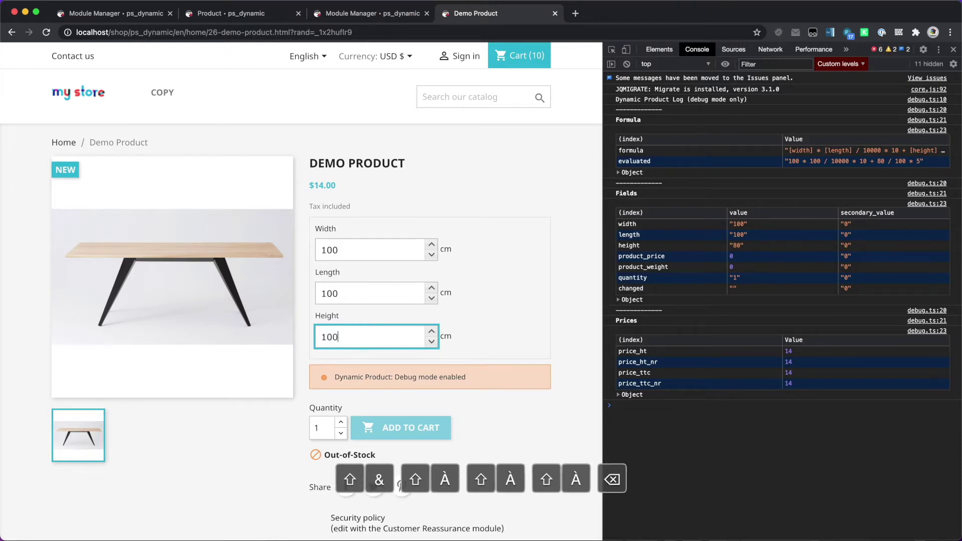
left_click(510, 316)
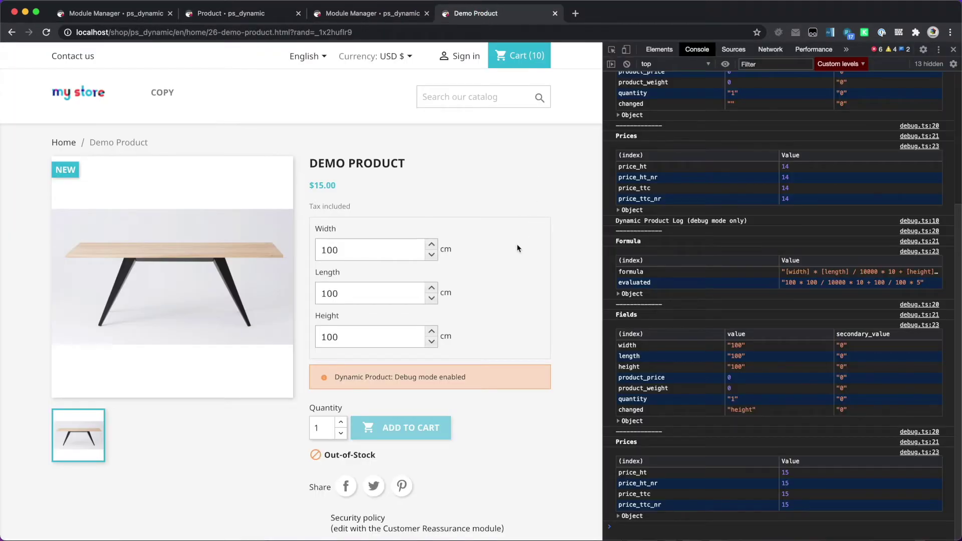
left_click(517, 245)
left_click(207, 249)
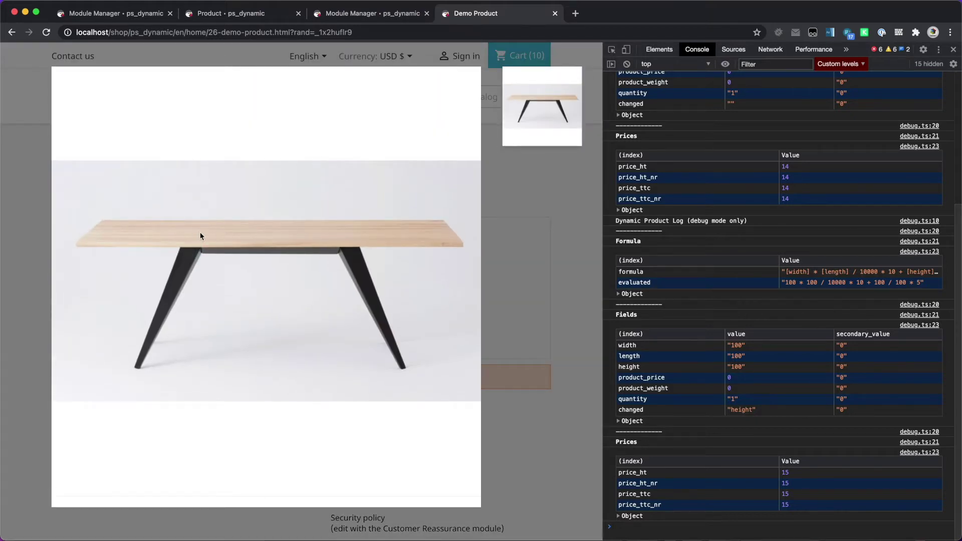
left_click(27, 236)
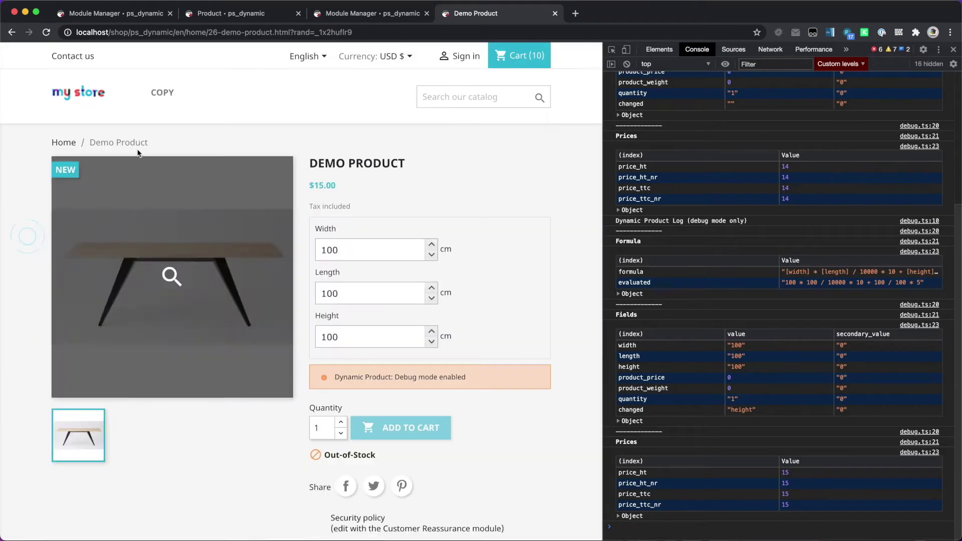
Add a new Dropdown field named glass to the product's Dynamic Product fields.
left_click(247, 15)
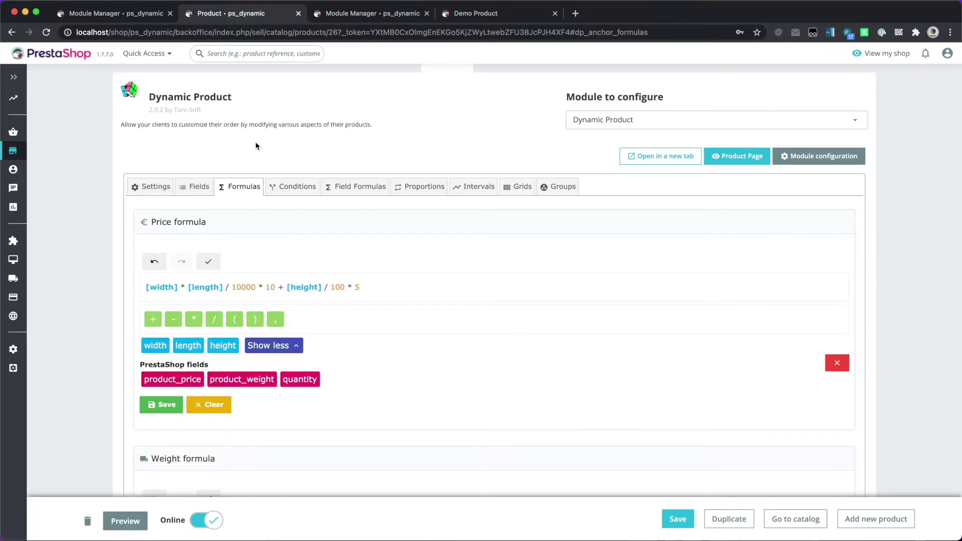
left_click(193, 188)
left_click(175, 325)
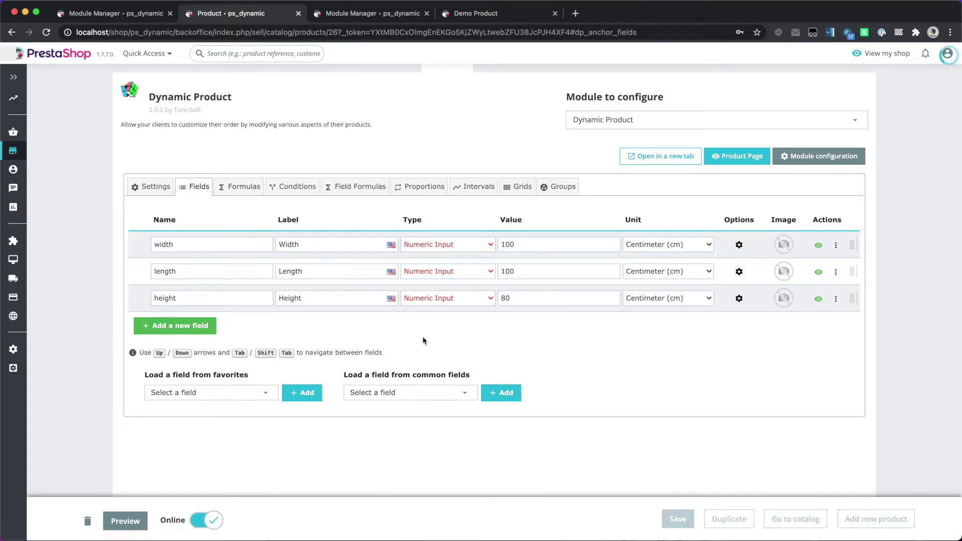
left_click(456, 326)
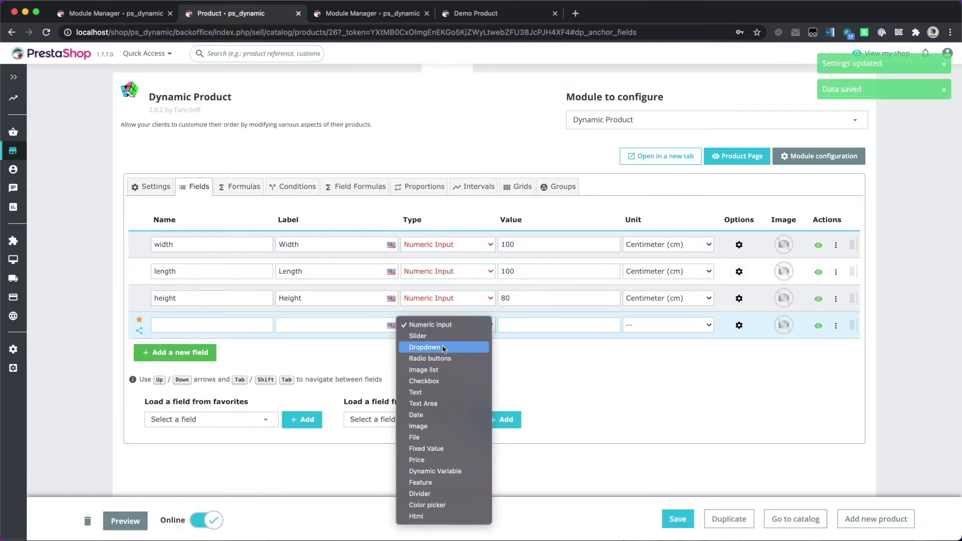
left_click(445, 348)
left_click(236, 325)
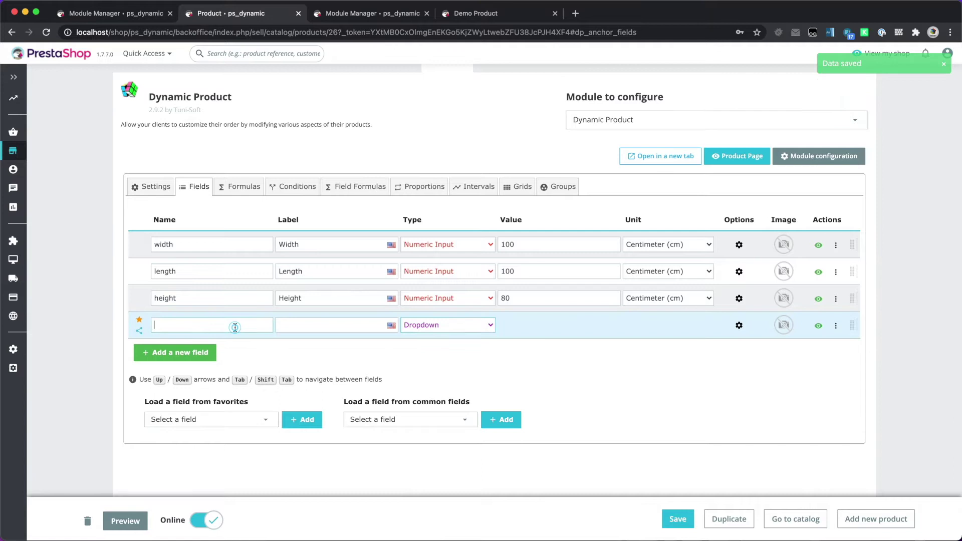
type("glass")
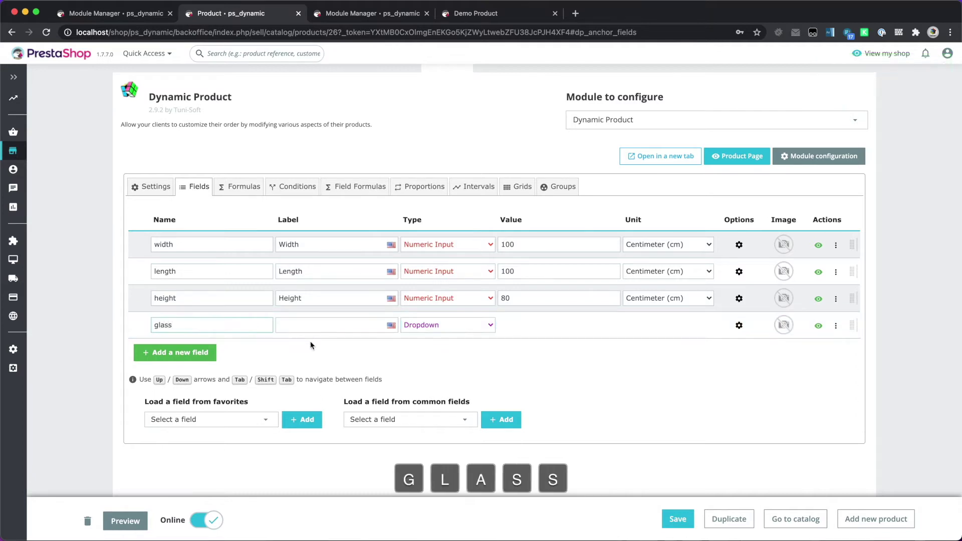
Change the English label of the glass field to "Glass option".
left_click(309, 324)
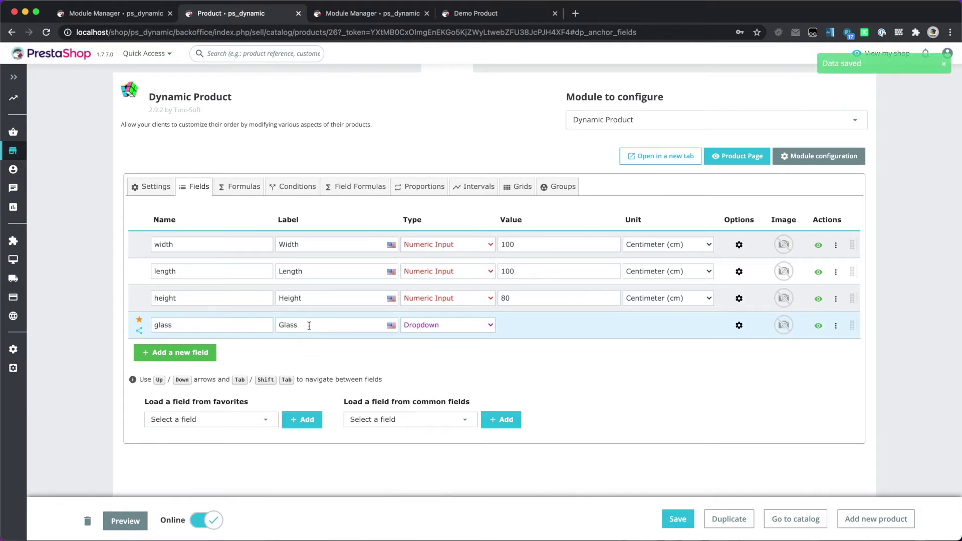
left_click(491, 362)
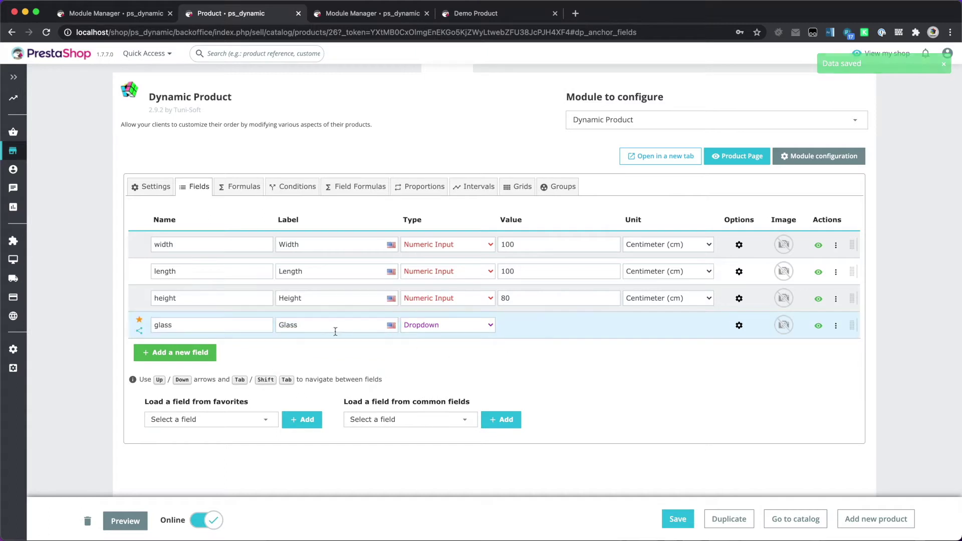
left_click(326, 328)
left_click(326, 329)
type("option")
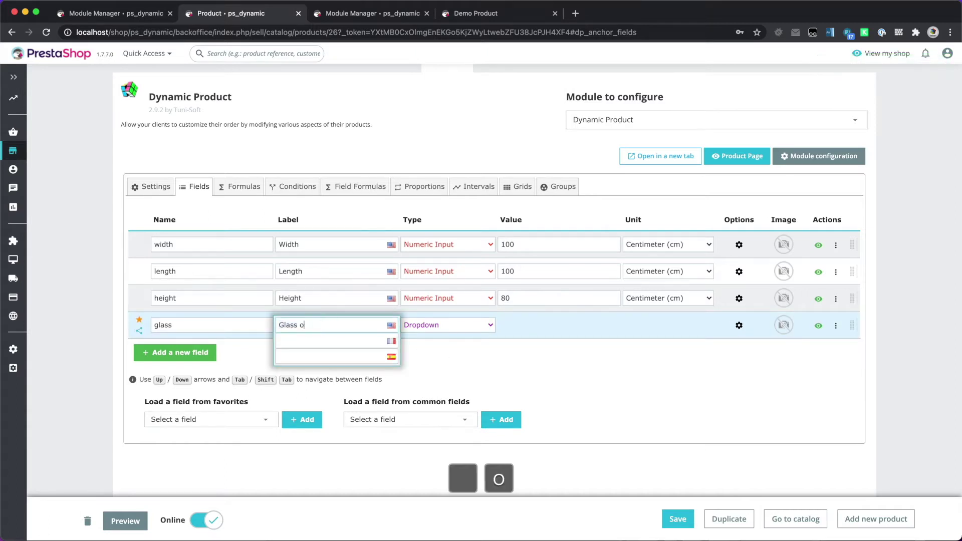
left_click(462, 365)
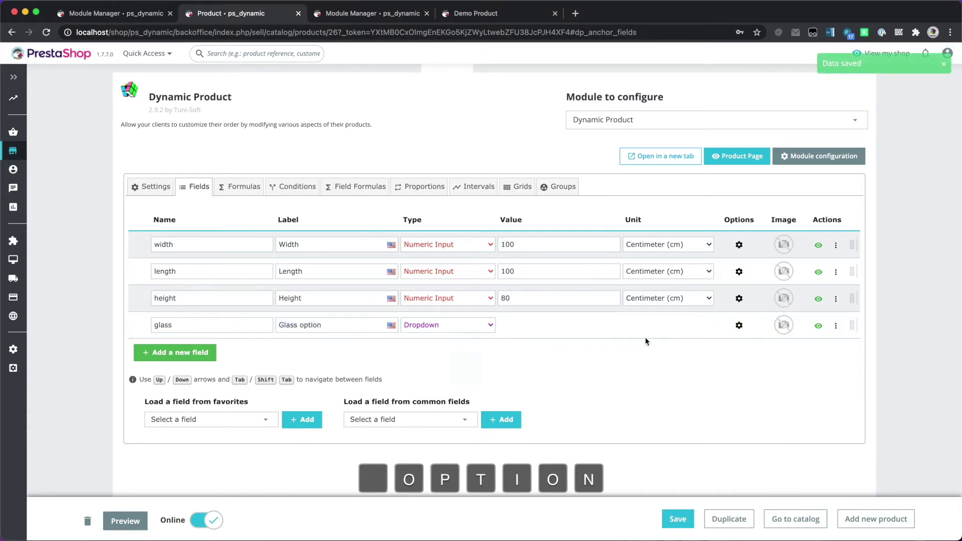
Open the settings of the glass dropdown field and add two blank options.
left_click(739, 326)
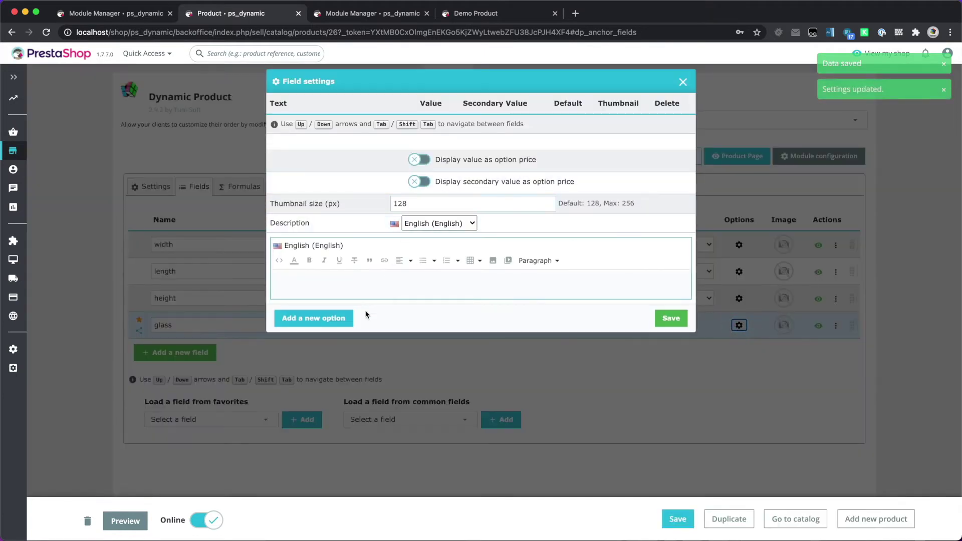
left_click(321, 323)
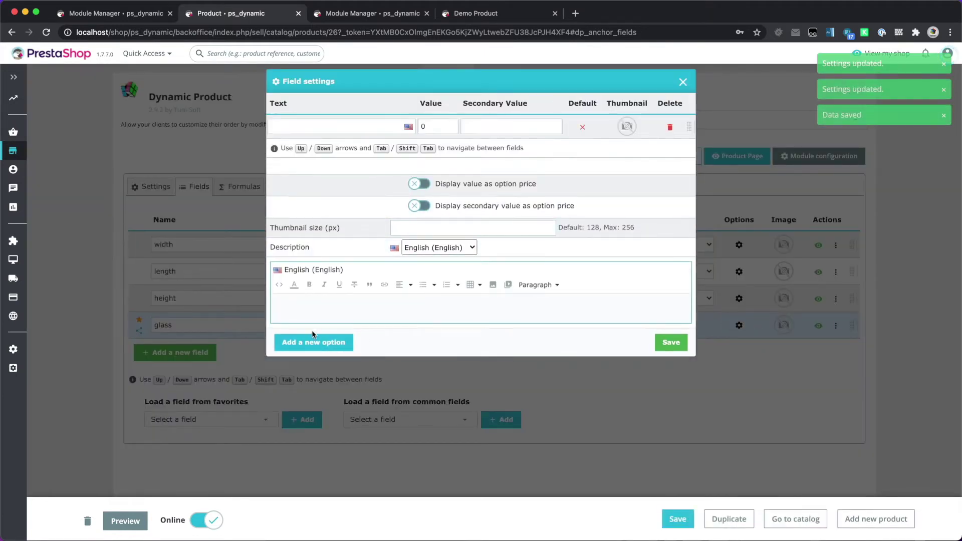
left_click(313, 344)
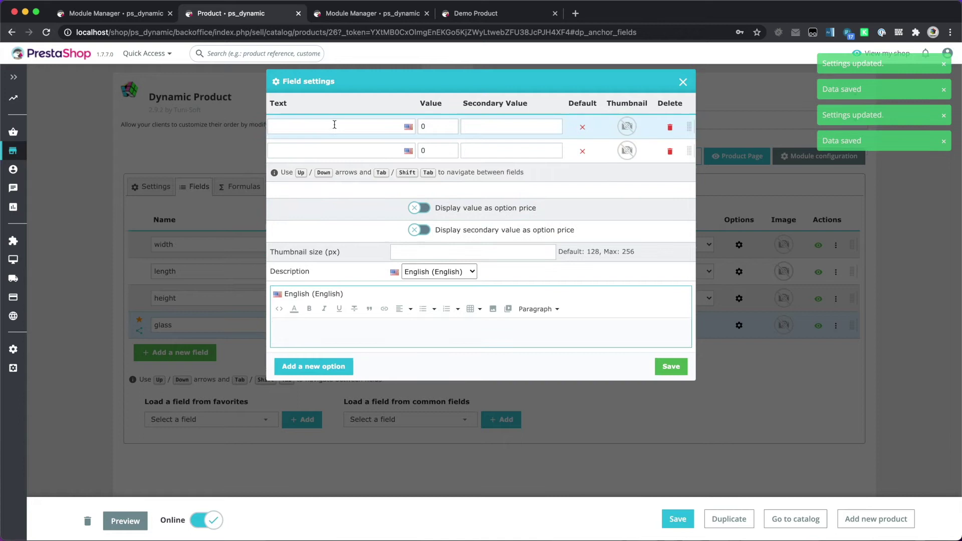
Name the two glass options No and Yes in English, in that order, and close the field settings.
left_click(333, 126)
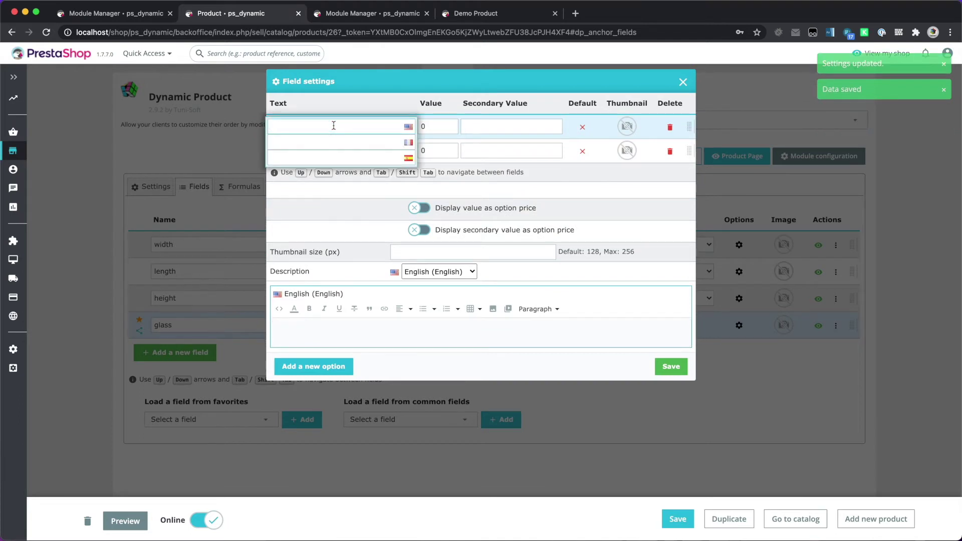
type("No")
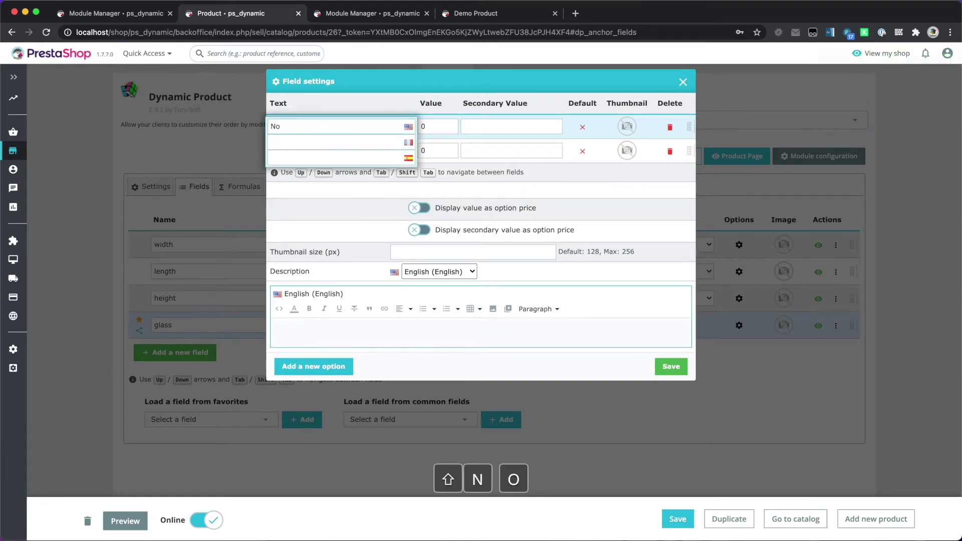
key("Down")
key("Down")
key("Down")
type("Yes")
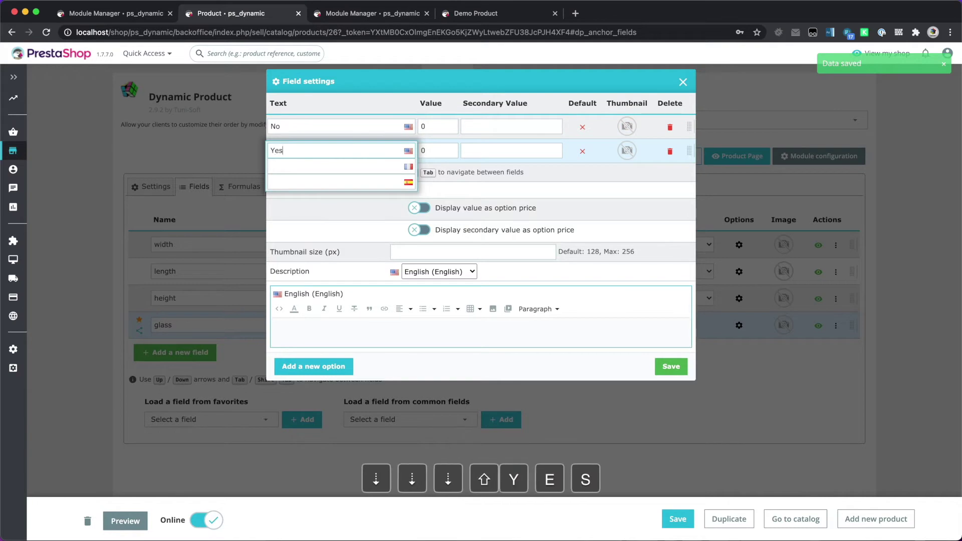
key("Down")
left_click(358, 236)
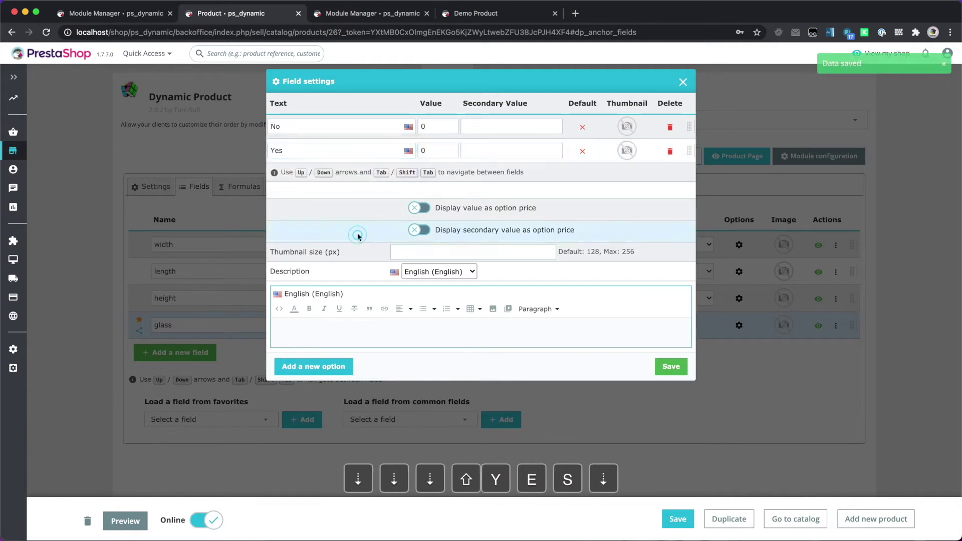
left_click(771, 207)
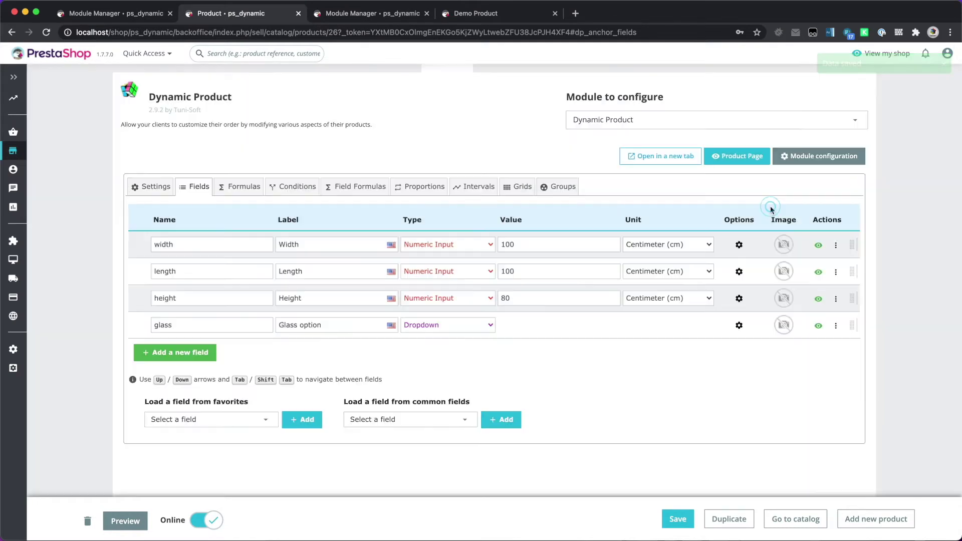
Test the Yes choice of the Glass option on the storefront page, check the price and debug log, and close the module configuration page.
left_click(741, 157)
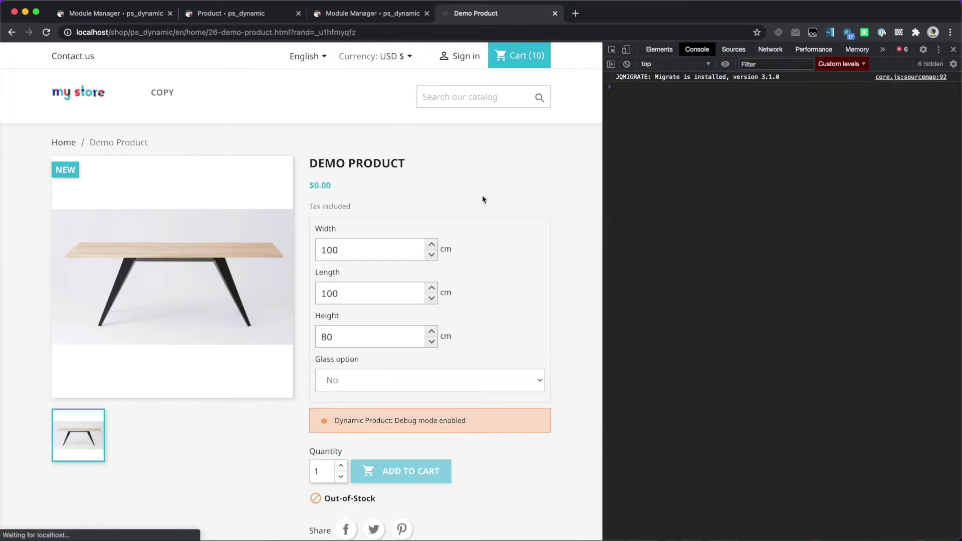
scroll(482, 199, "down", 2)
left_click(397, 285)
left_click(383, 300)
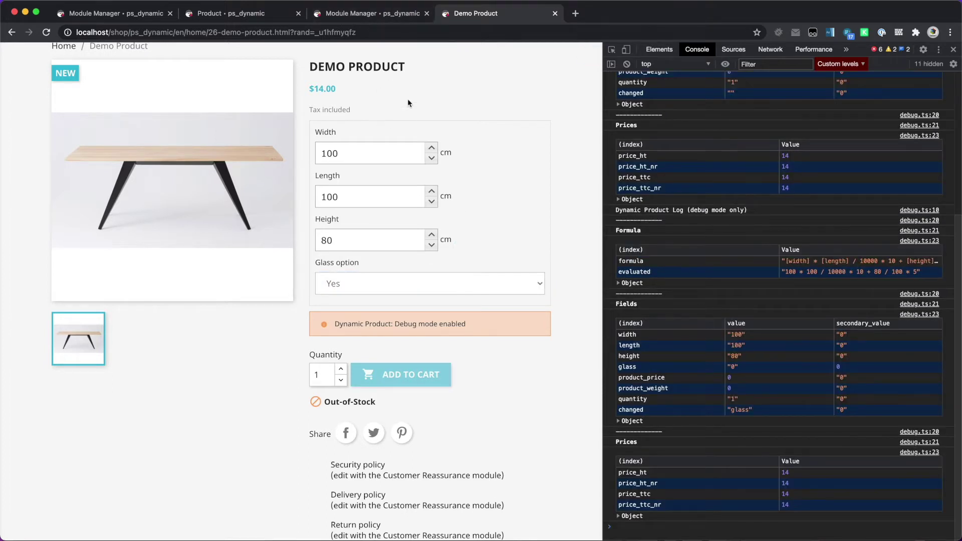
left_click(426, 13)
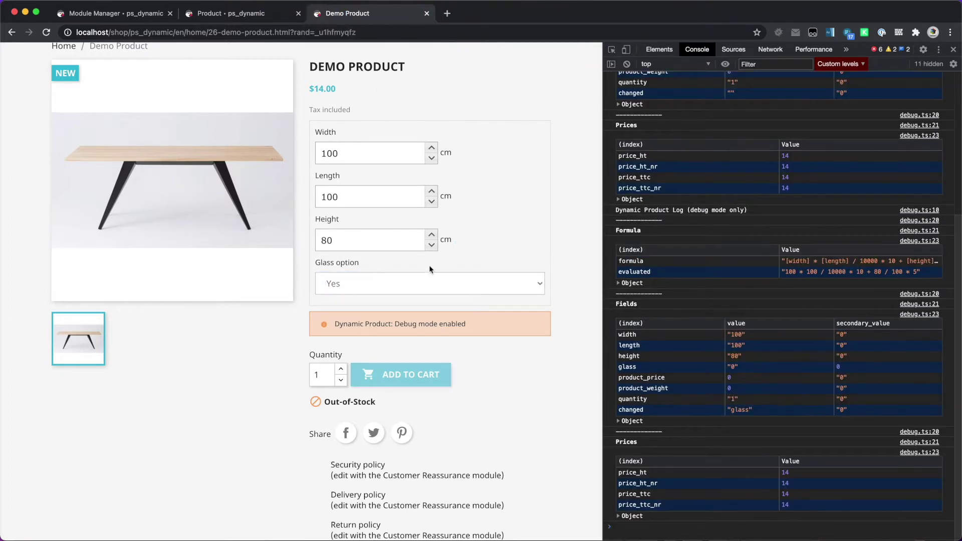
left_click(348, 284)
left_click(341, 289)
left_click(456, 247)
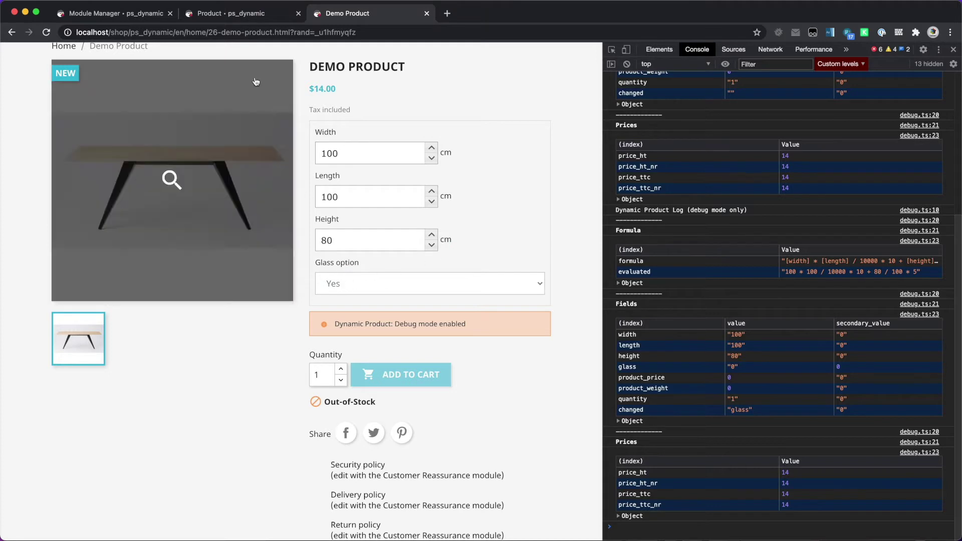
Set the value of the Yes option to 20 in the glass field's settings.
left_click(243, 20)
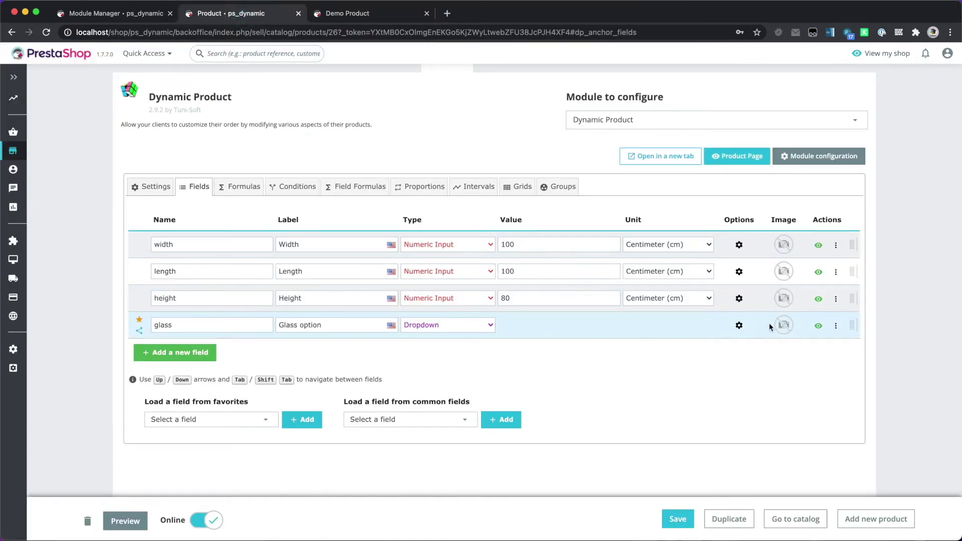
left_click(738, 325)
double_click(433, 150)
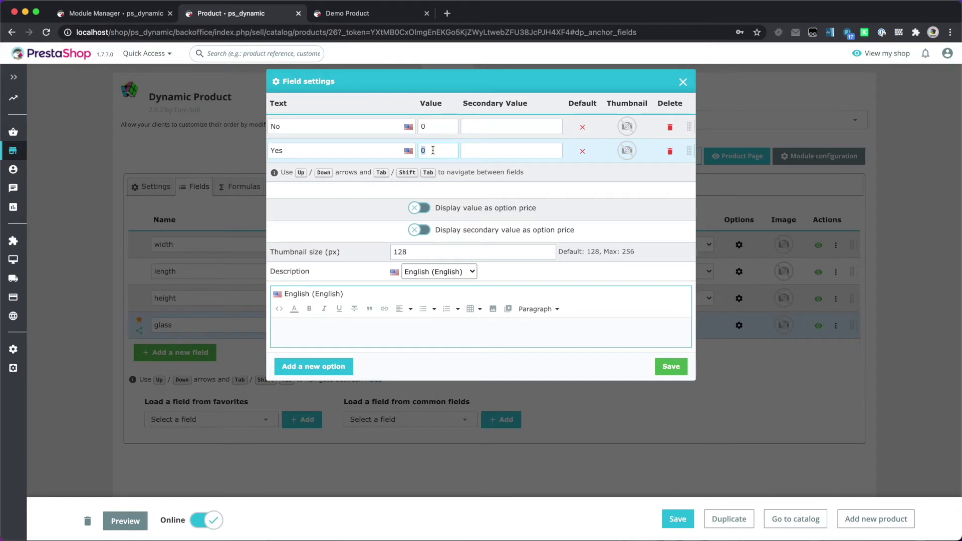
type("20")
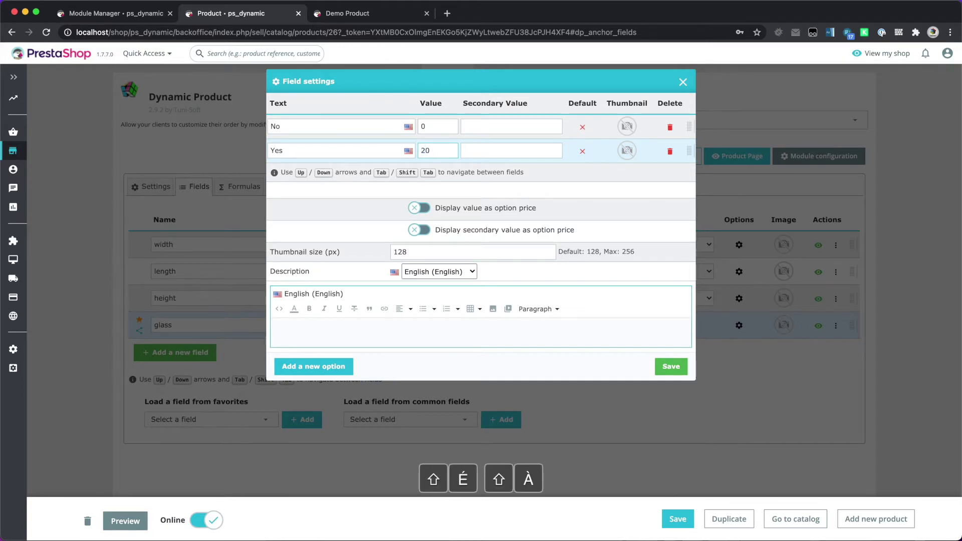
Close the glass field's settings, append + [glass] to the price formula and save it.
left_click(221, 153)
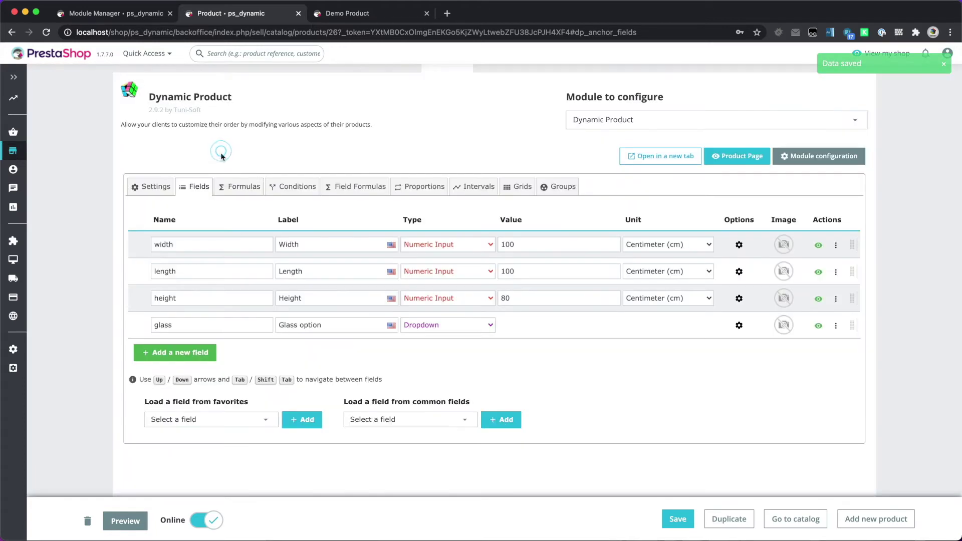
left_click(244, 189)
left_click(366, 285)
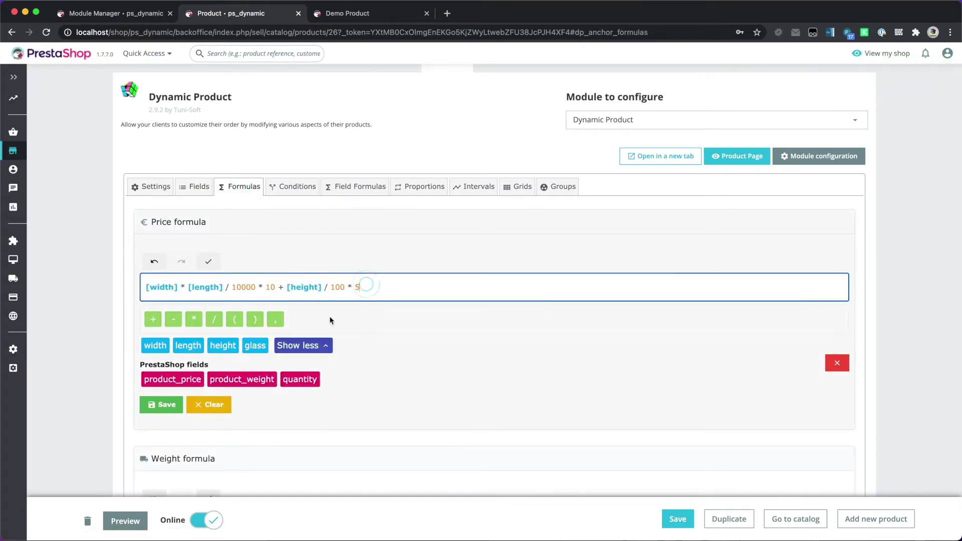
left_click(154, 321)
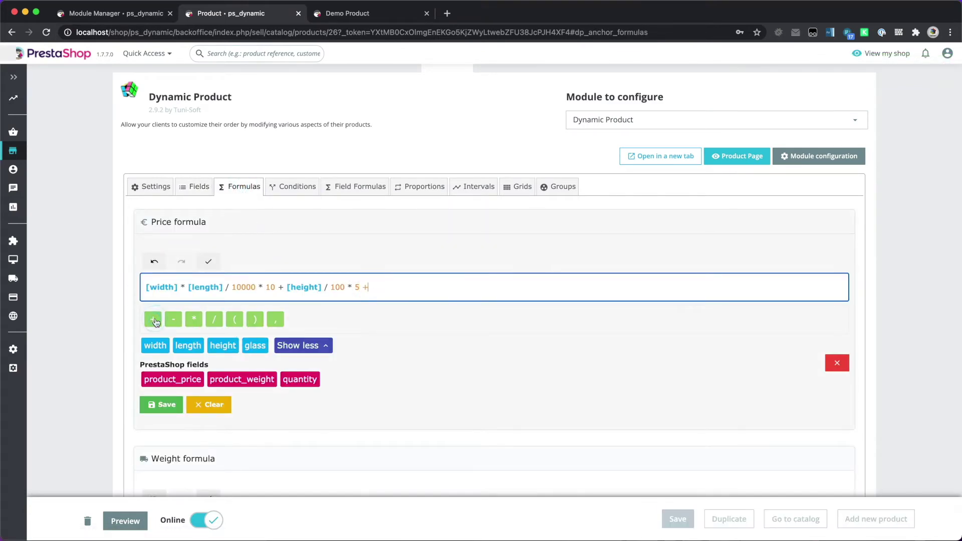
left_click(255, 346)
left_click(162, 405)
left_click_drag(404, 291, 372, 290)
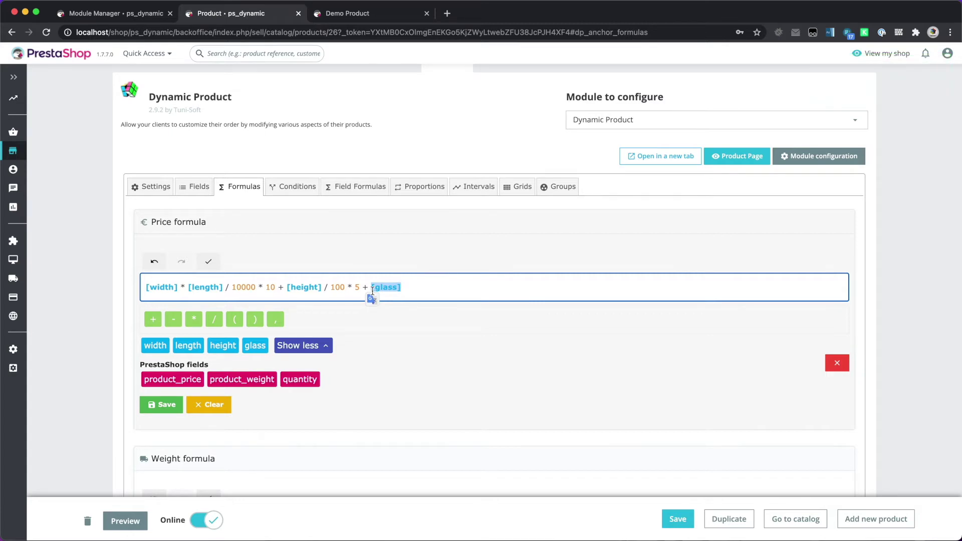
left_click(387, 263)
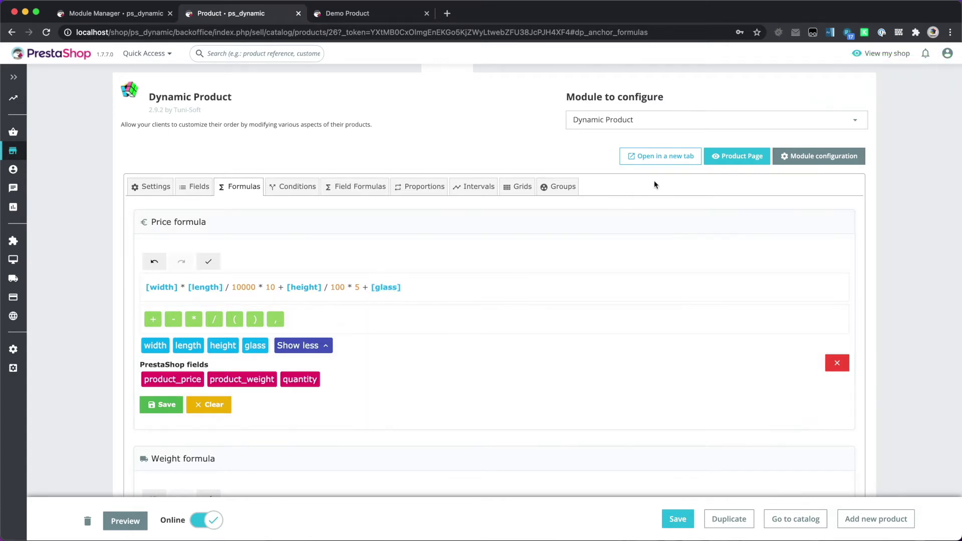
Open the storefront product page, choose Yes for the Glass option, and check the price and evaluated formula in the debug log.
left_click(732, 155)
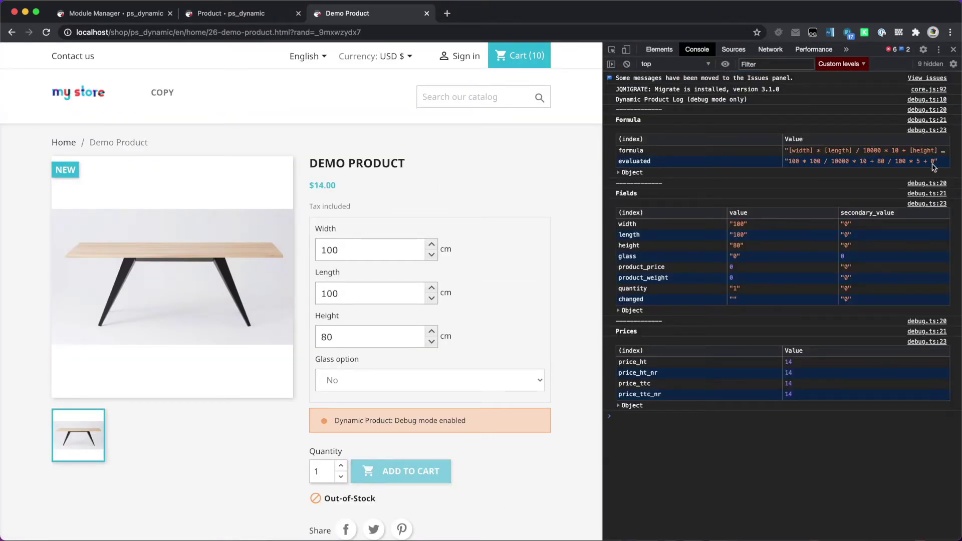
left_click(449, 380)
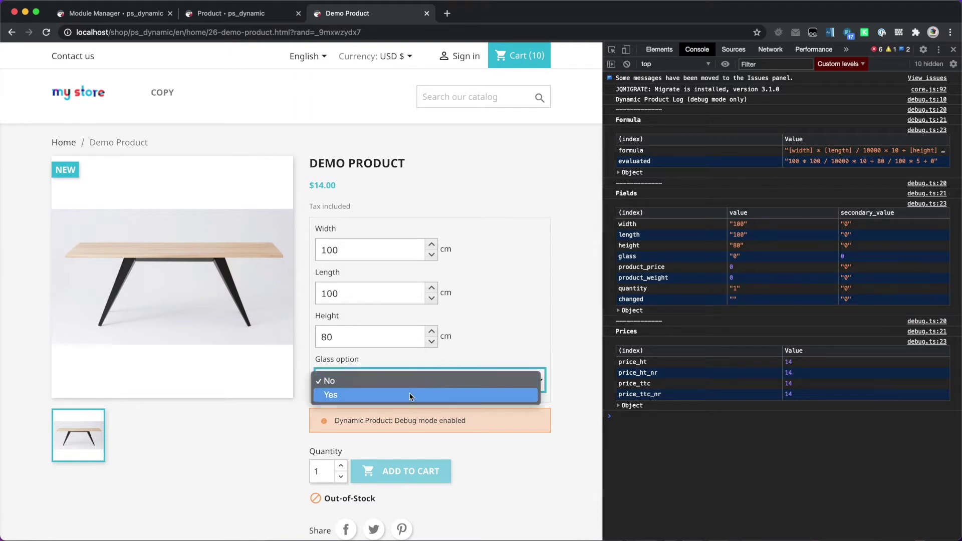
left_click(410, 396)
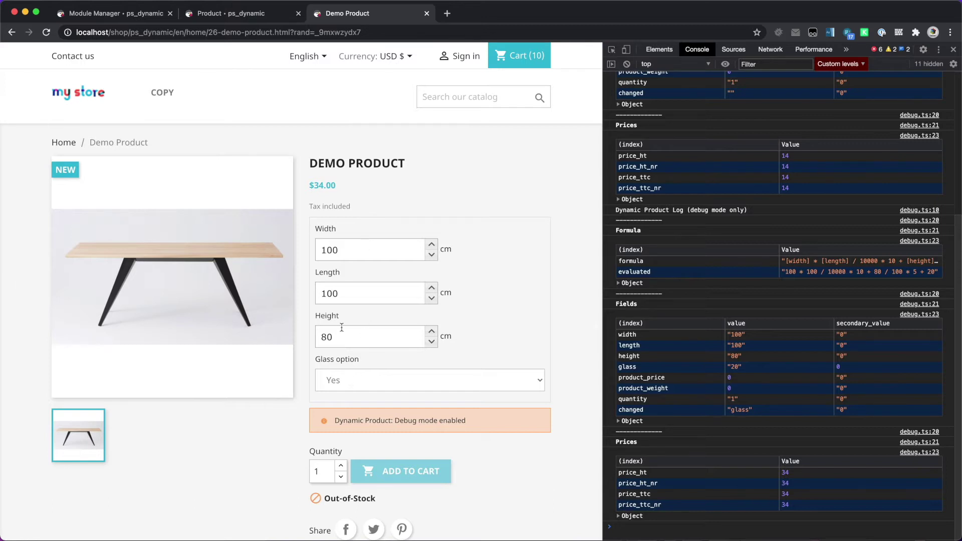
Return to the back office product page and review the glass option values and the price formula.
left_click(235, 13)
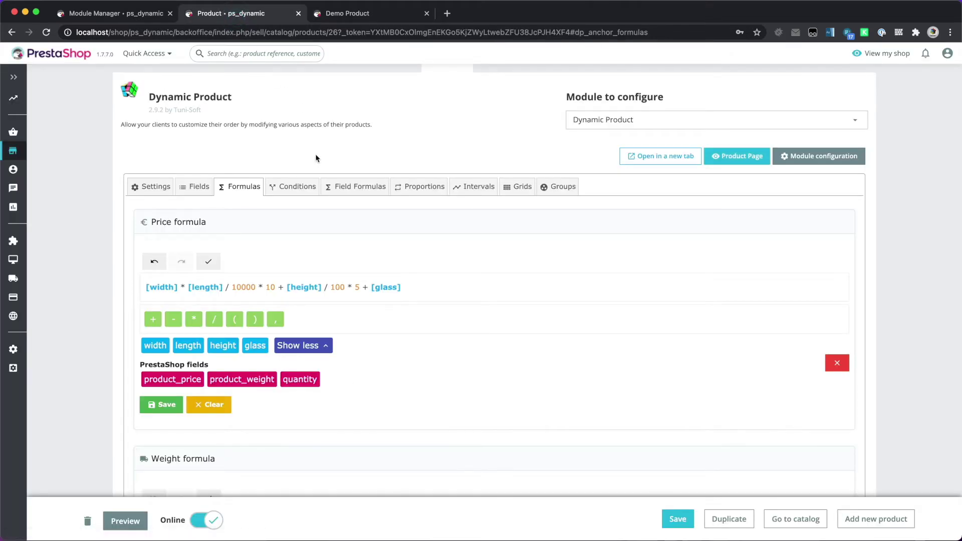
left_click(196, 186)
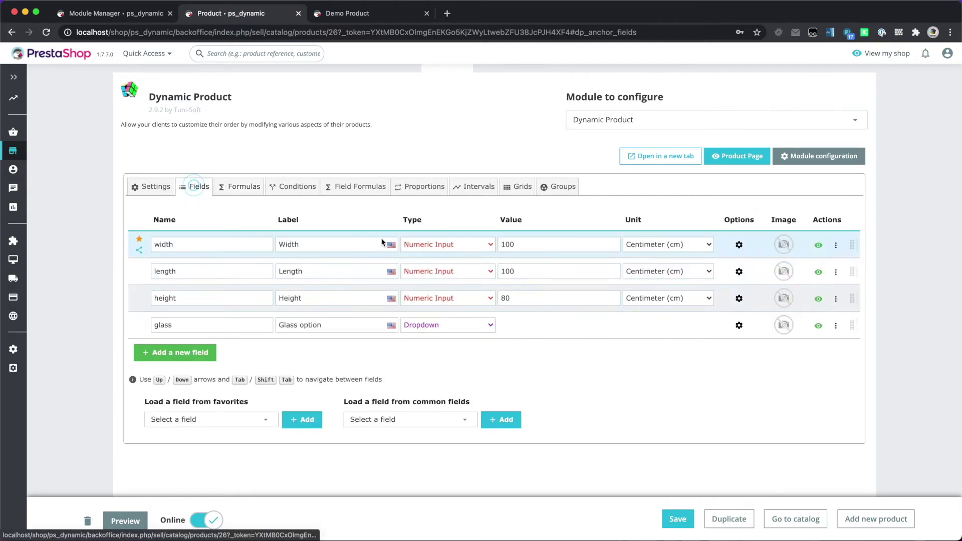
left_click(739, 326)
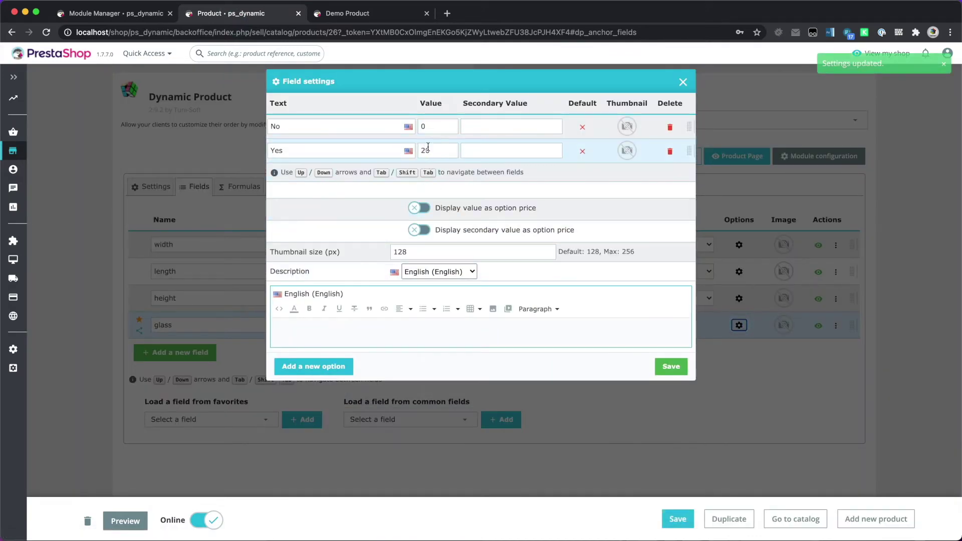
left_click(249, 217)
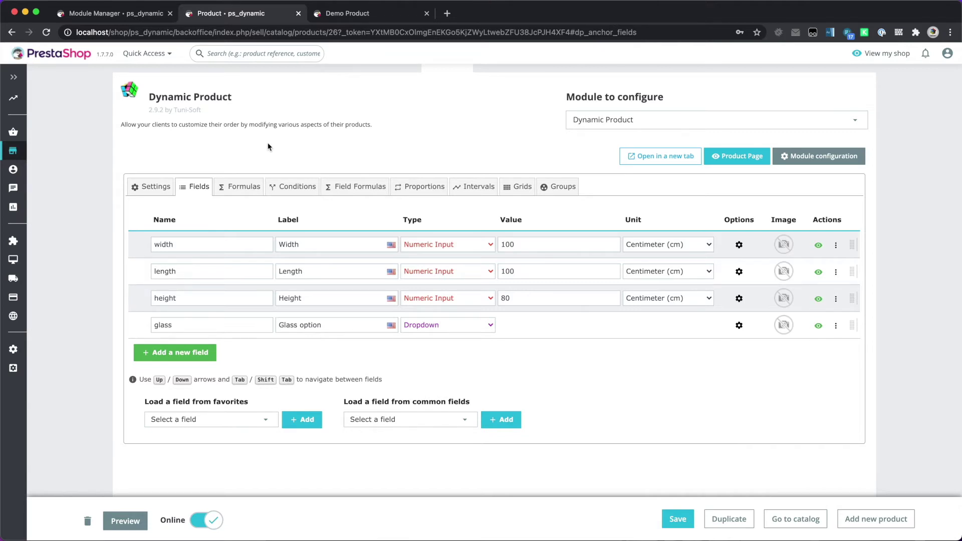
left_click(242, 187)
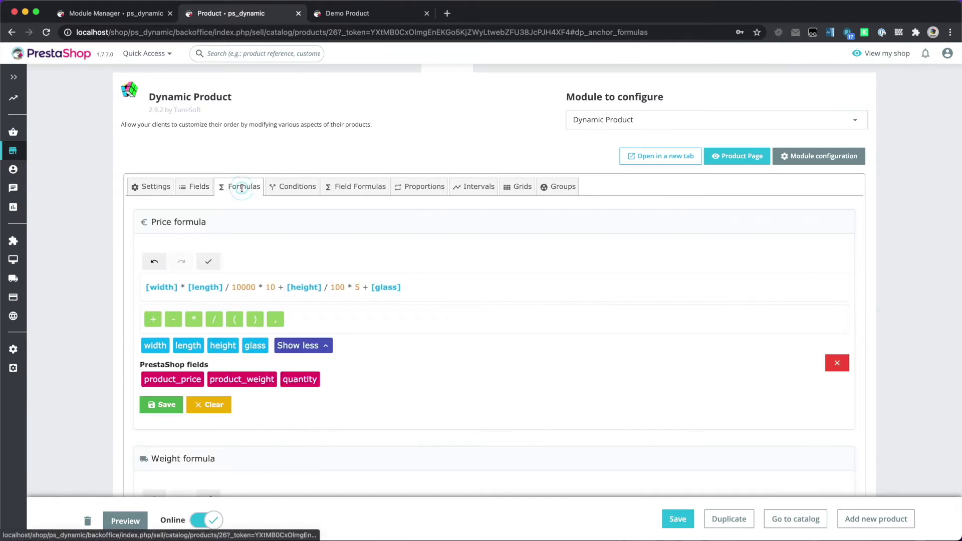
Add a Dynamic Variable field named area with the English label Area and an initial value of 0.
left_click(191, 188)
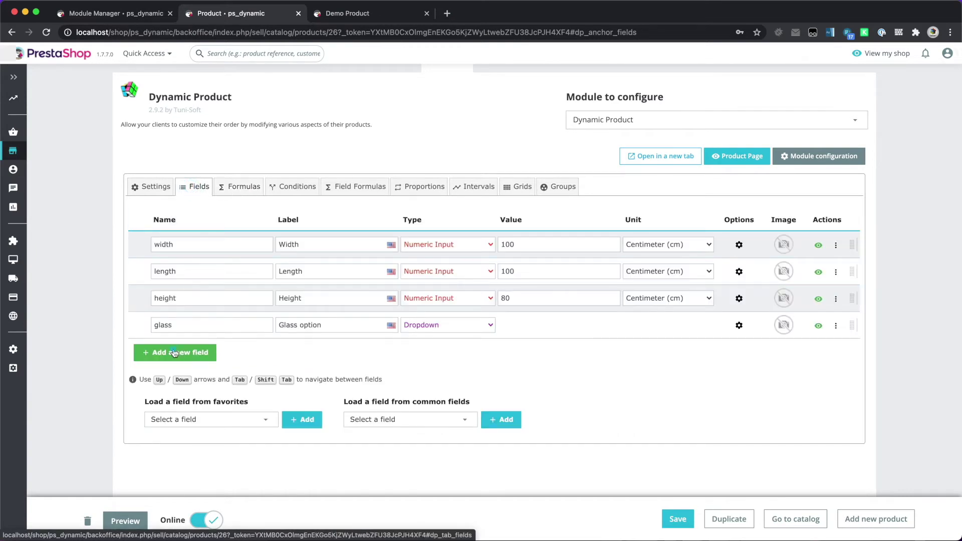
left_click(458, 352)
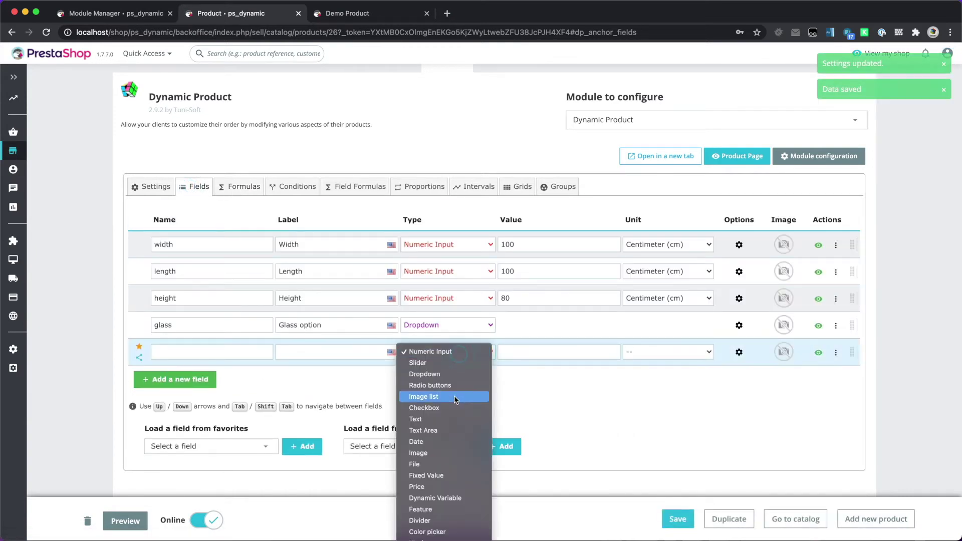
left_click(447, 498)
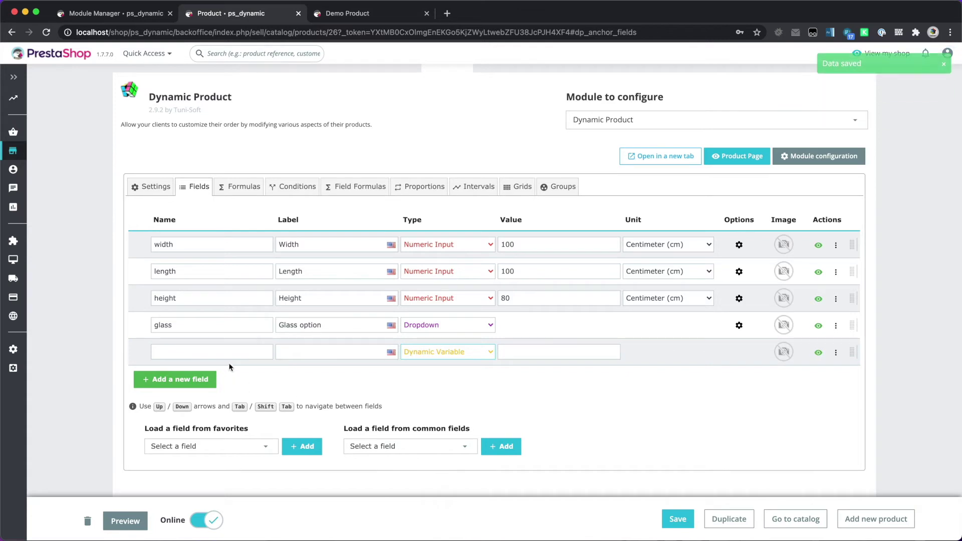
left_click(216, 350)
type("area")
key("Tab")
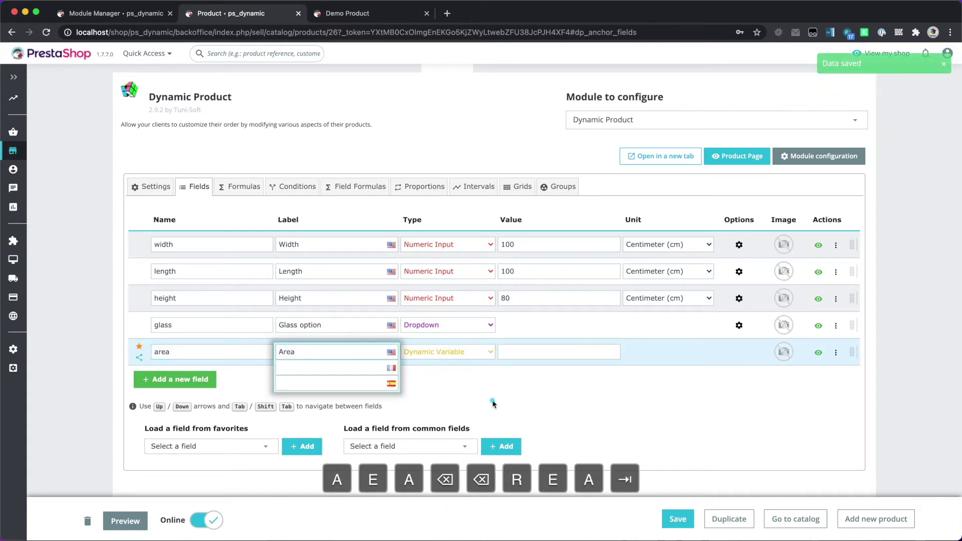
left_click(486, 397)
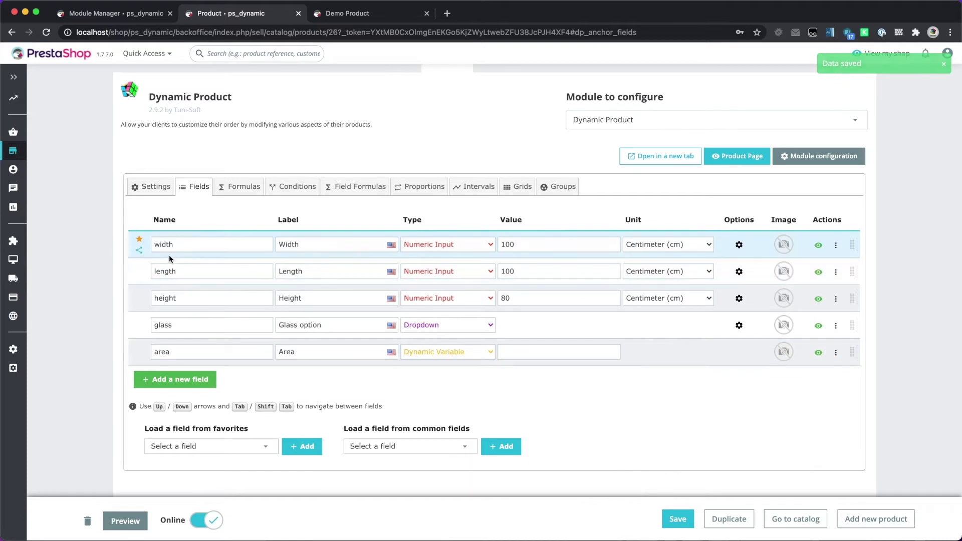
left_click(514, 351)
type("0")
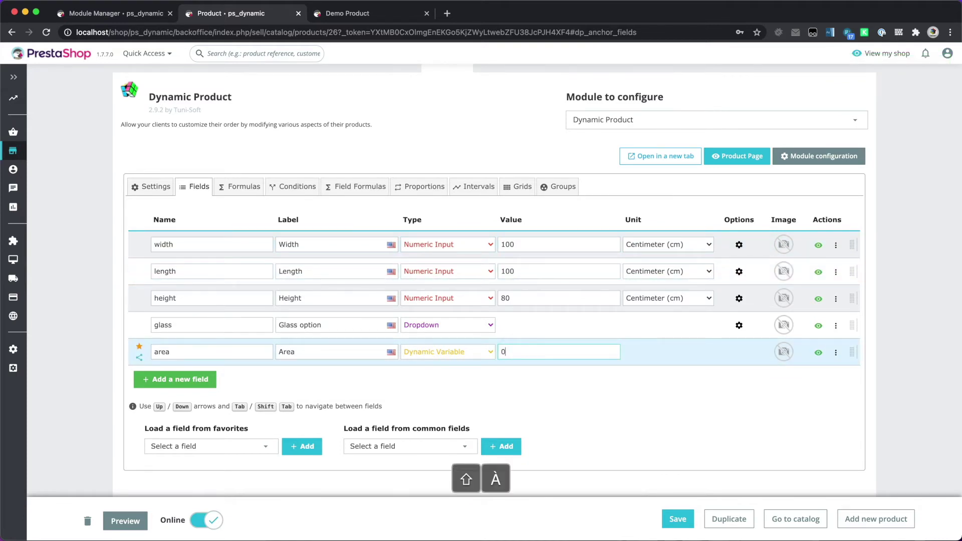
left_click(503, 412)
Create and save a field formula that computes [area] = [width] * [height] / 10000.
left_click(351, 189)
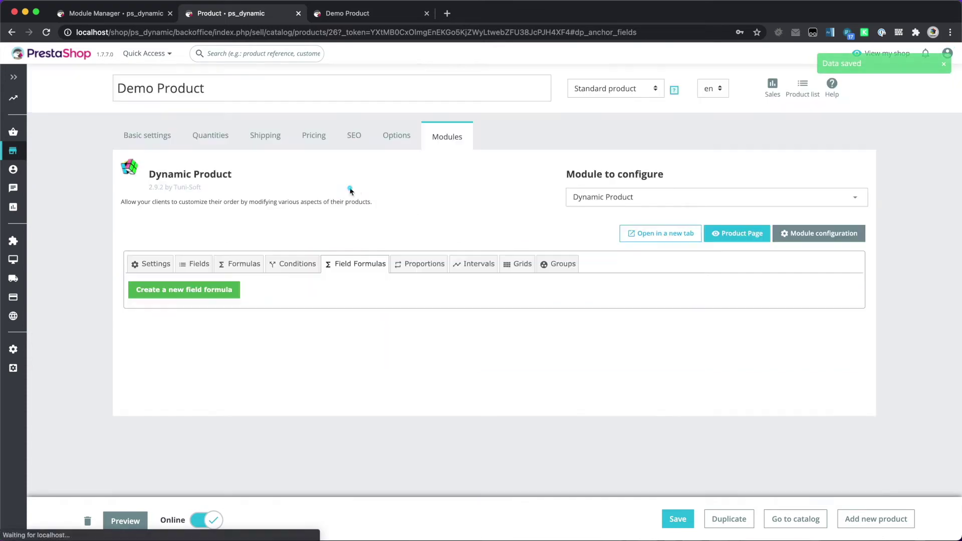
left_click(195, 290)
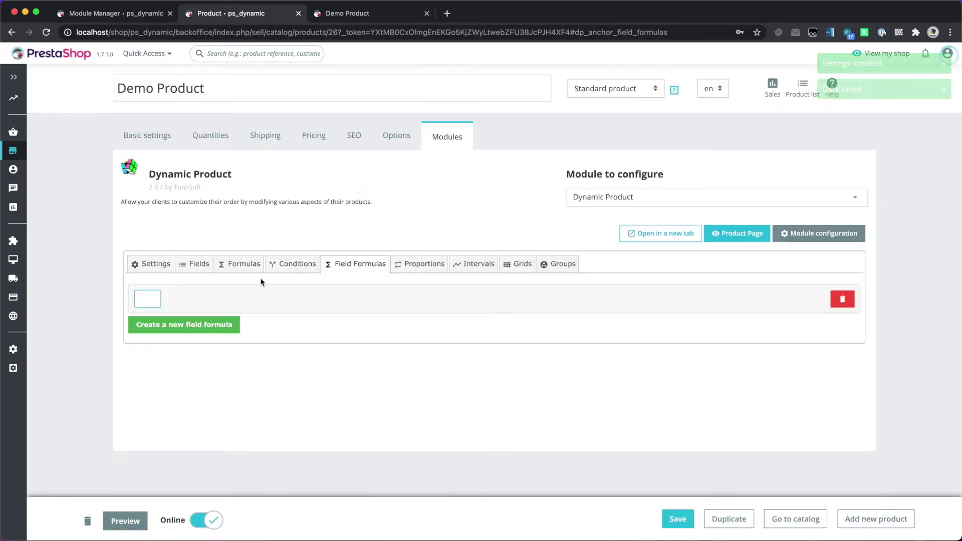
left_click(147, 299)
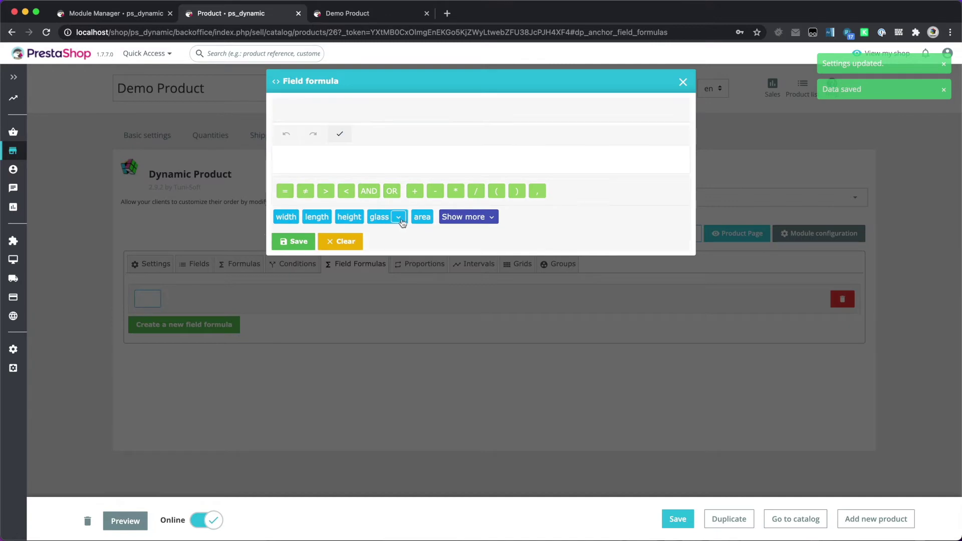
left_click(422, 217)
left_click(285, 191)
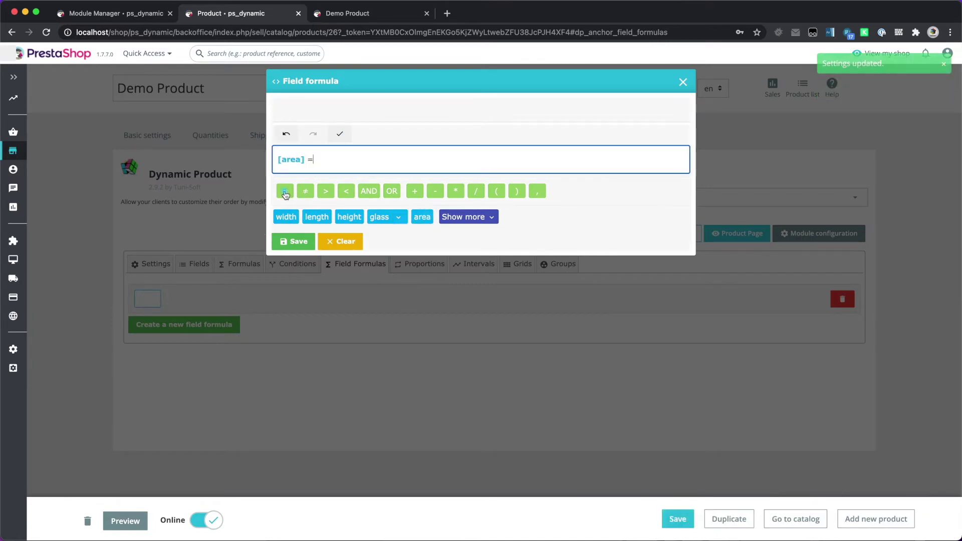
left_click(286, 217)
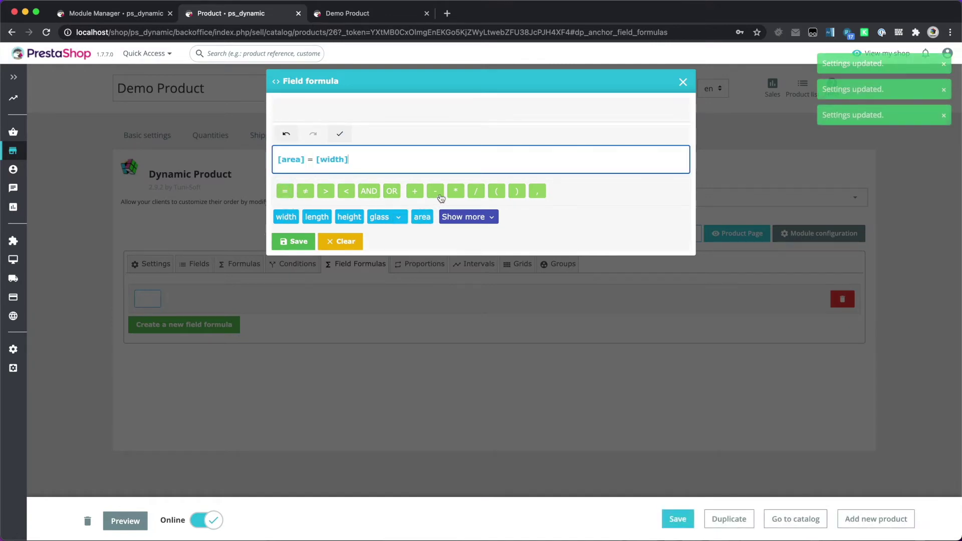
left_click(456, 191)
left_click(346, 219)
type("/ 10000")
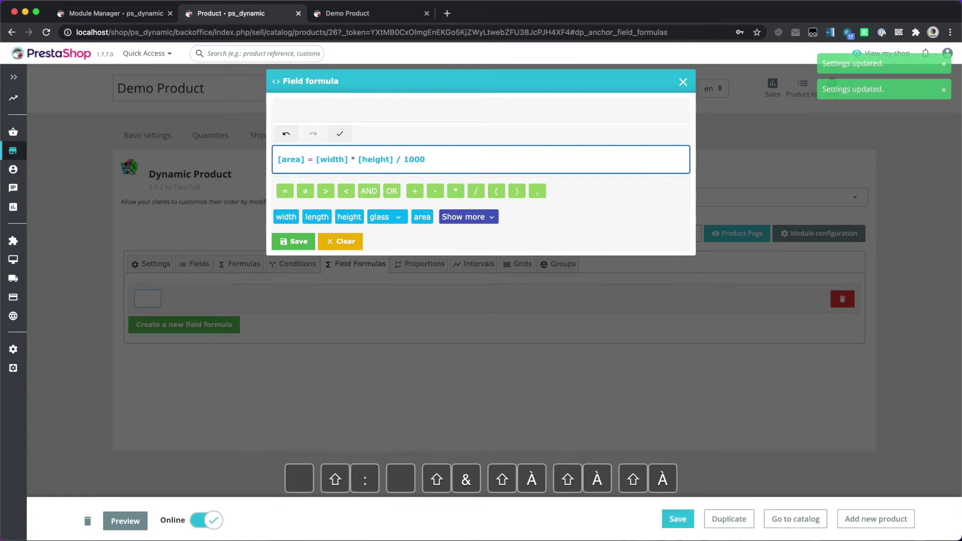
left_click(298, 244)
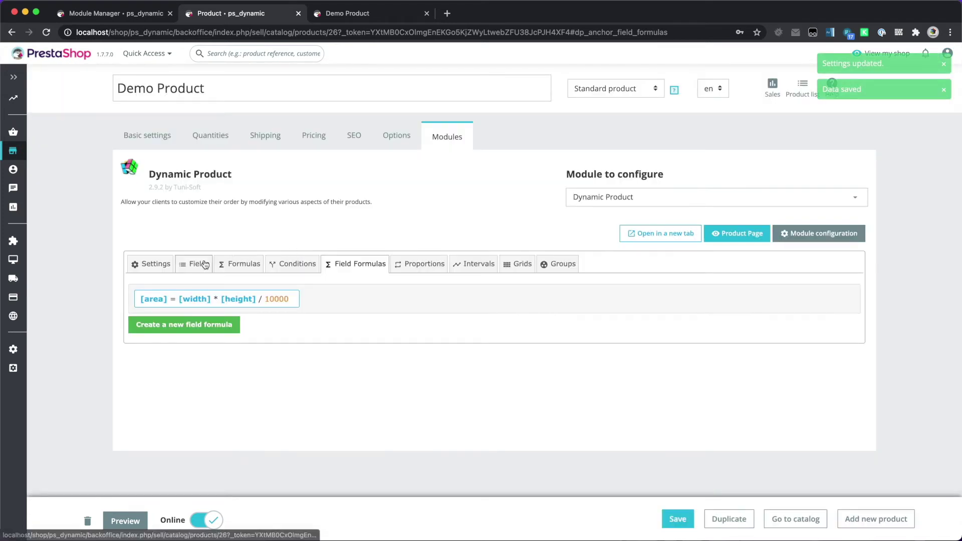
Change the price formula to [area] * 10 + [height] / 100 * 5 + [glass] * [area] and save it.
left_click(240, 265)
left_click_drag(255, 365, 143, 367)
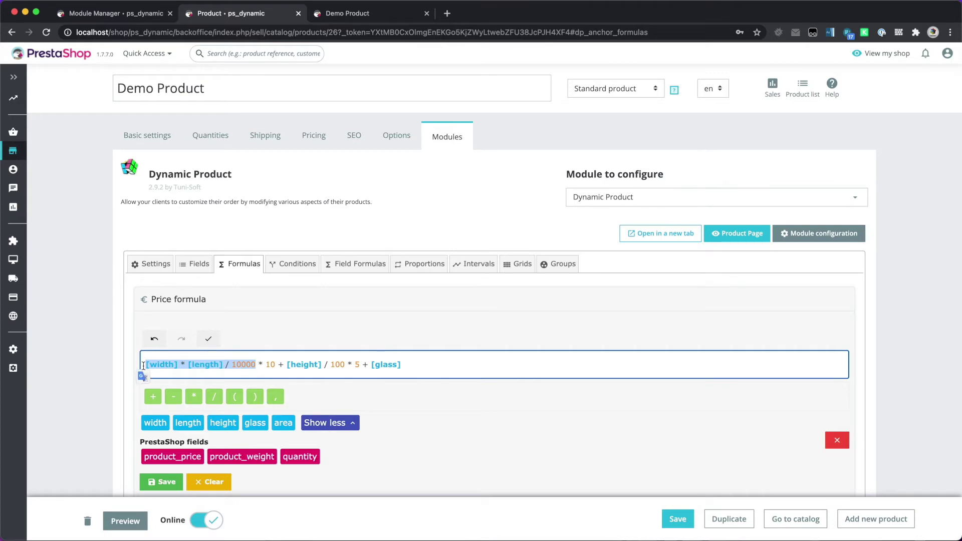
left_click(283, 422)
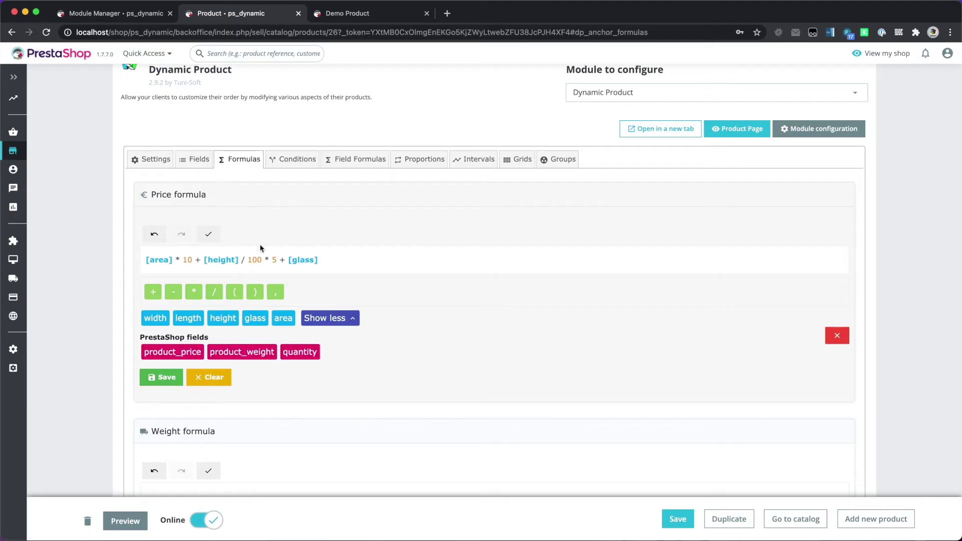
left_click(321, 260)
type("*")
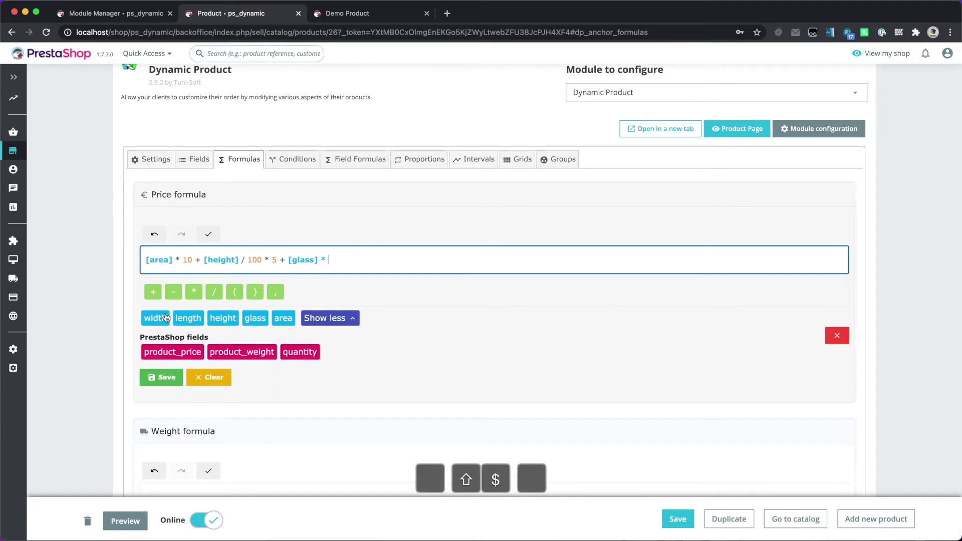
left_click(280, 320)
left_click(167, 378)
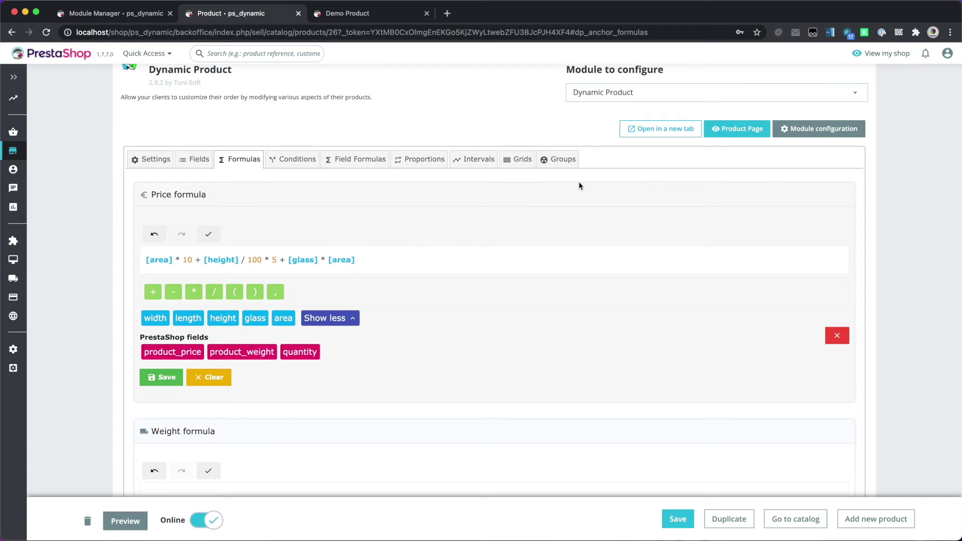
Open the updated storefront page, choose Yes for the Glass option, and check the area, price and dimension fields against the debug log.
left_click(737, 129)
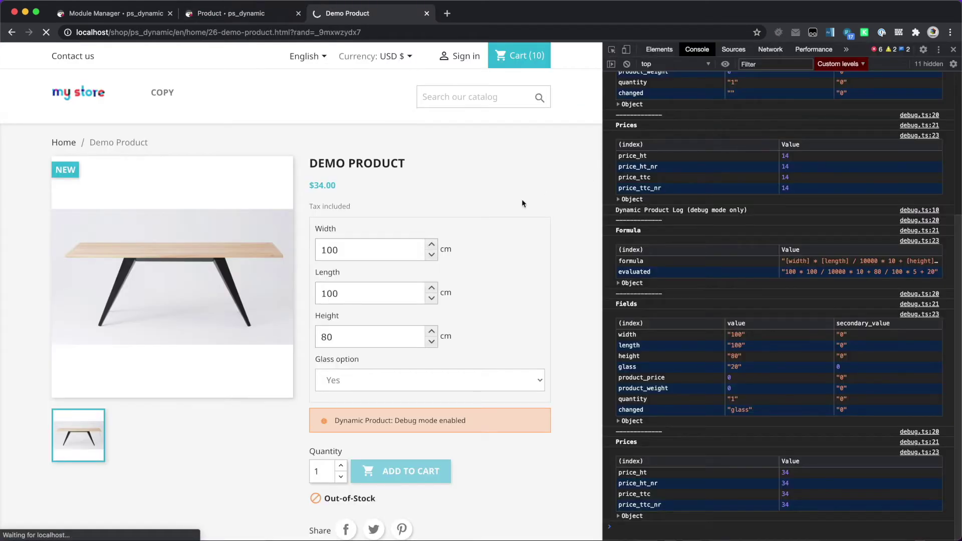
left_click(388, 384)
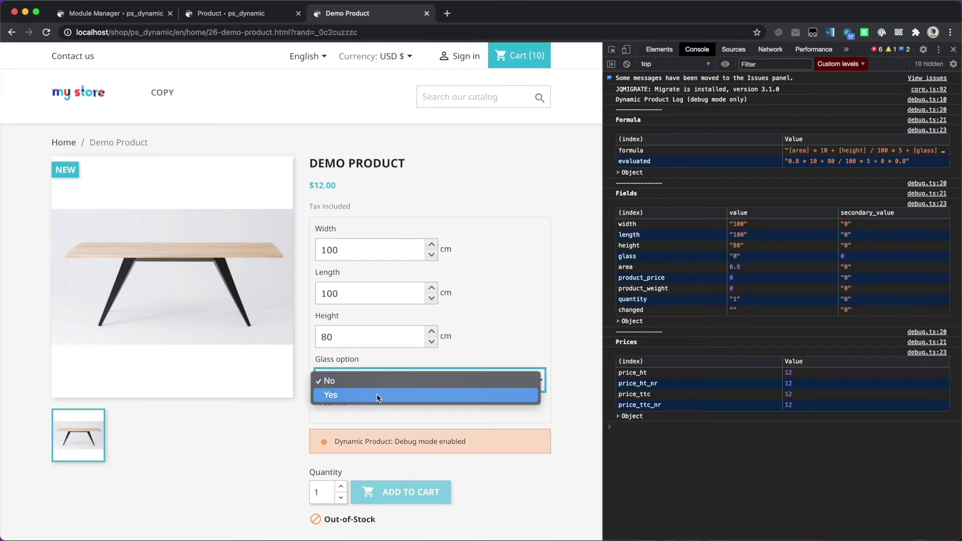
left_click(378, 395)
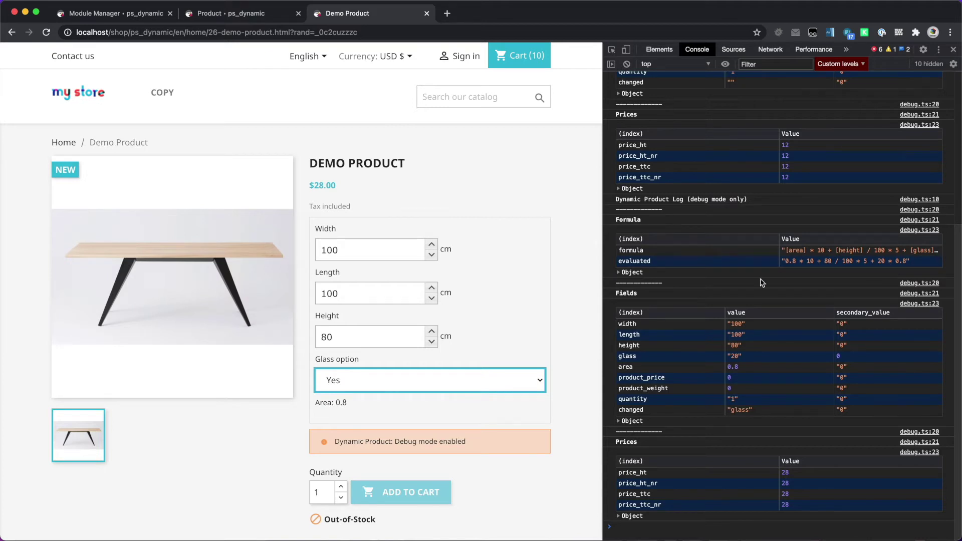
double_click(344, 339)
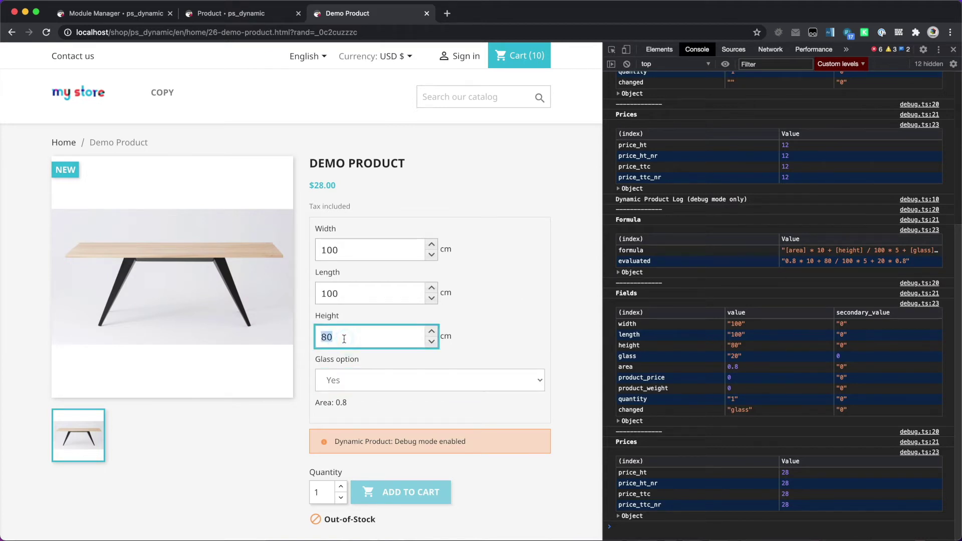
left_click(348, 292)
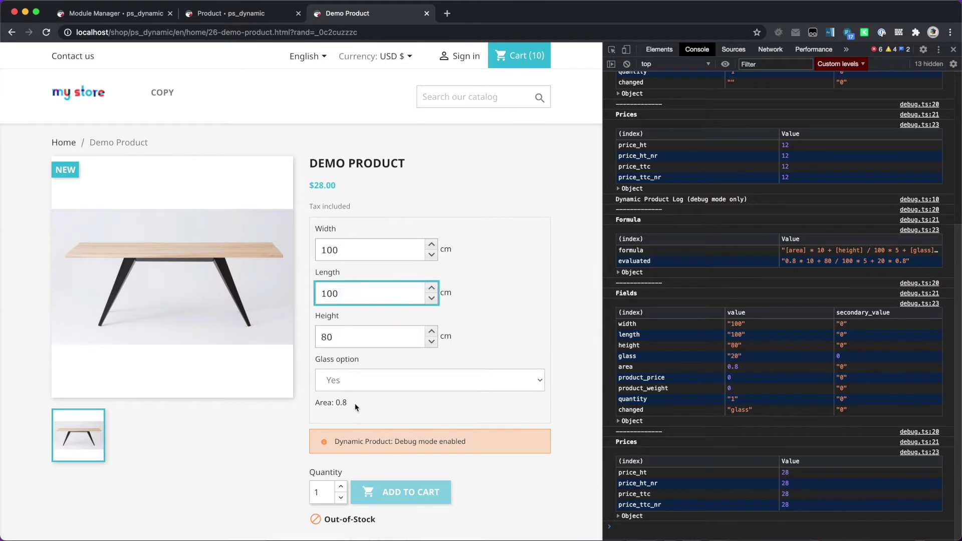
Change the area field formula to [area] = [width] * [length] / 10000 and save it.
left_click(240, 13)
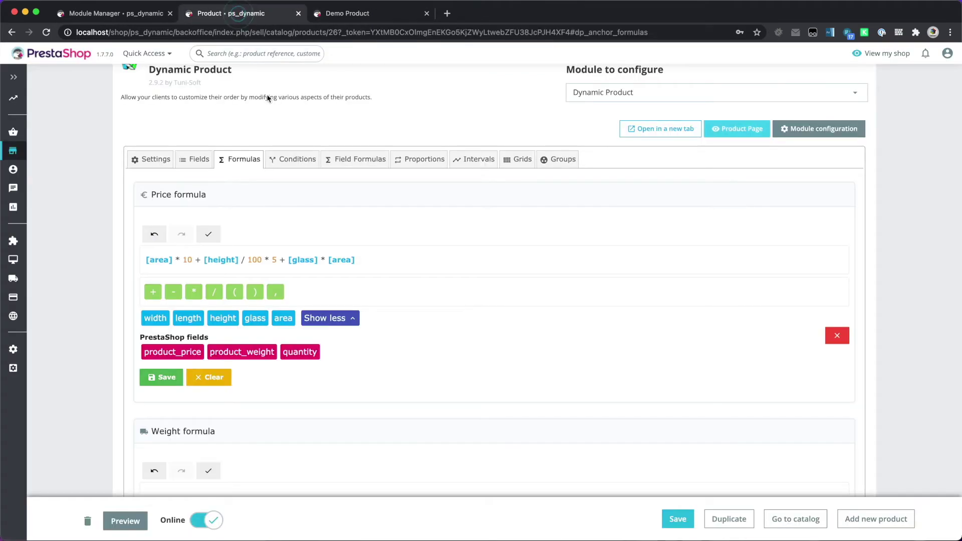
left_click(353, 160)
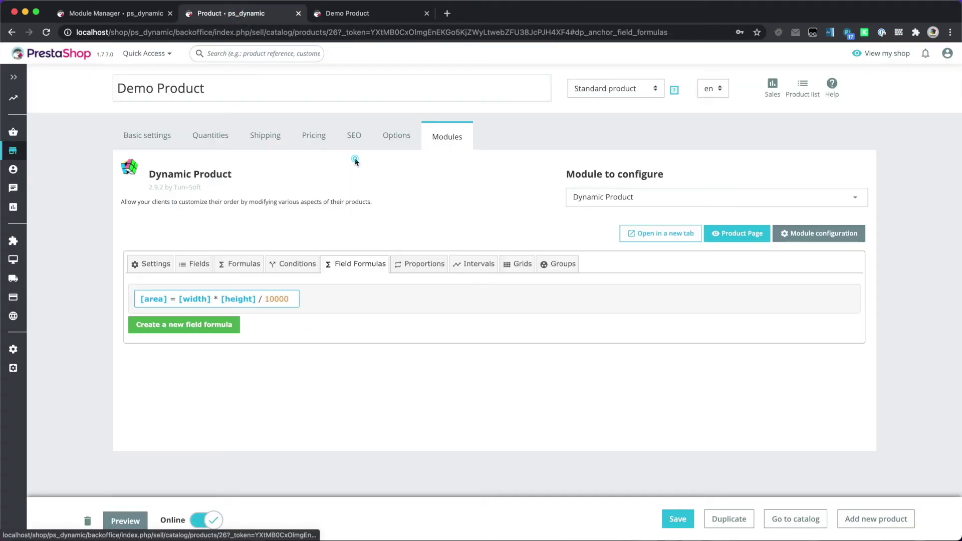
left_click(231, 300)
left_click_drag(359, 159, 394, 161)
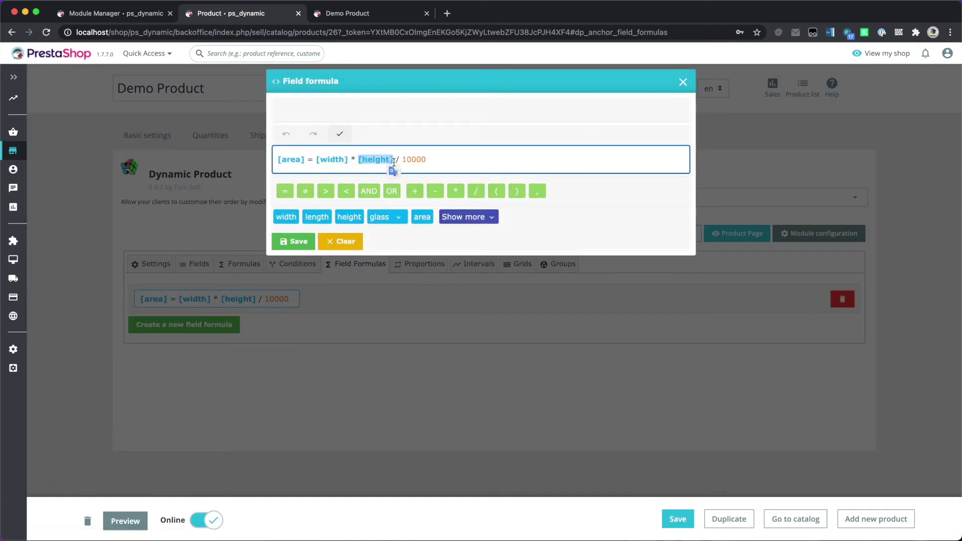
left_click(321, 221)
left_click(299, 243)
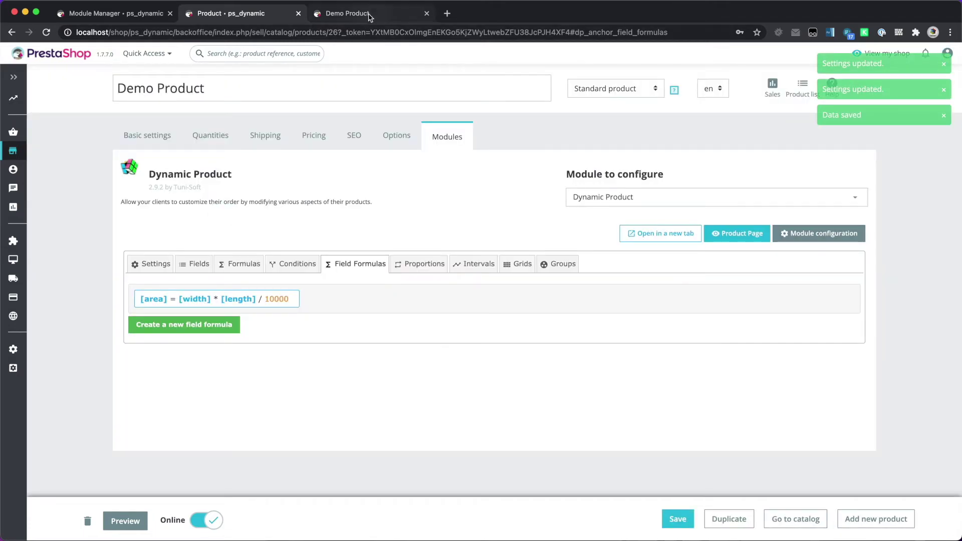
On the storefront product page, step the Length up and down, set it to 200 cm, and check the recalculated area and price.
left_click(370, 14)
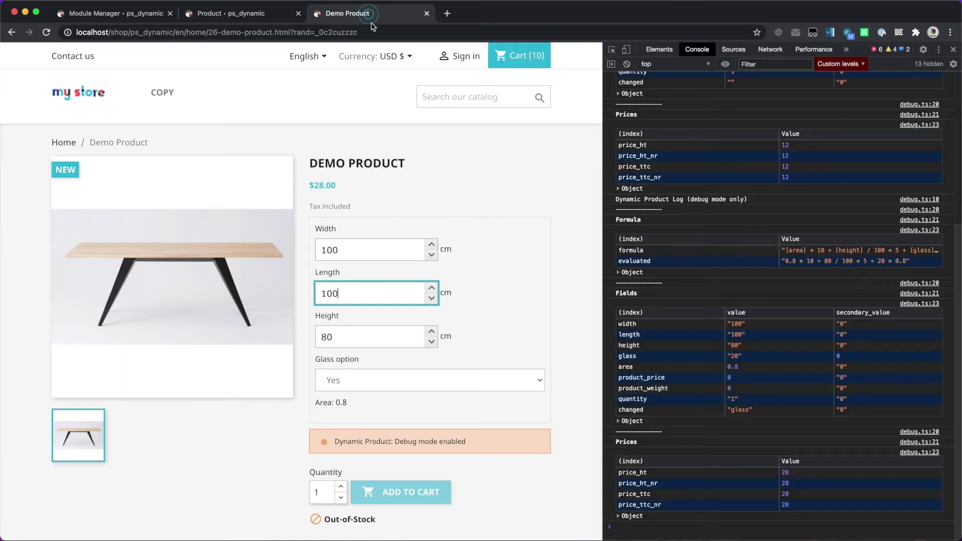
left_click(432, 288)
left_click(432, 299)
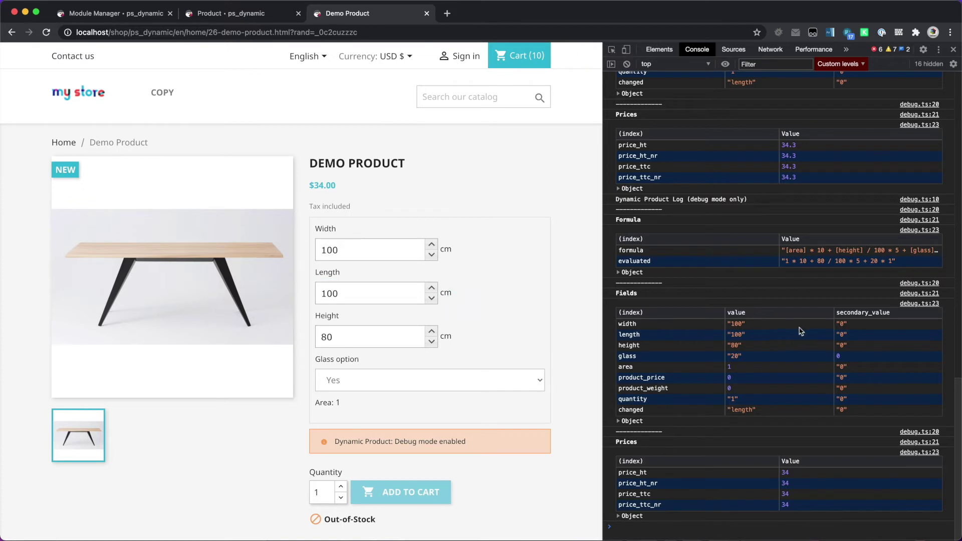
double_click(342, 296)
type("200")
key("Tab")
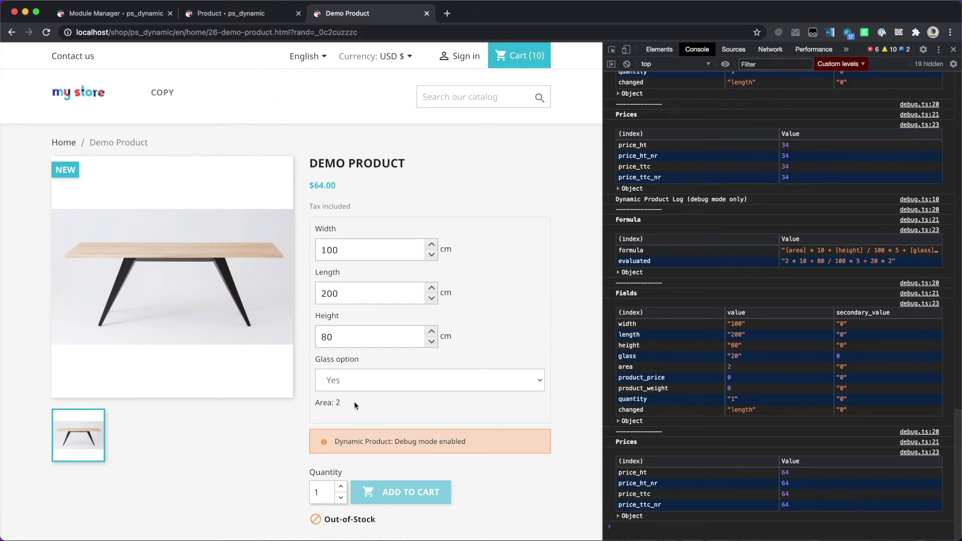
Hide the area field in the product's Dynamic Product fields and check the storefront page, including the Glass option choices.
left_click(228, 20)
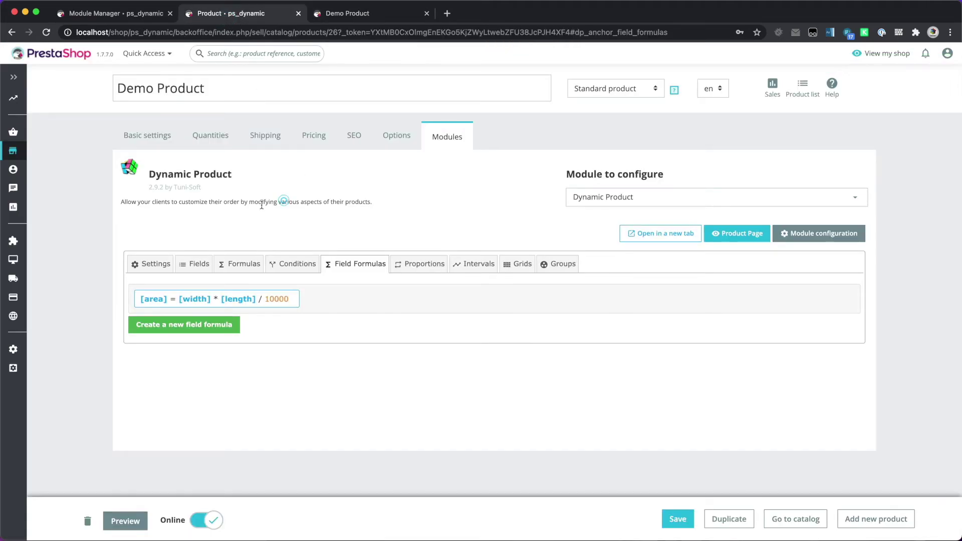
left_click(197, 264)
left_click(818, 429)
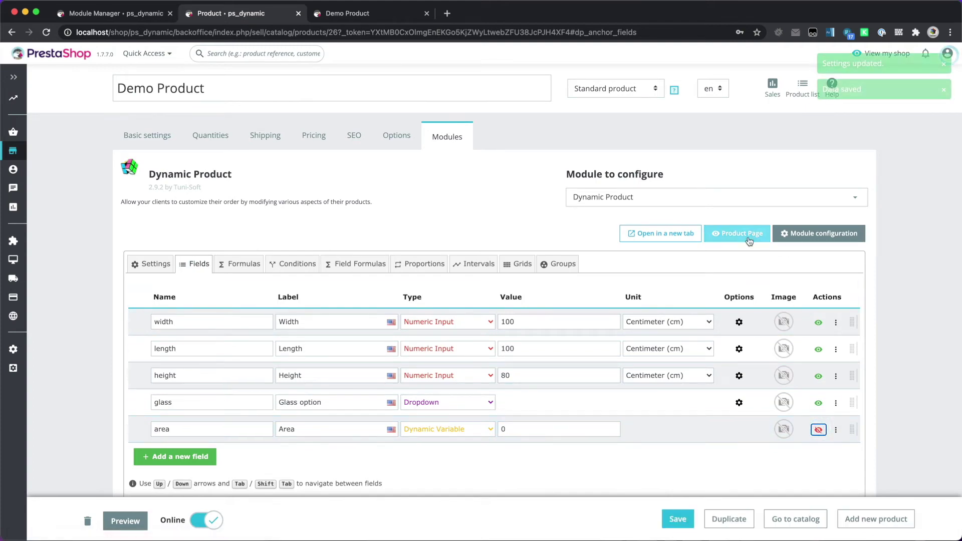
left_click(737, 233)
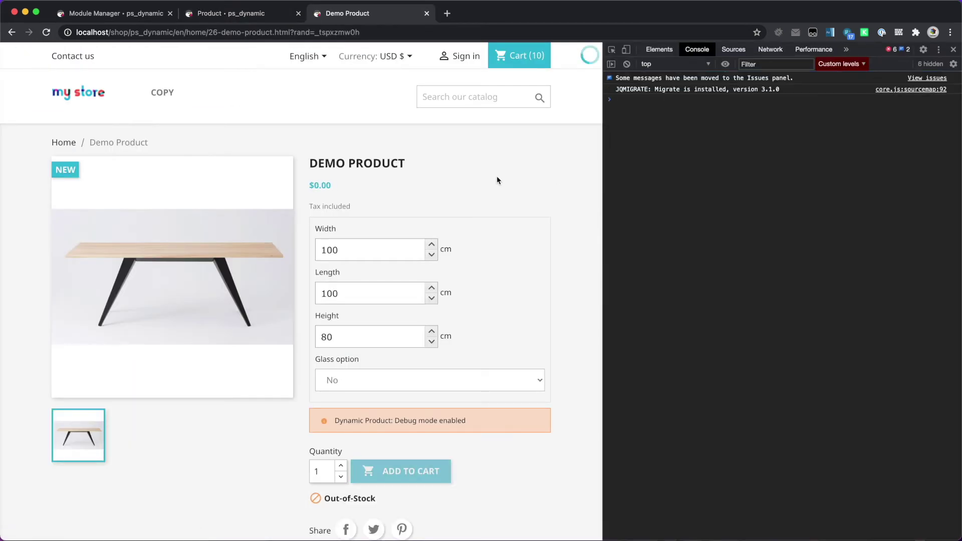
left_click(400, 387)
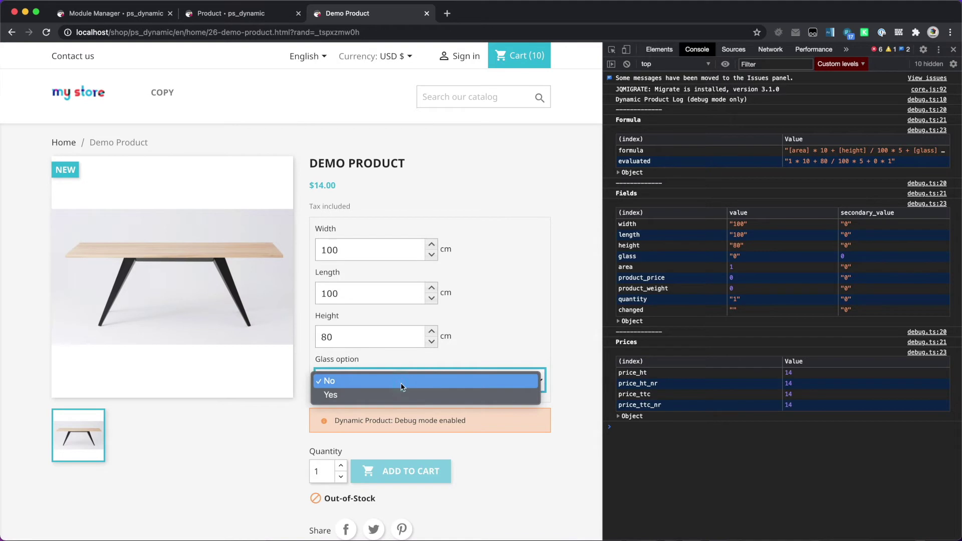
left_click(470, 350)
Change the glass field's type from Dropdown to Checkbox in the product's Dynamic Product fields.
left_click(225, 15)
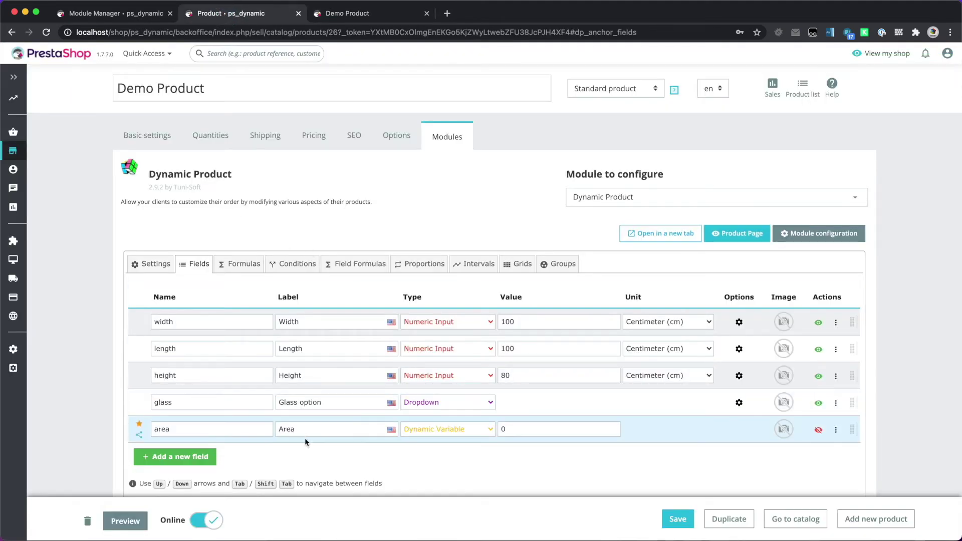
left_click(446, 405)
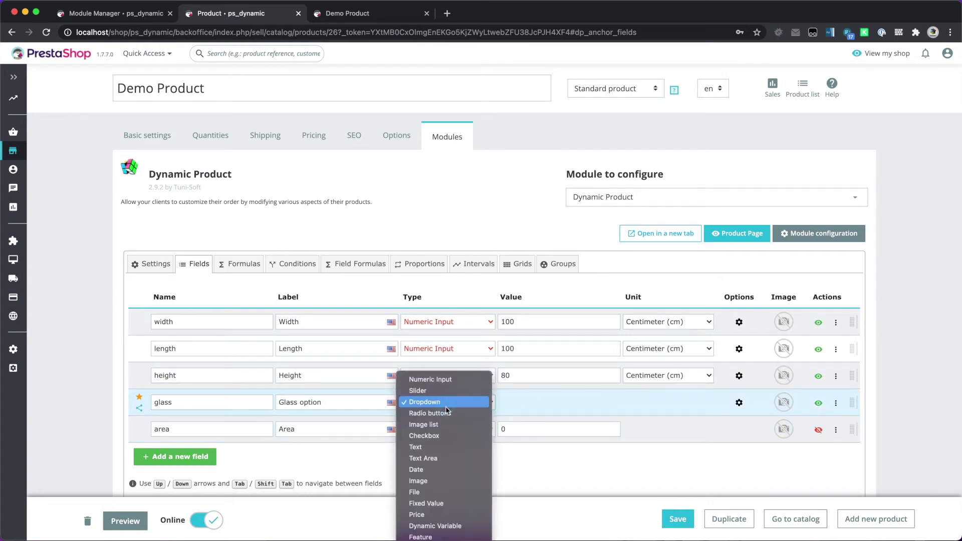
left_click(443, 436)
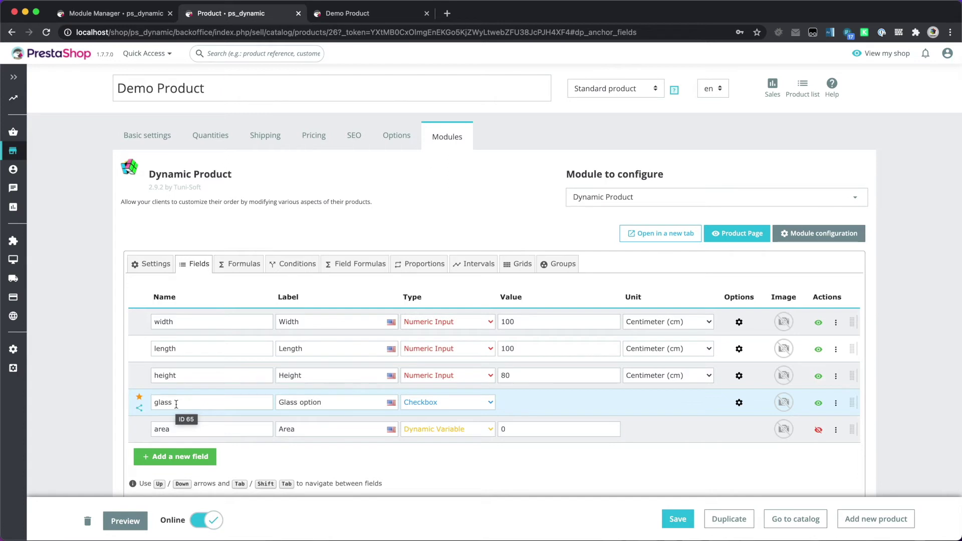
Change the price formula's glass term to [glass] * 20 * [area] and save the formula.
left_click(241, 264)
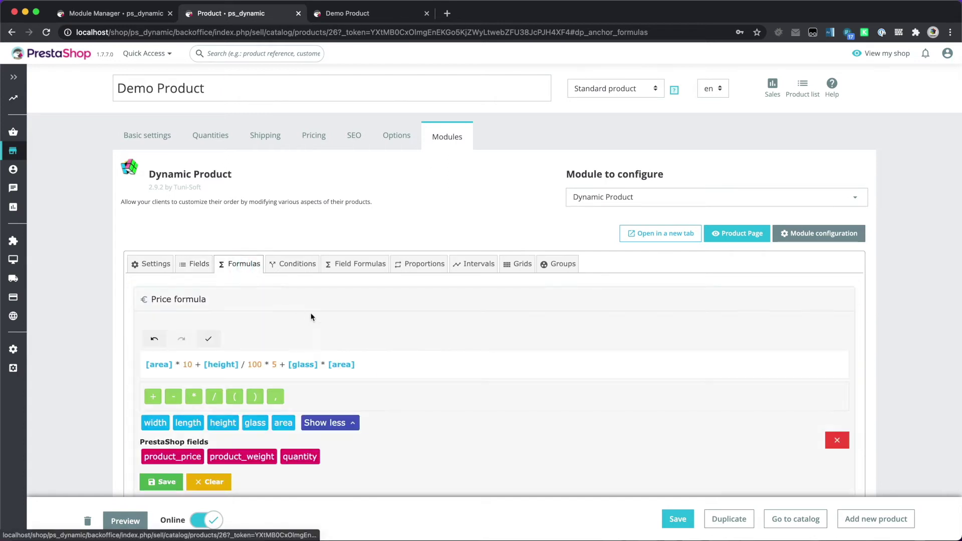
left_click(321, 364)
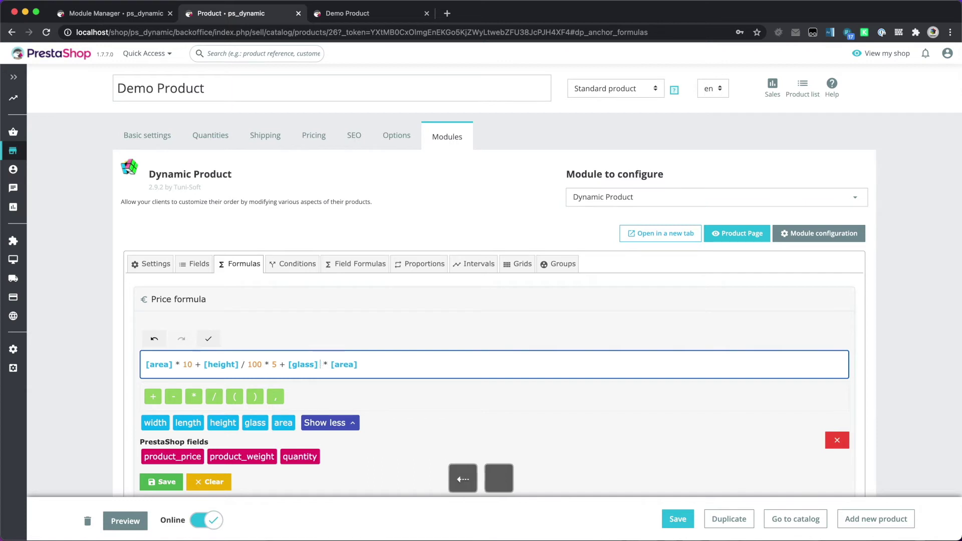
type("* 20")
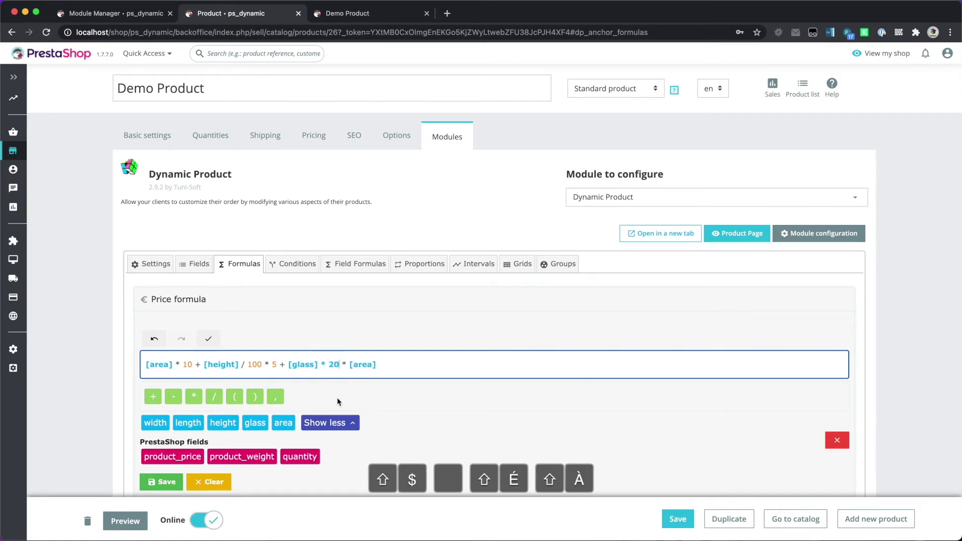
left_click(160, 481)
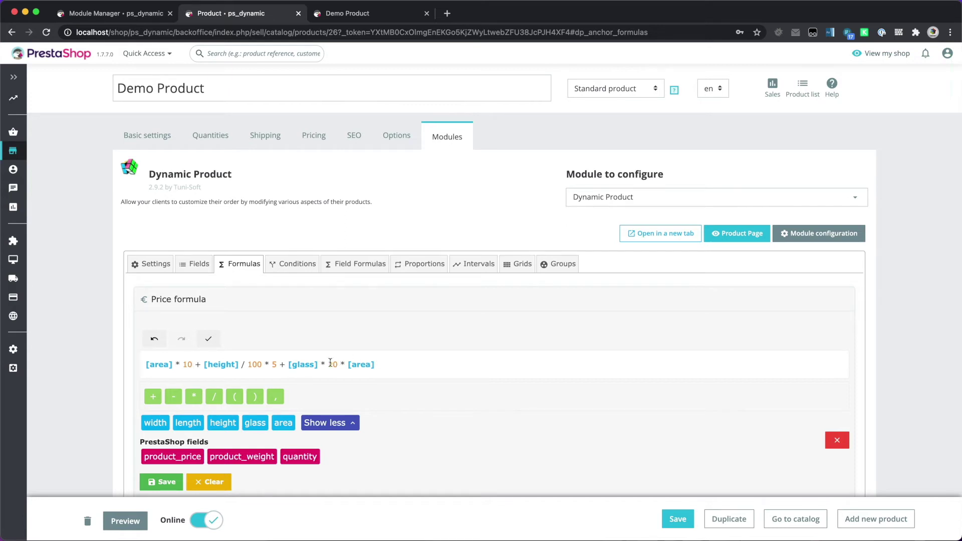
Enclose the price formula's [glass] * 20 * [area] term in parentheses and save the formula.
left_click(288, 366)
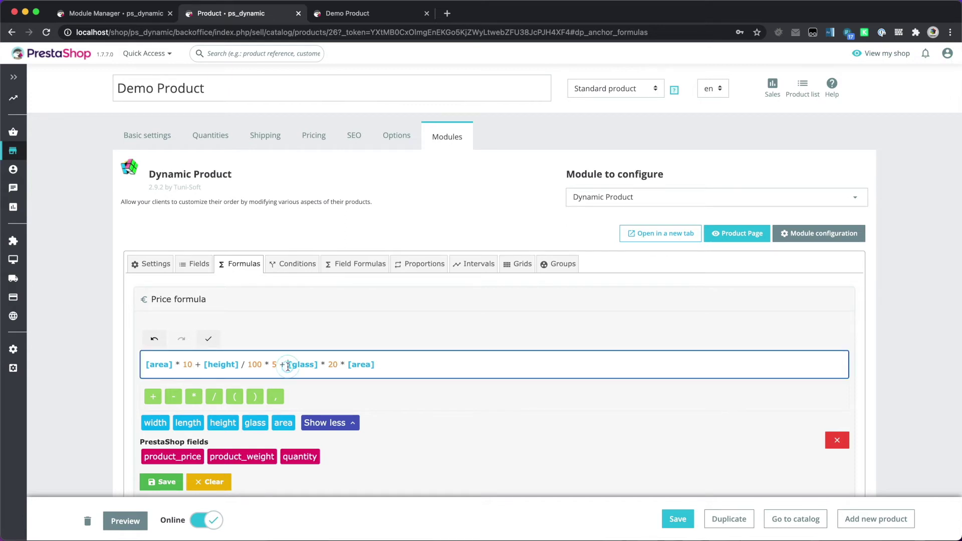
type("(")
key("super+Right")
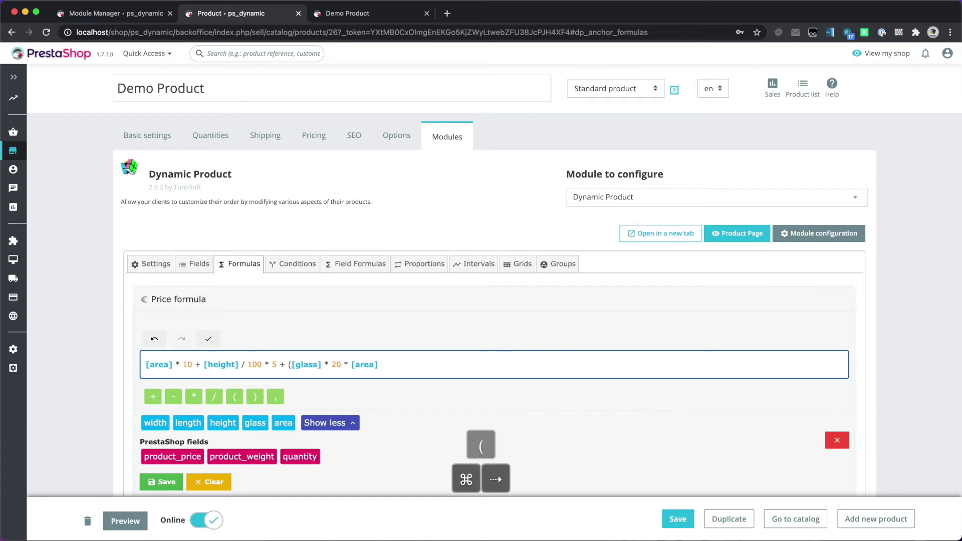
type(")")
scroll(173, 432, "down", 2)
left_click(173, 434)
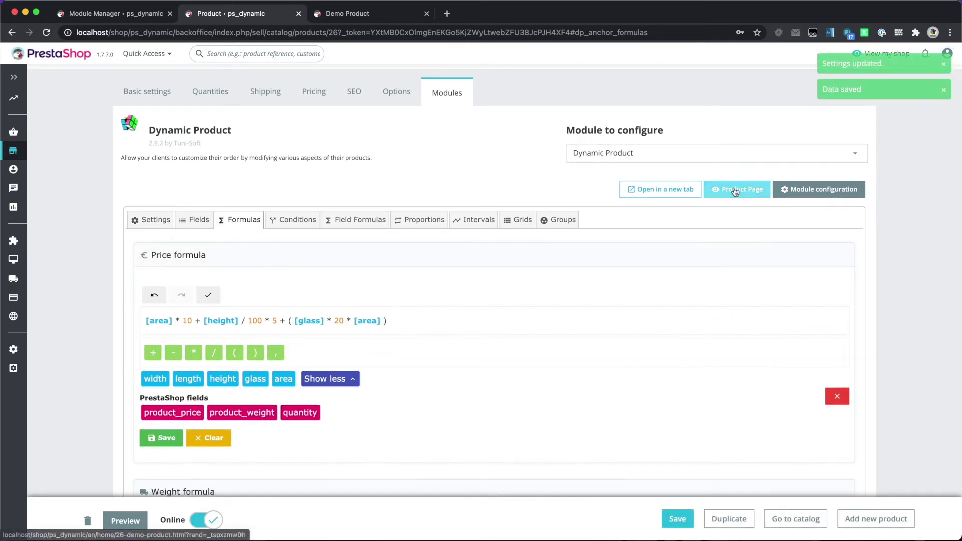
Open the updated storefront page and toggle the Glass option checkbox to check its effect on the price.
left_click(735, 191)
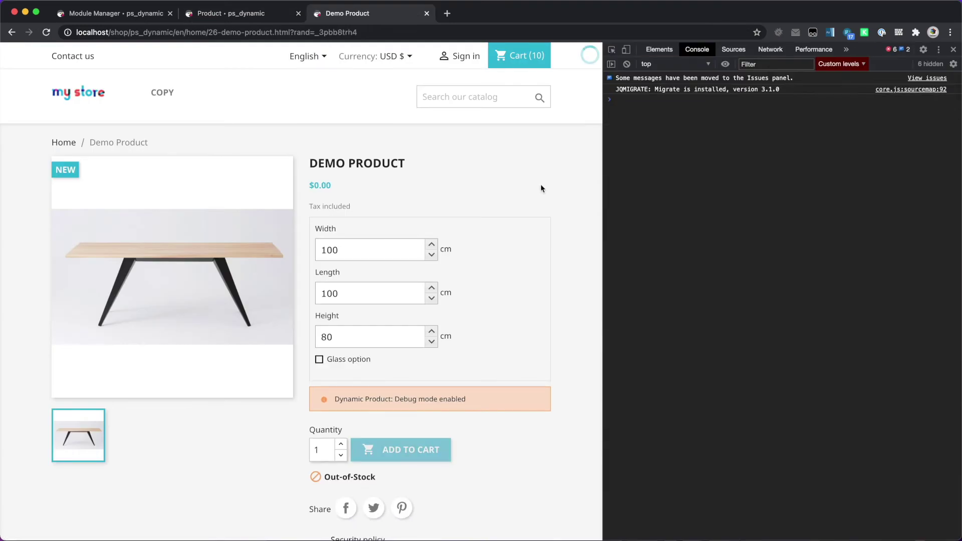
left_click(319, 360)
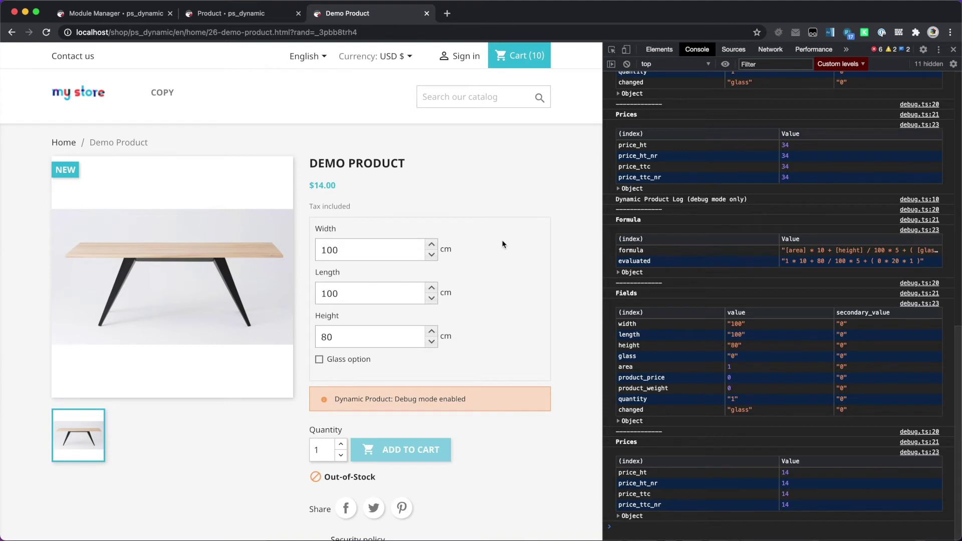
left_click(452, 193)
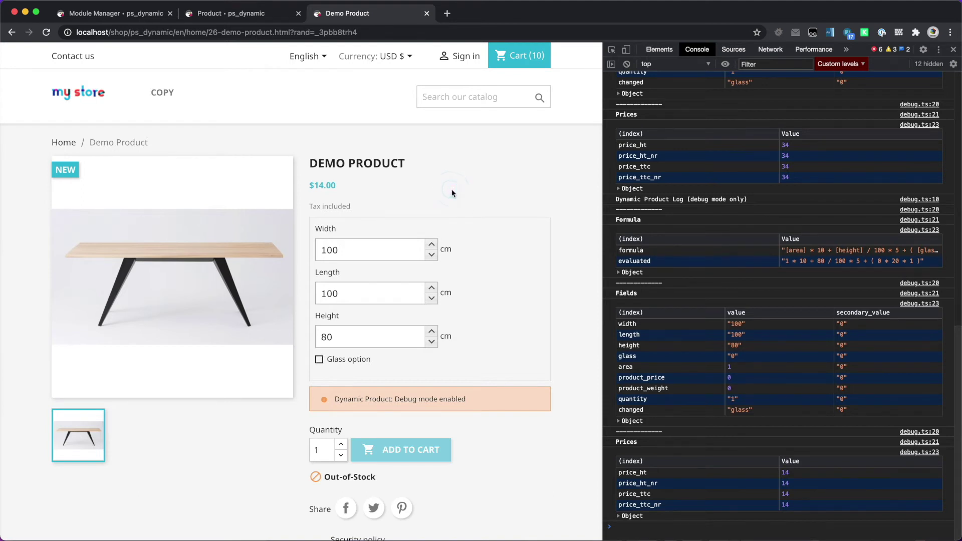
Review the product's field list, then enlarge the table image on the storefront page and close it.
left_click(229, 15)
left_click(195, 220)
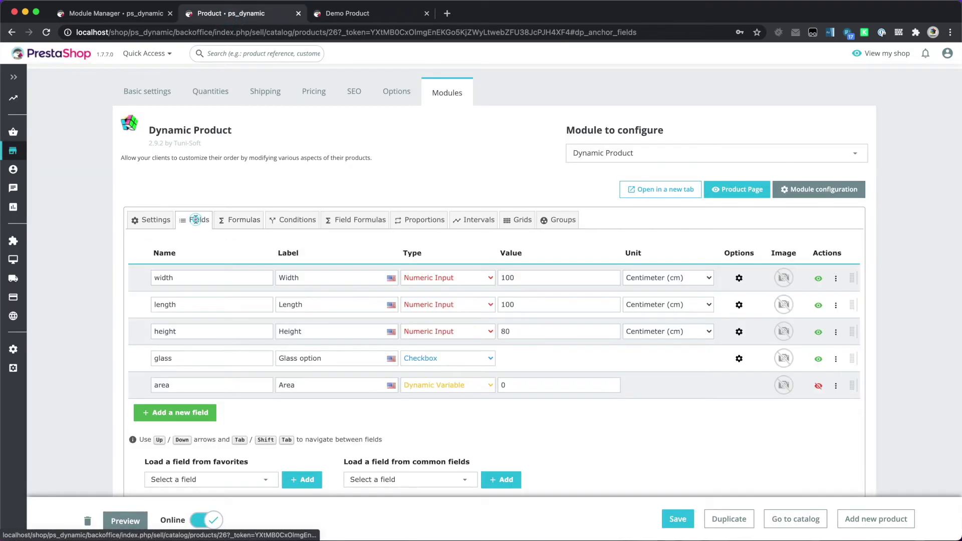
left_click(350, 15)
left_click(184, 244)
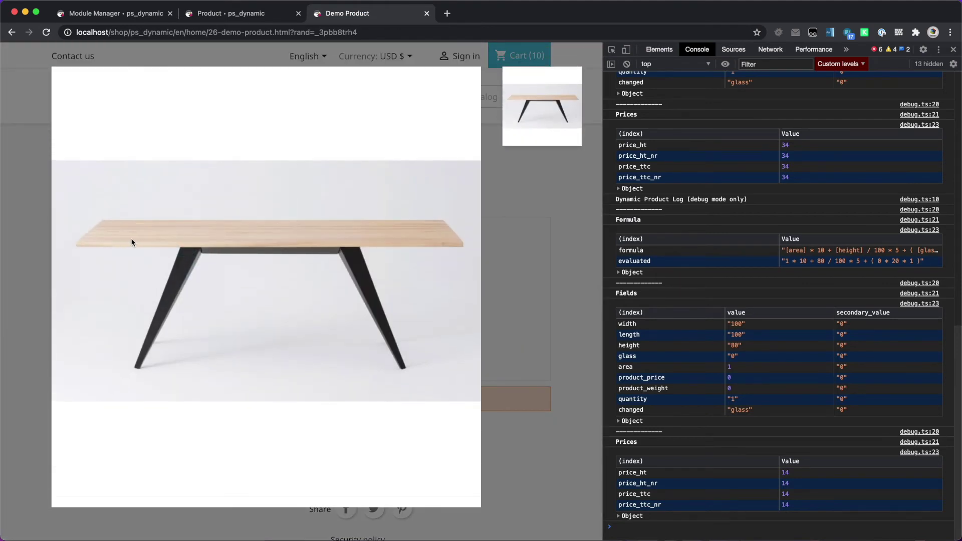
left_click(8, 234)
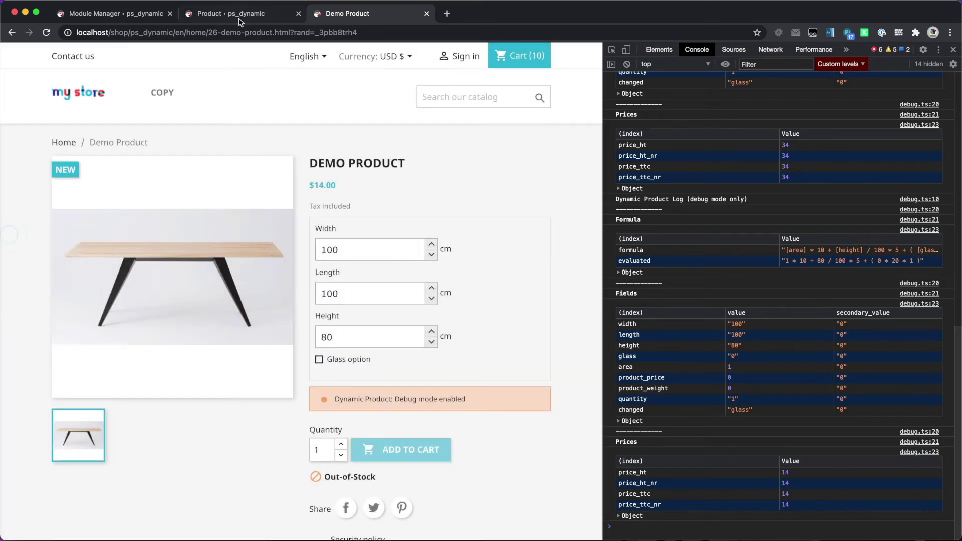
Add a Dropdown field named material with the English label Material type to the product's Dynamic Product fields.
left_click(240, 16)
left_click(183, 413)
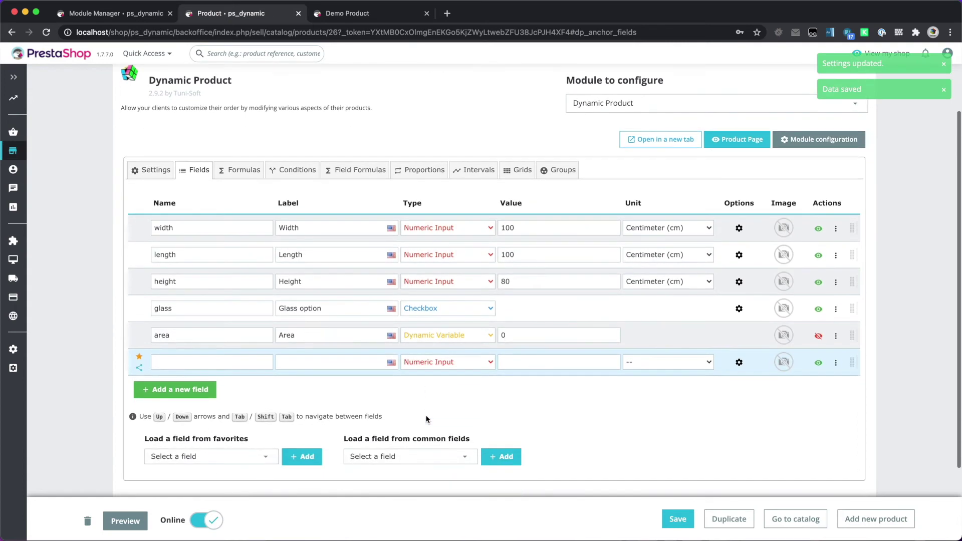
left_click(464, 362)
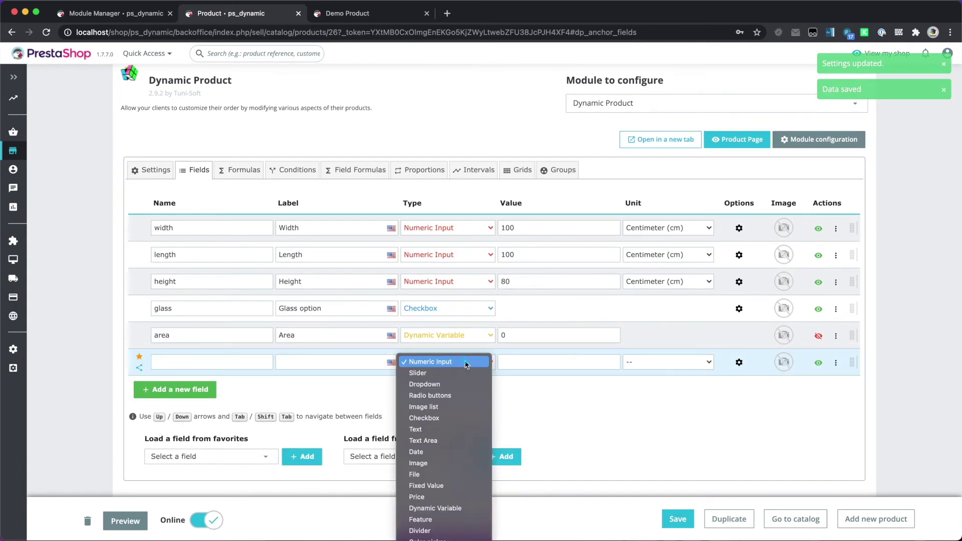
left_click(424, 384)
left_click(239, 363)
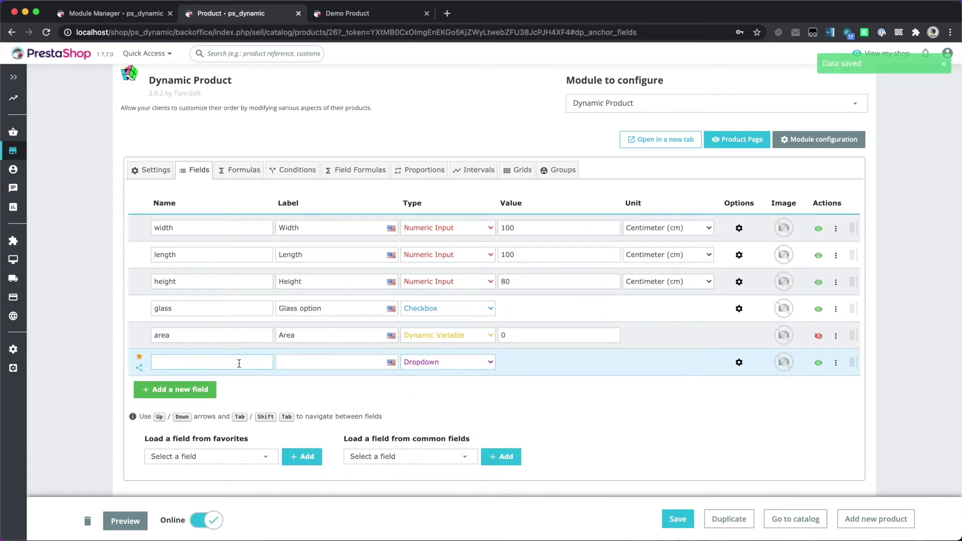
type("material")
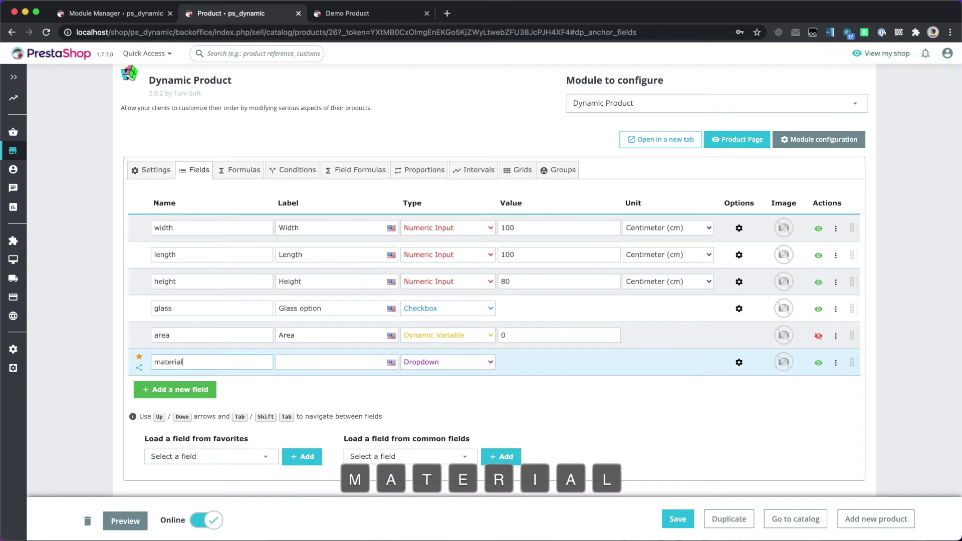
key("Tab")
key("Right")
type("type")
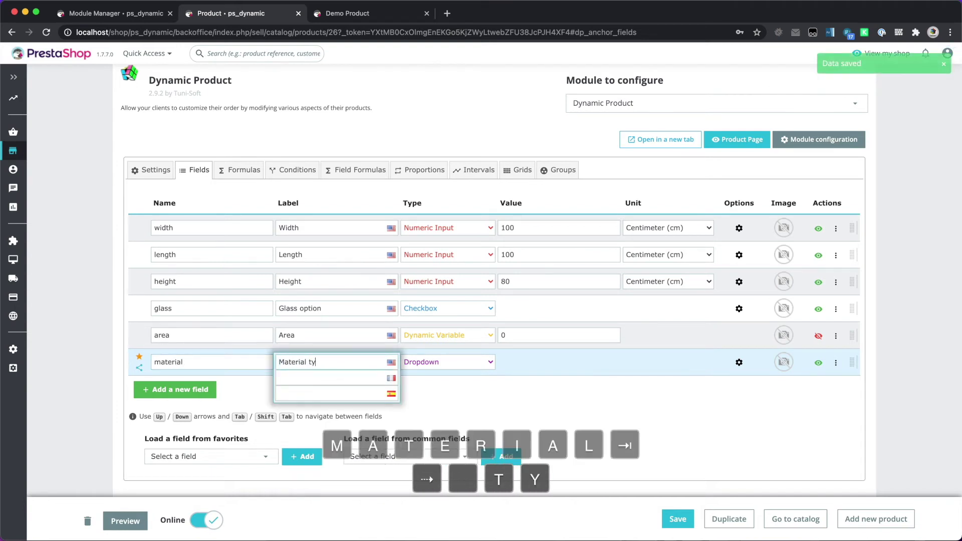
left_click(451, 413)
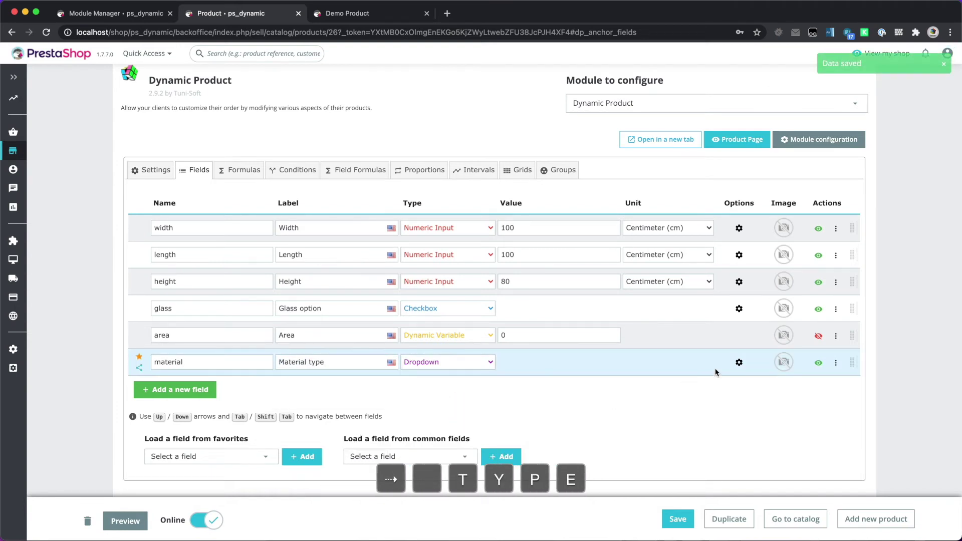
Open the material field's settings and add three new blank dropdown options.
left_click(739, 363)
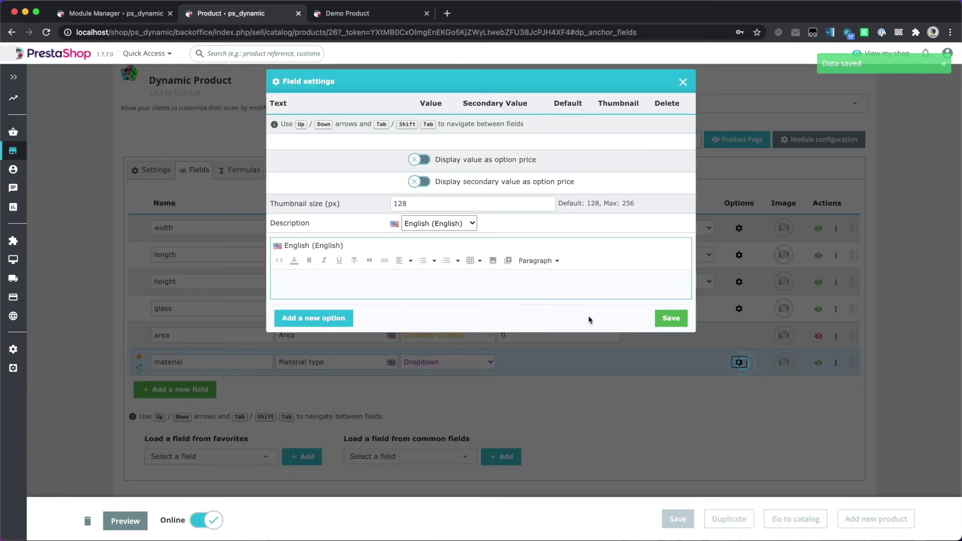
left_click(316, 326)
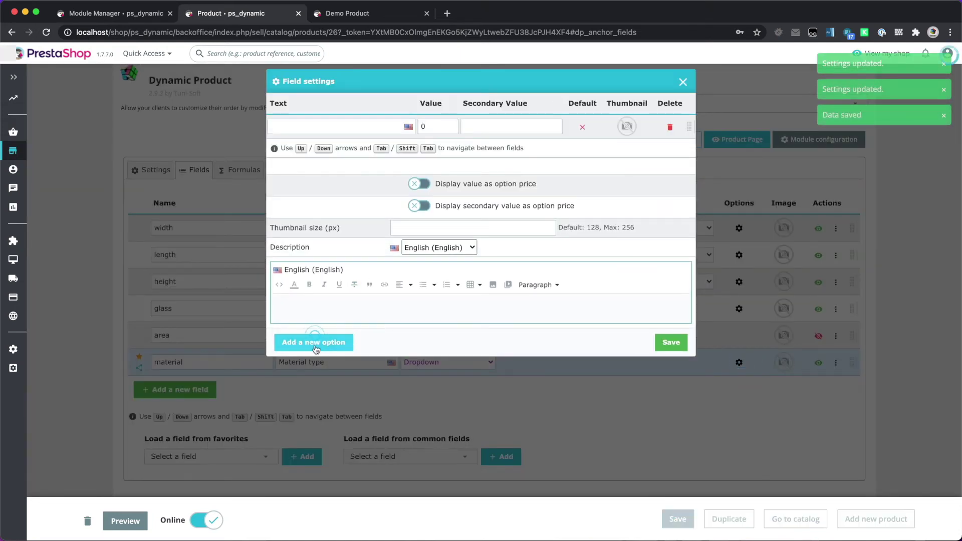
left_click(316, 344)
left_click(312, 366)
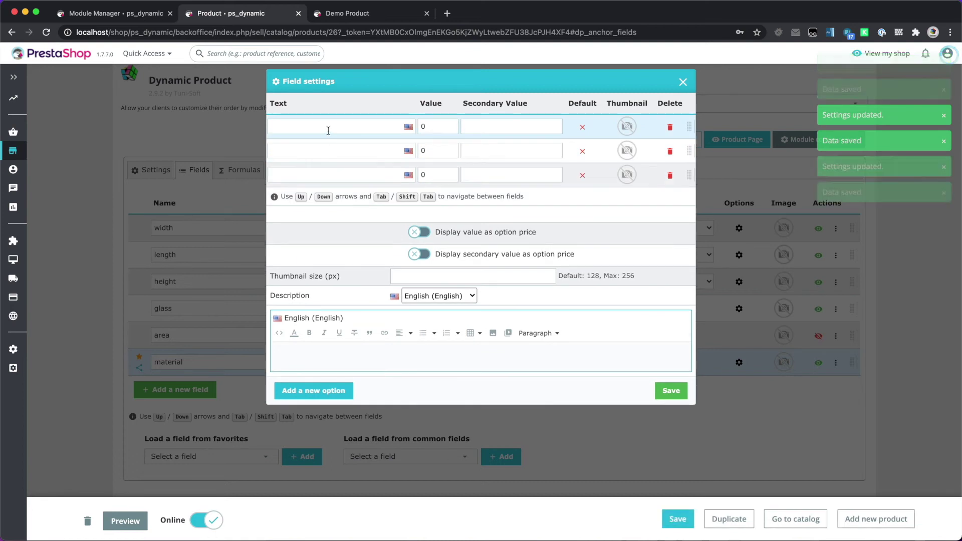
Label the three material options Wood, Plastic and Metal in English.
left_click(328, 128)
type("Wood")
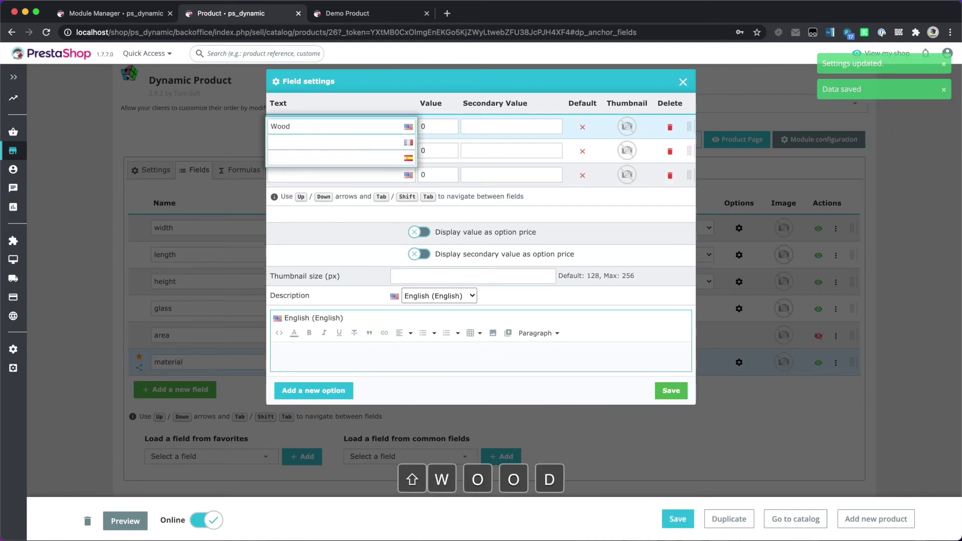
key("Down")
key("Down")
key("Tab")
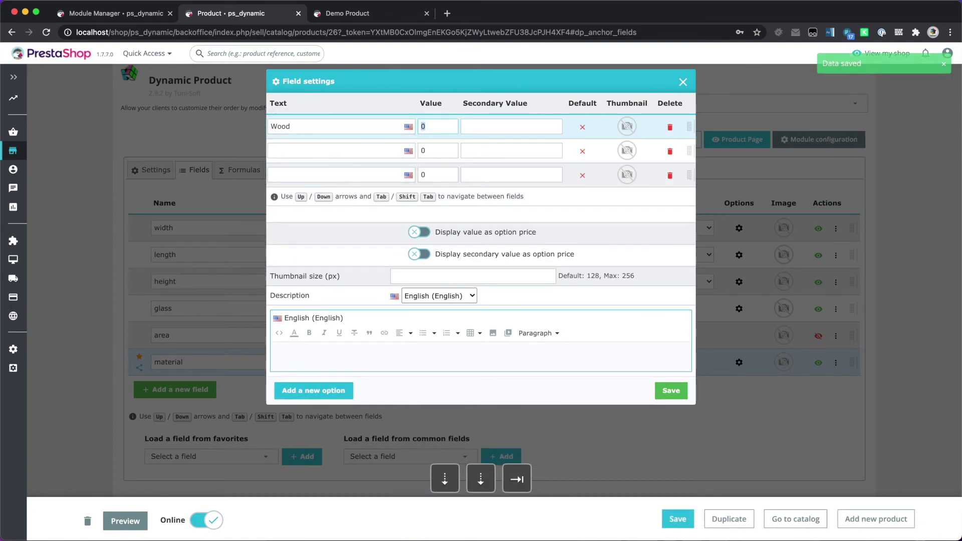
left_click(322, 144)
type("Plastic")
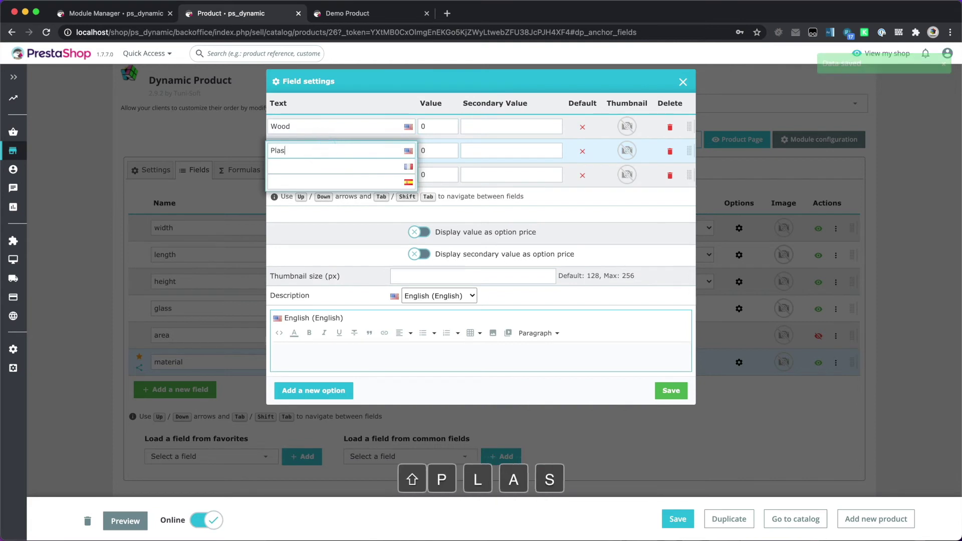
key("Down")
key("Down")
key("Down")
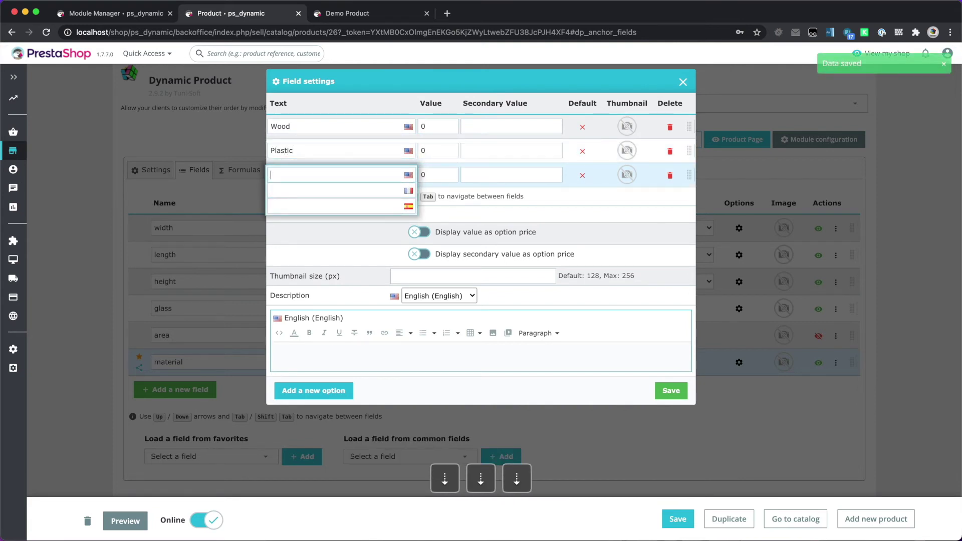
type("Metal")
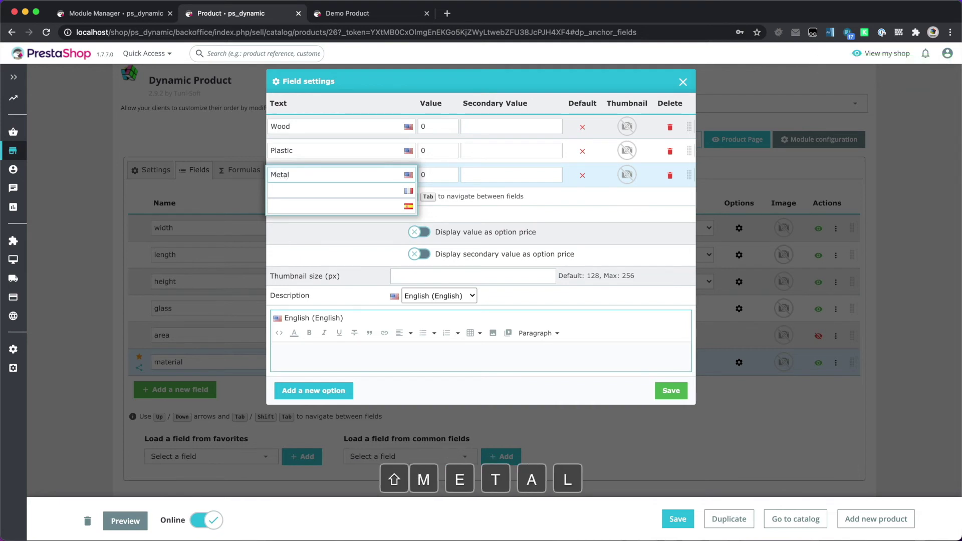
key("Tab")
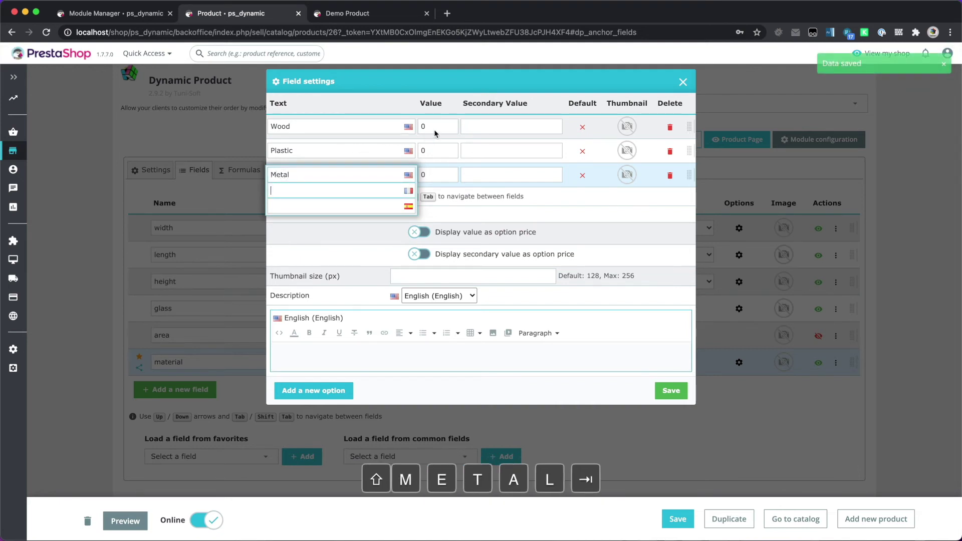
Set the option values to 10 for Wood, 5 for Plastic and 8 for Metal, then close the field settings.
left_click(434, 131)
double_click(428, 129)
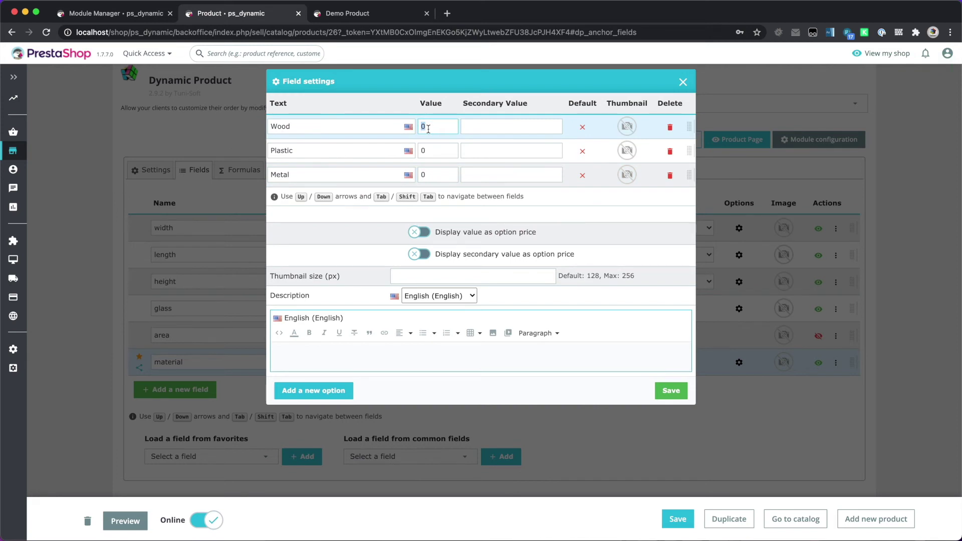
type("10")
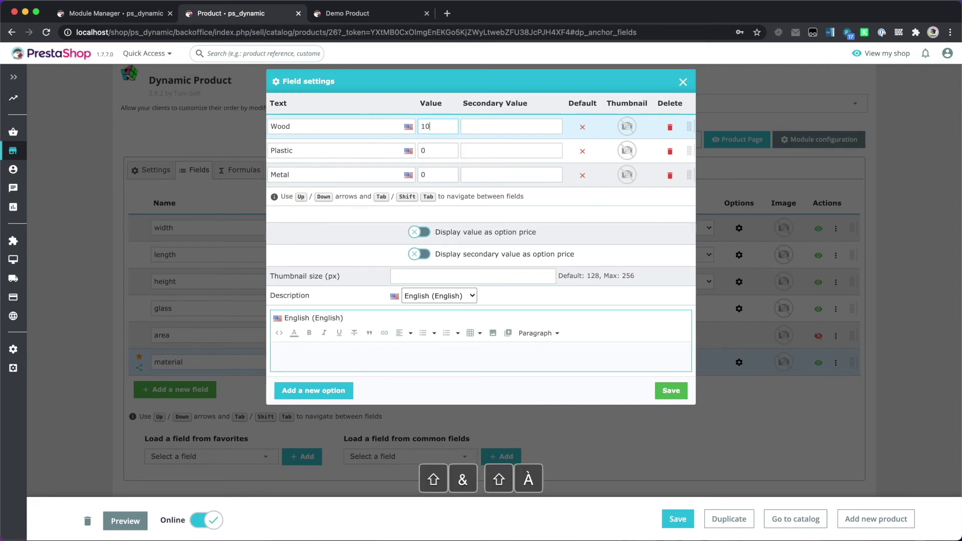
key("Down")
type("5")
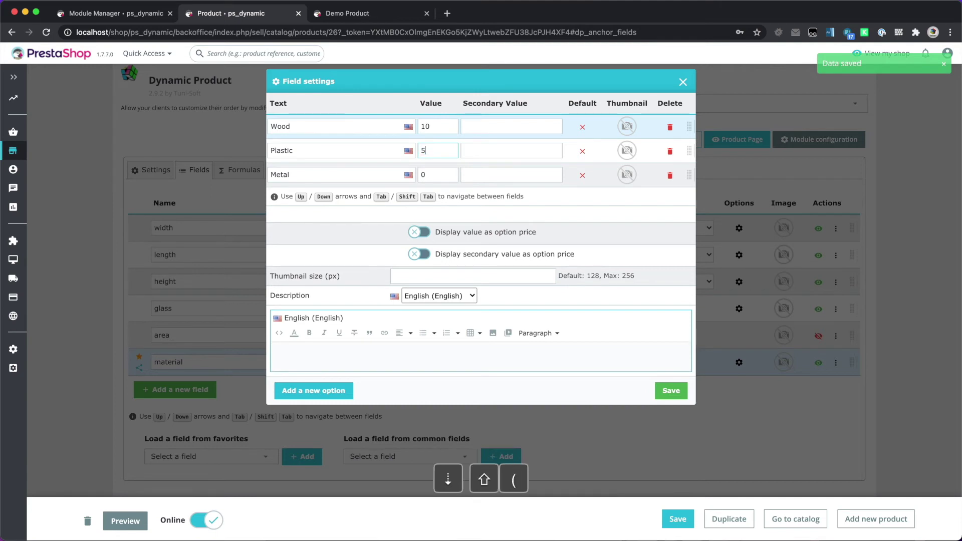
key("Down")
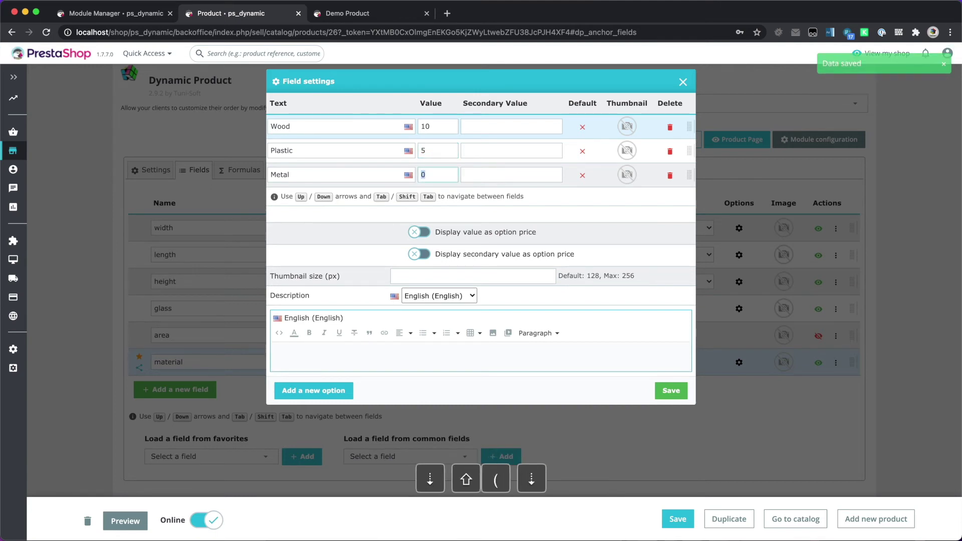
type("8")
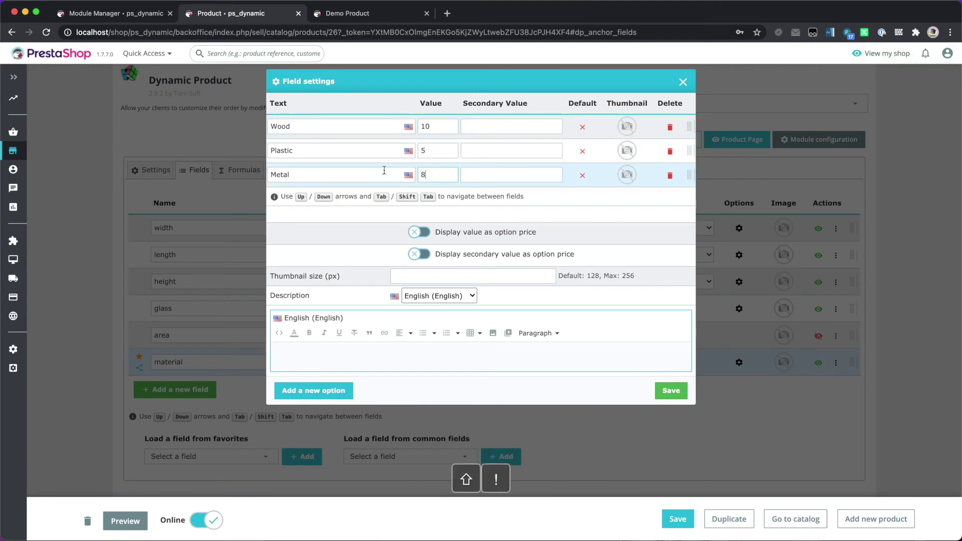
left_click(364, 180)
left_click(245, 183)
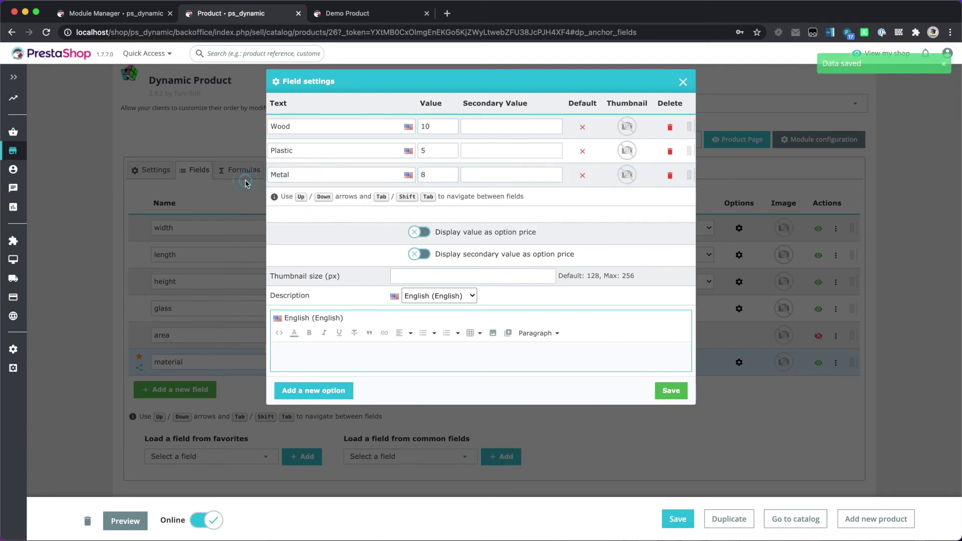
left_click(246, 182)
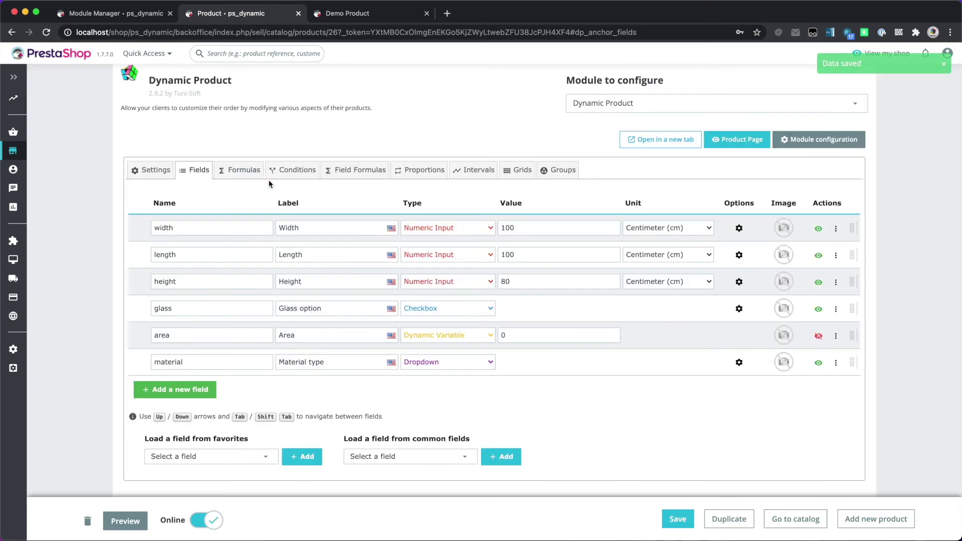
Open the updated storefront product page and look at the choices in the Material type dropdown.
left_click(738, 140)
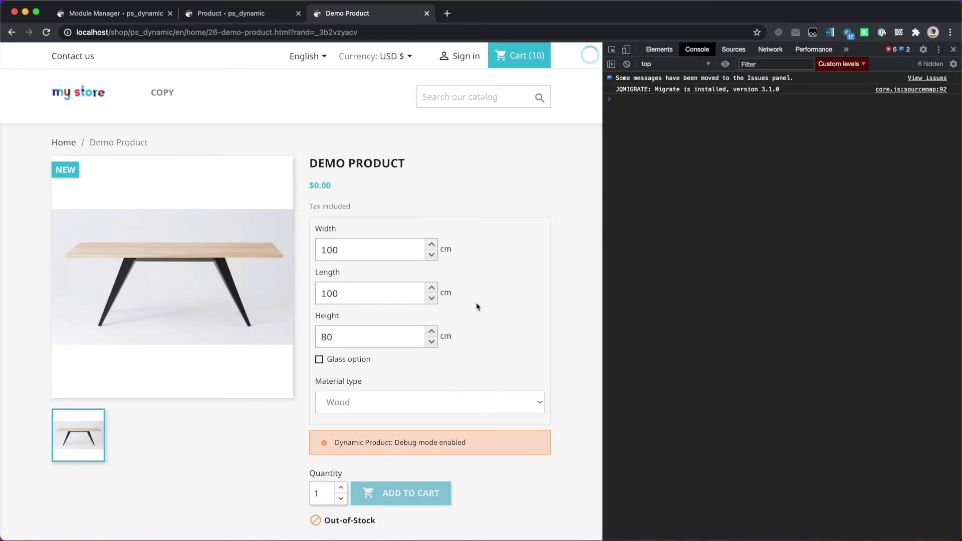
left_click(424, 410)
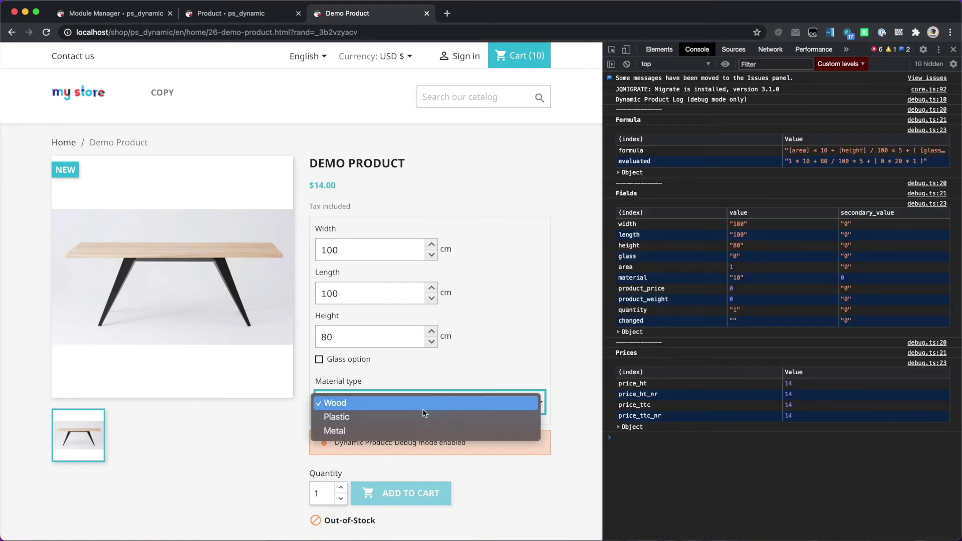
left_click(462, 358)
Replace the 10 multiplied by [area] in the product's price formula with the [material] field.
left_click(232, 15)
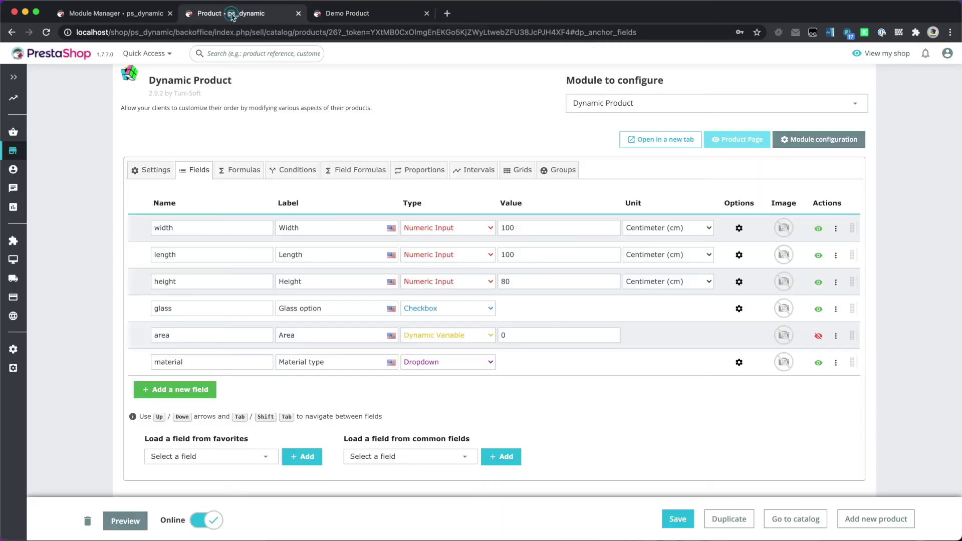
left_click(162, 172)
left_click(238, 173)
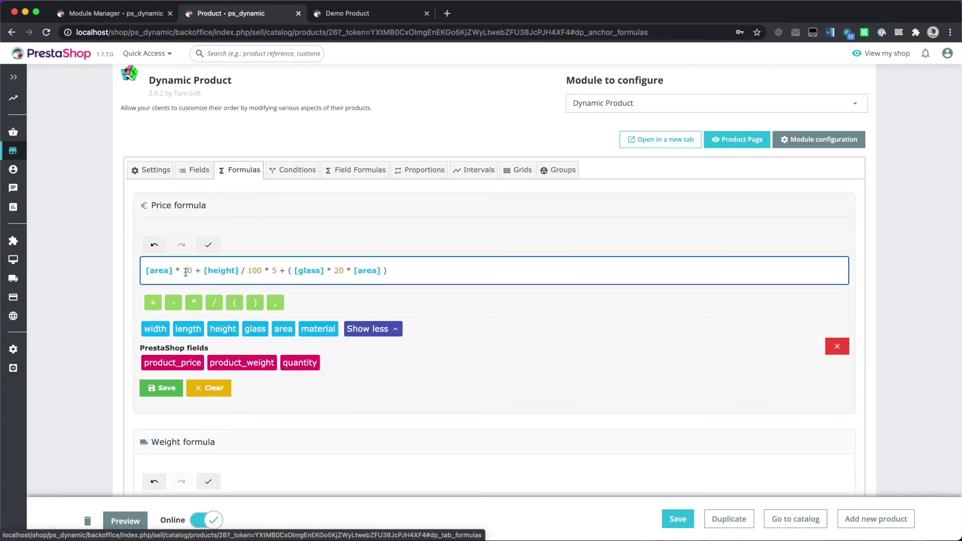
left_click(185, 271)
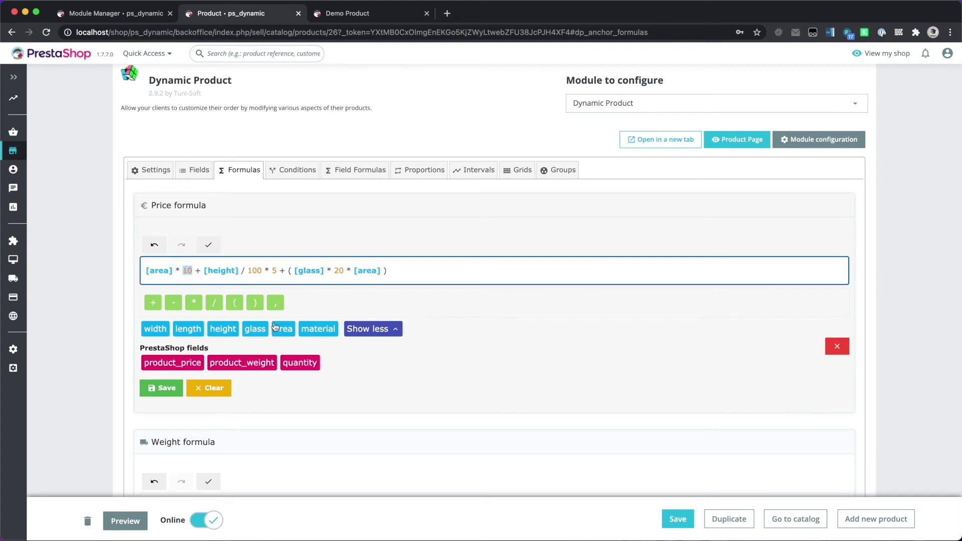
left_click(314, 330)
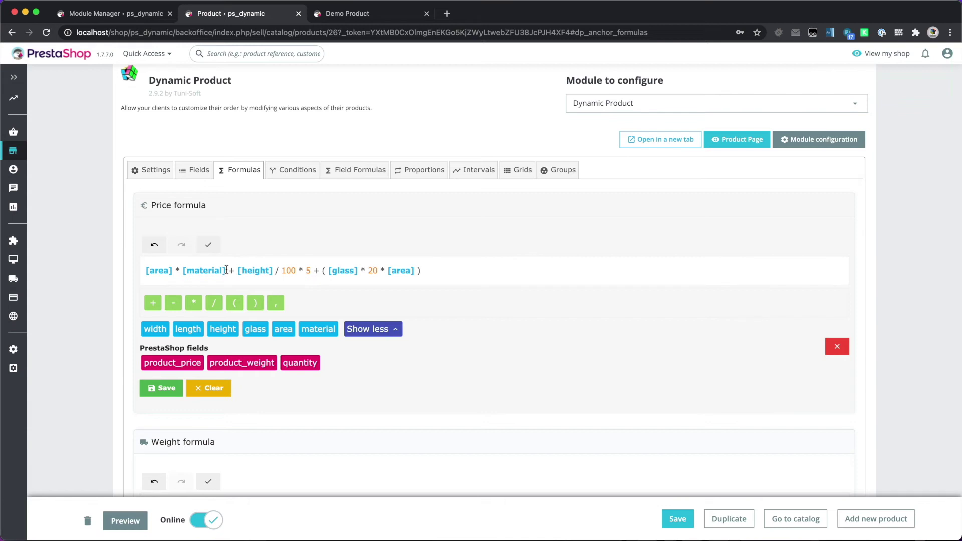
Move the material field to the start of the product's field list and open the updated storefront page.
left_click(194, 173)
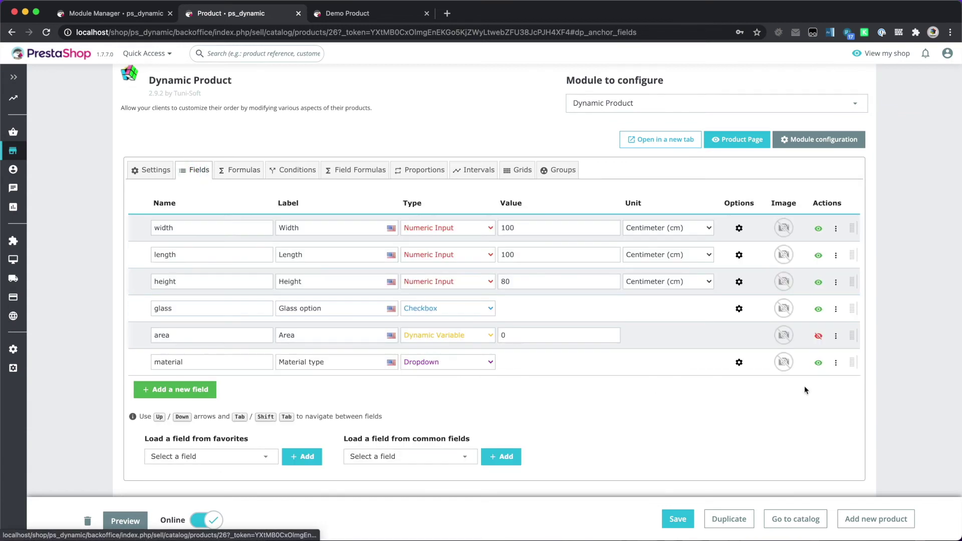
left_click_drag(854, 360, 853, 229)
left_click(737, 139)
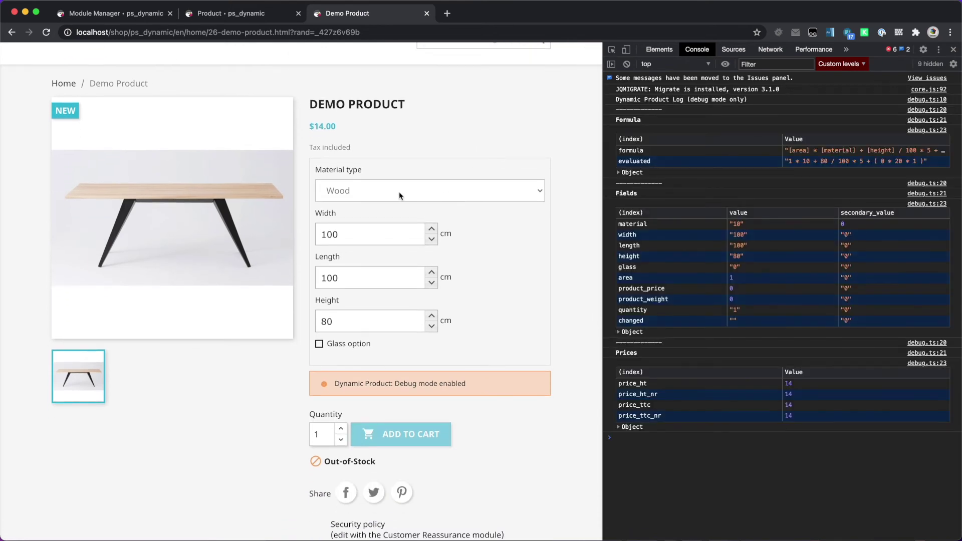
Select Metal and then Plastic as the Material type on the storefront to check how the price responds.
left_click(349, 195)
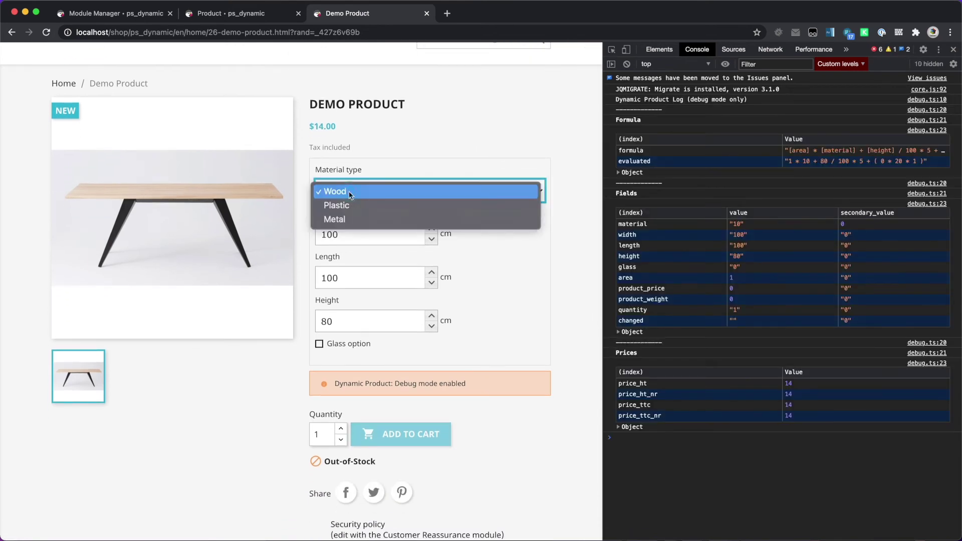
left_click(343, 215)
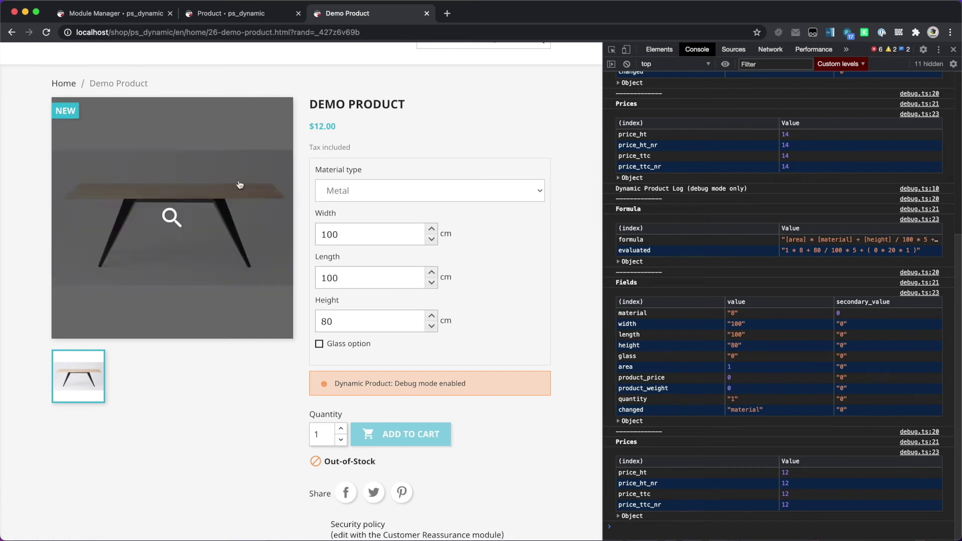
left_click(358, 188)
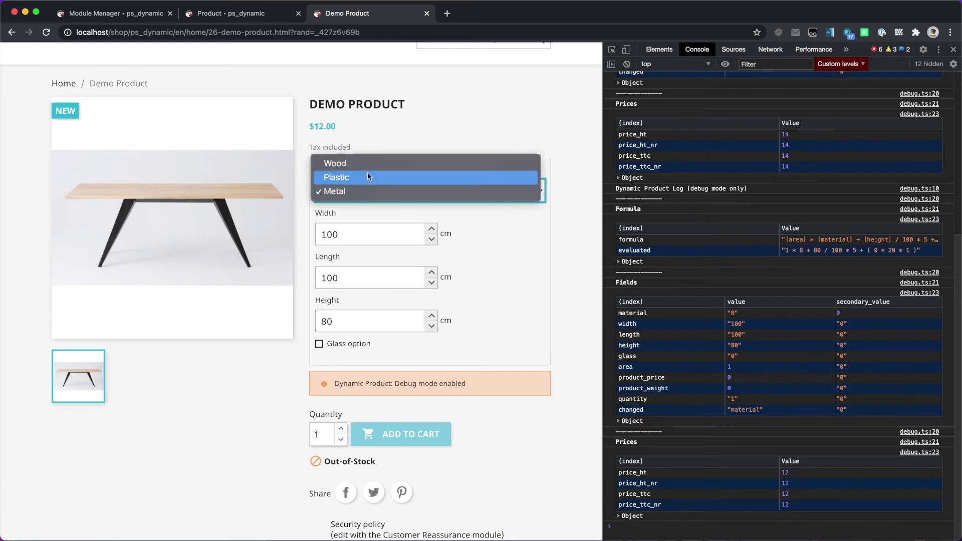
left_click(368, 176)
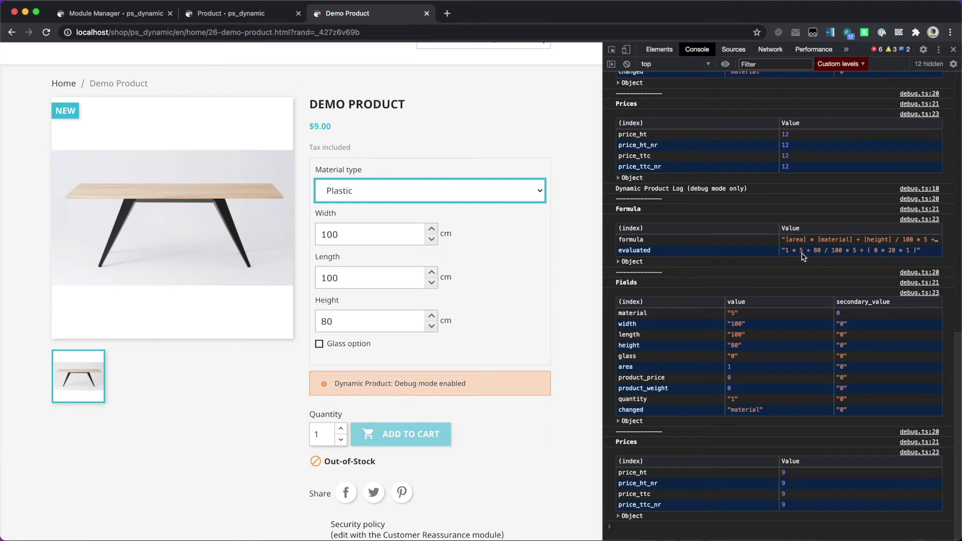
Return to the product's Dynamic Product fields and add a new field of type Checkbox.
key("ctrl+shift+Tab")
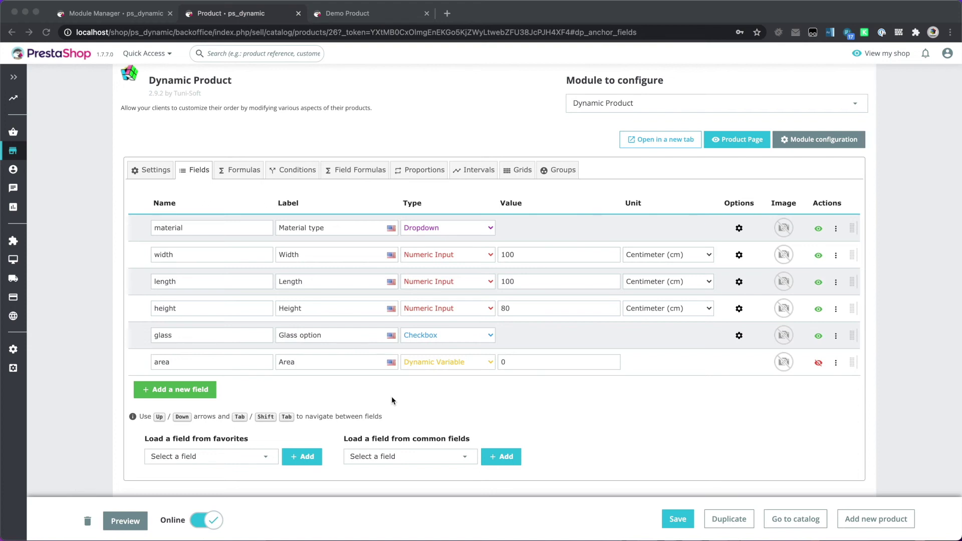
left_click(190, 389)
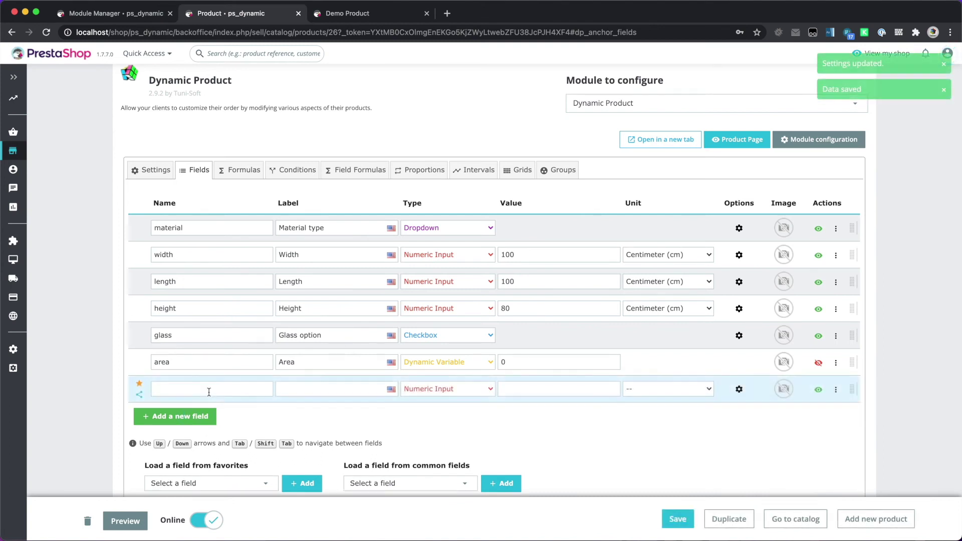
left_click(443, 396)
type("che")
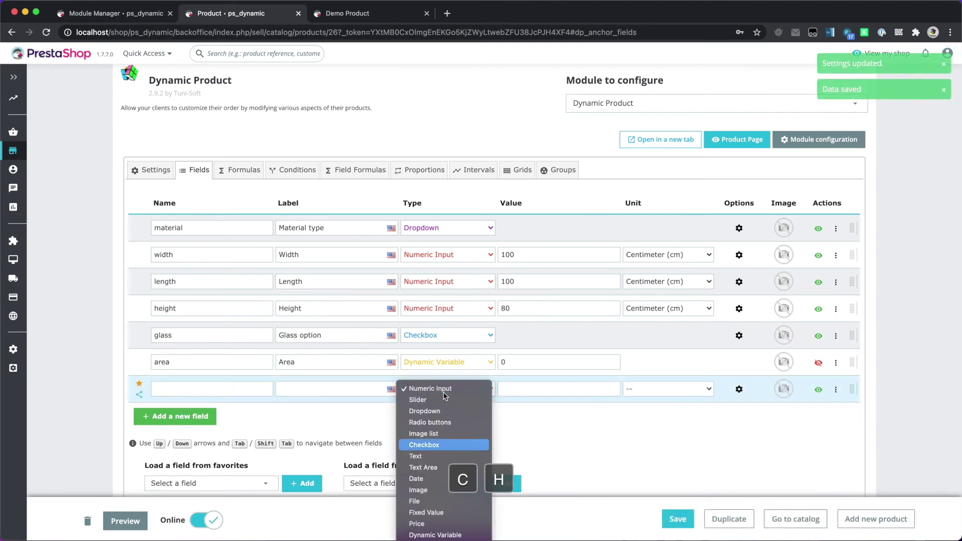
key("Return")
Name the new checkbox field chairs and give it the English label Buy chairs.
left_click(226, 388)
type("chairs")
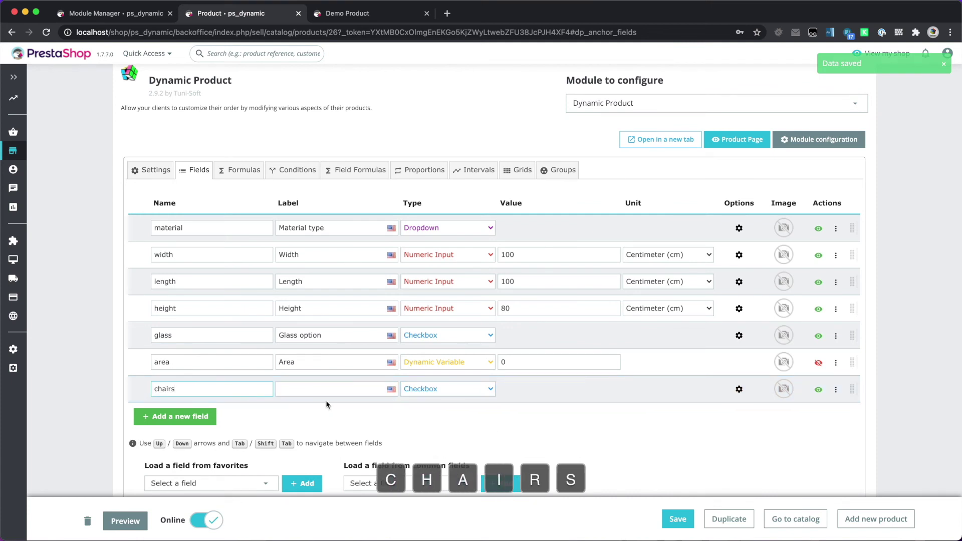
left_click(319, 390)
type("AD")
key("BackSpace")
key("BackSpace")
key("BackSpace")
type("Buy chairs")
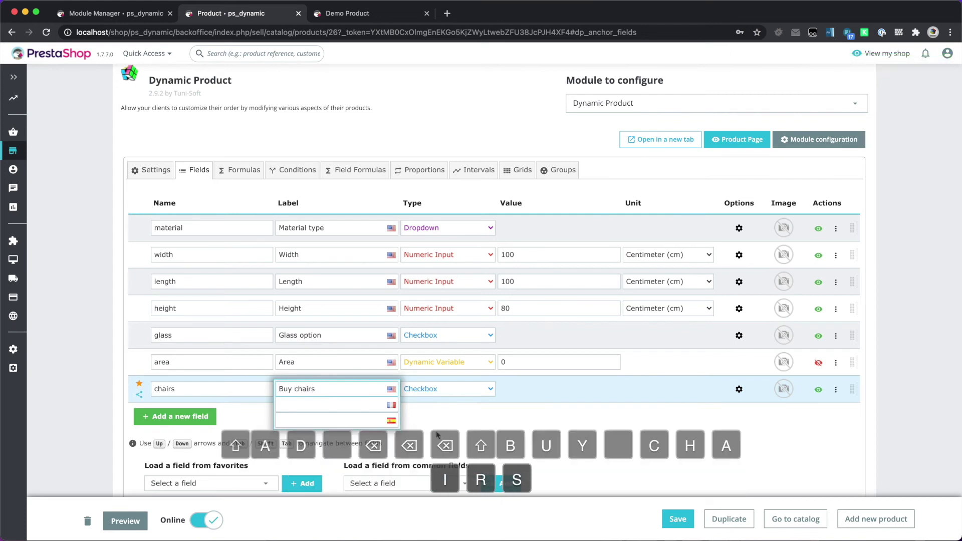
left_click(437, 435)
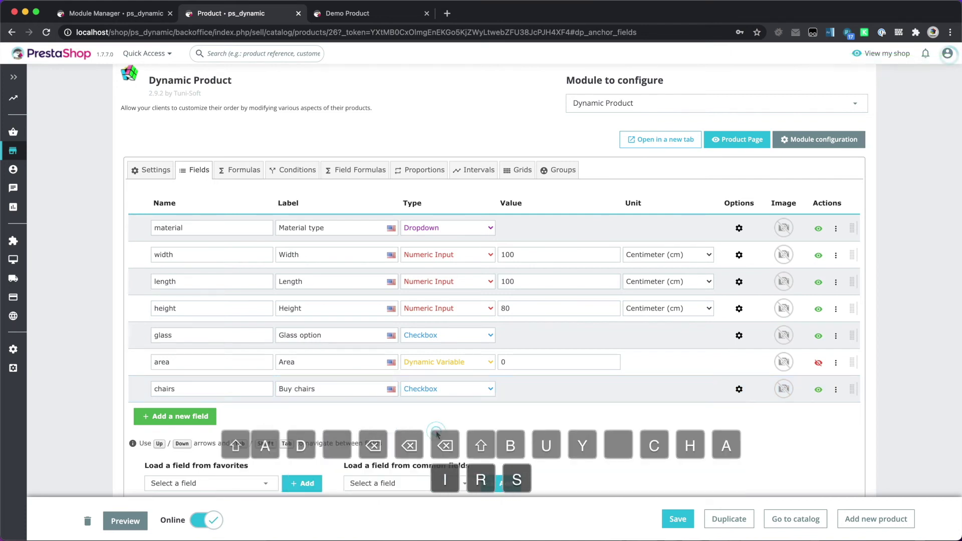
Open the storefront product page and toggle Buy chairs on and off to check how the price responds.
left_click(738, 143)
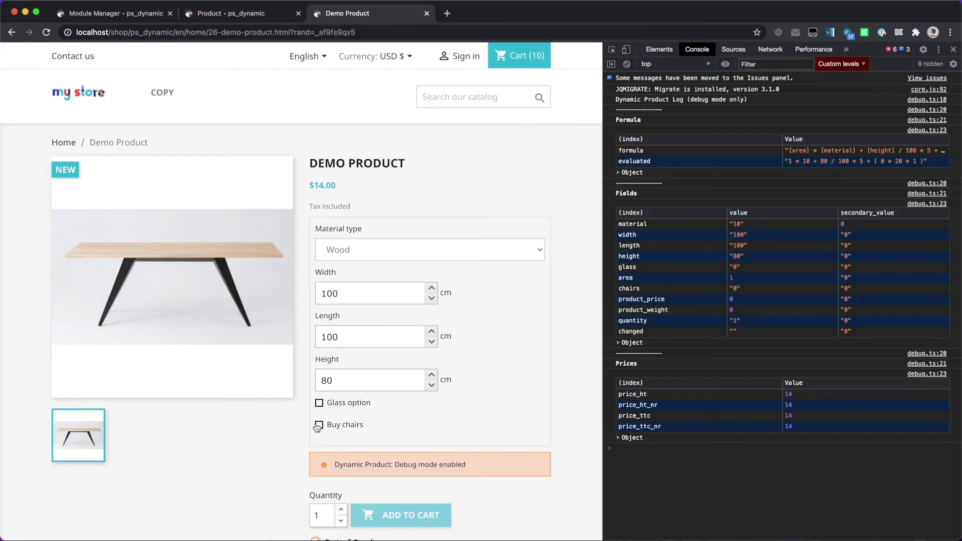
left_click(318, 427)
scroll(275, 426, "down", 3)
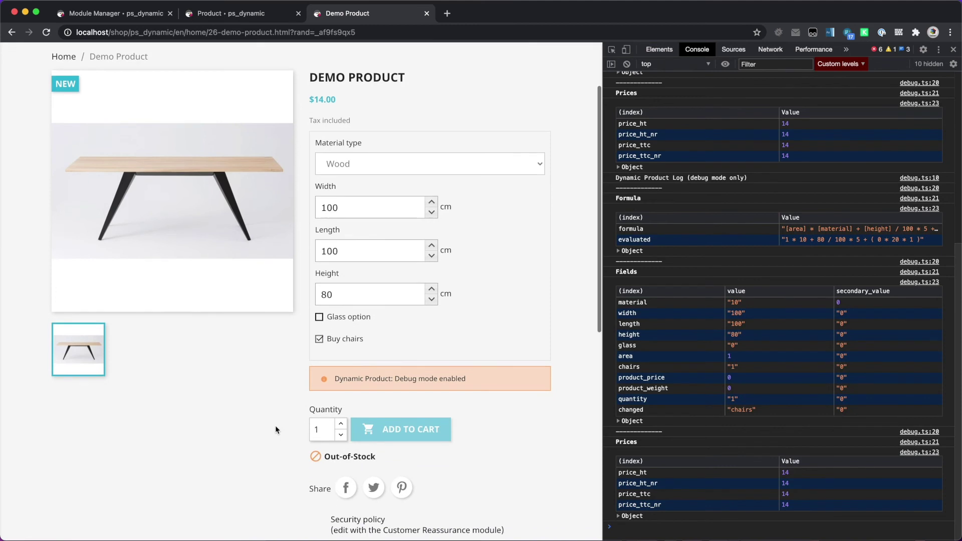
left_click(319, 340)
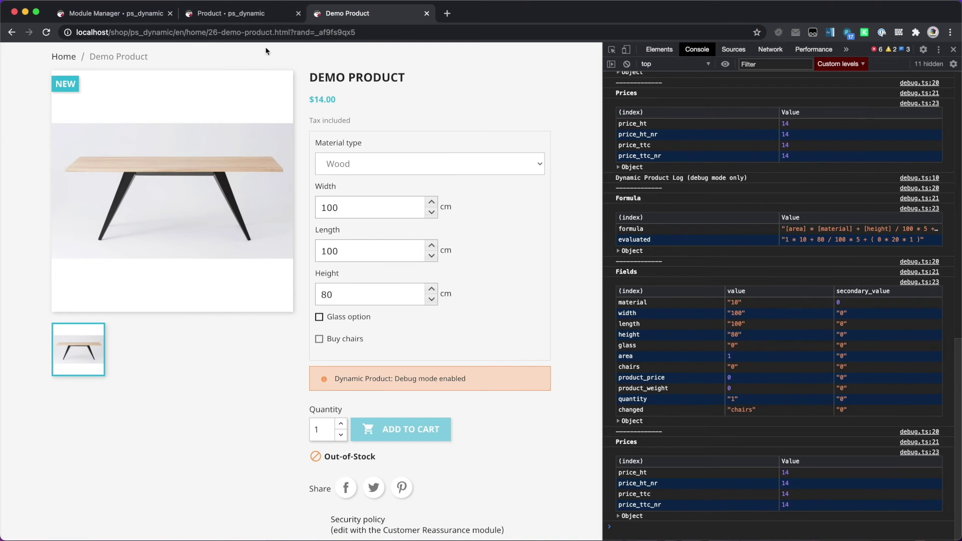
Return to the product's Dynamic Product fields and add a numeric field named nb_chairs with the English label Number of chairs.
left_click(233, 15)
left_click(187, 427)
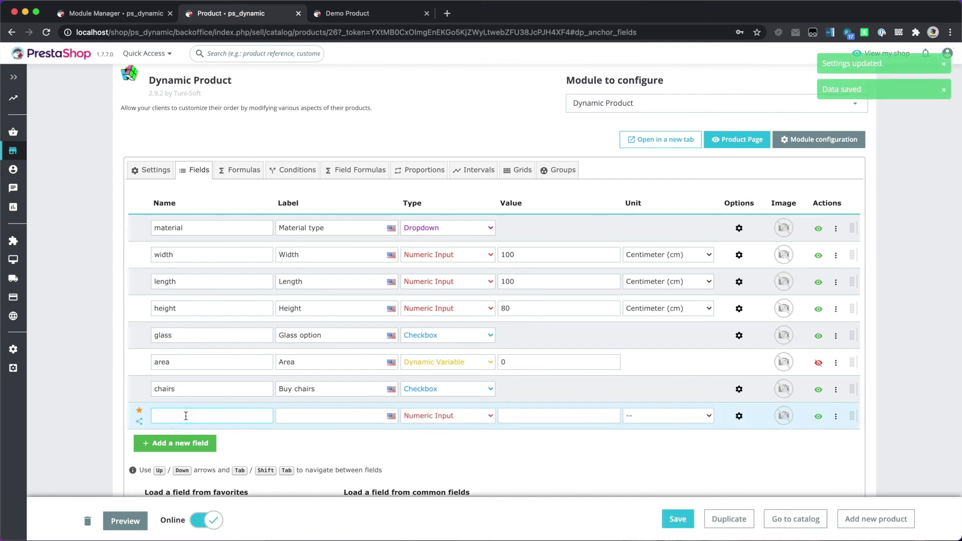
type("nb_chairs")
key("Tab")
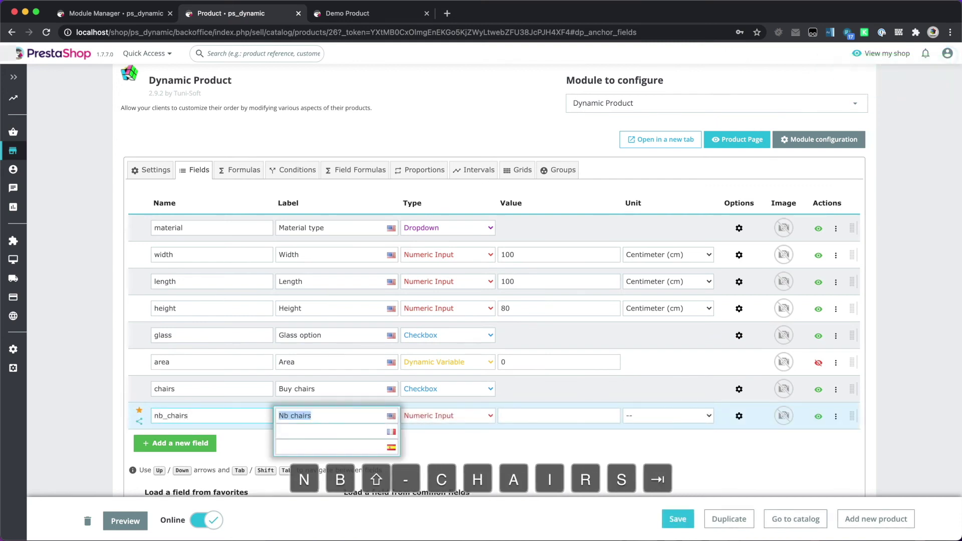
type("Num")
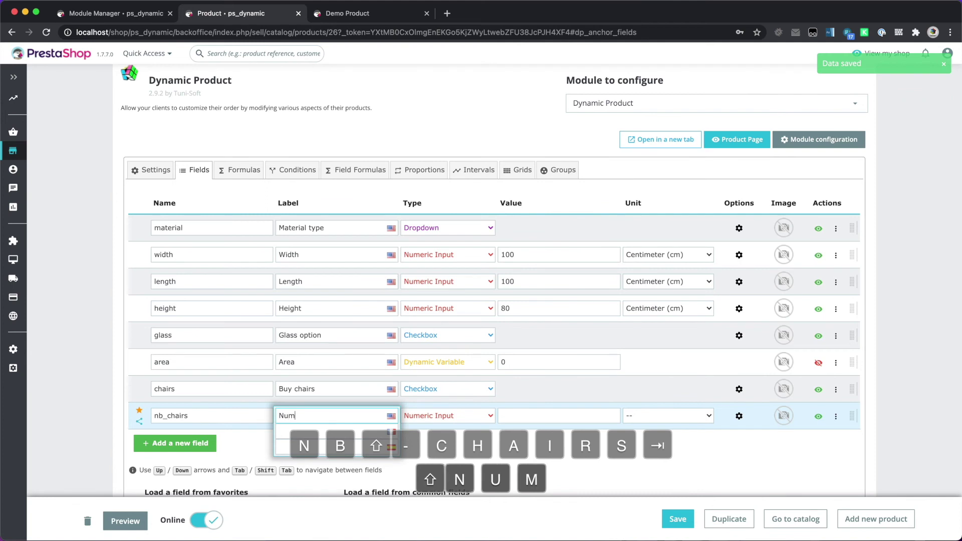
type("ber of chairs")
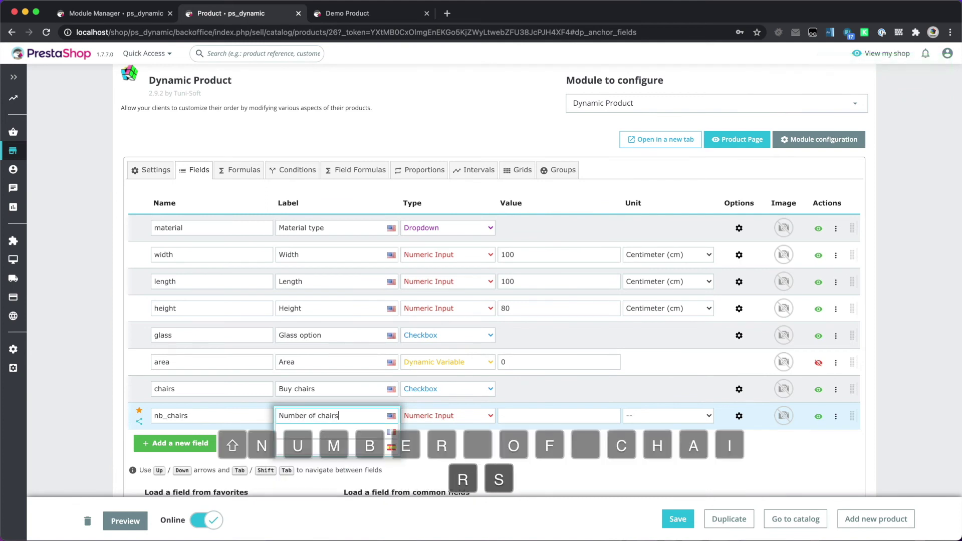
left_click(438, 471)
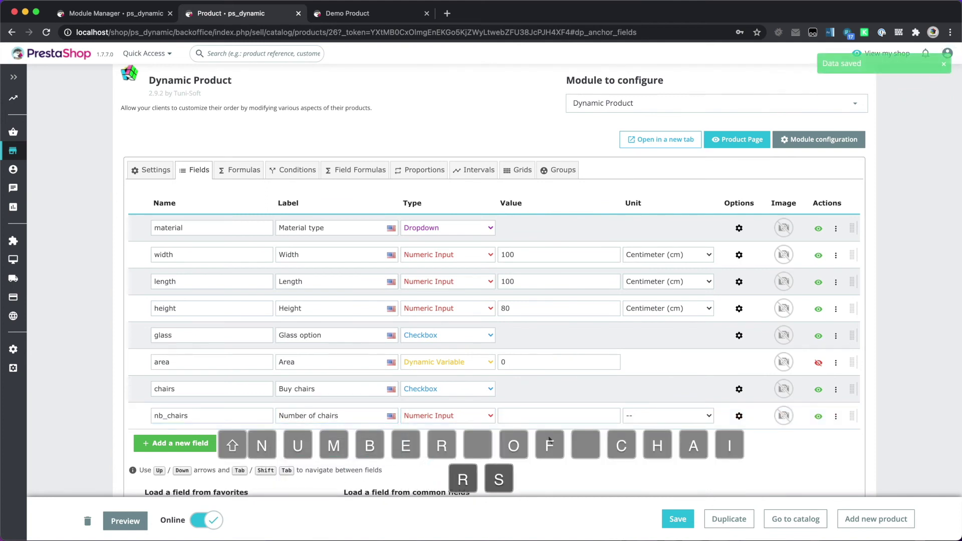
Set the default value of the nb_chairs field to 4.
left_click(557, 416)
type("4")
left_click(538, 446)
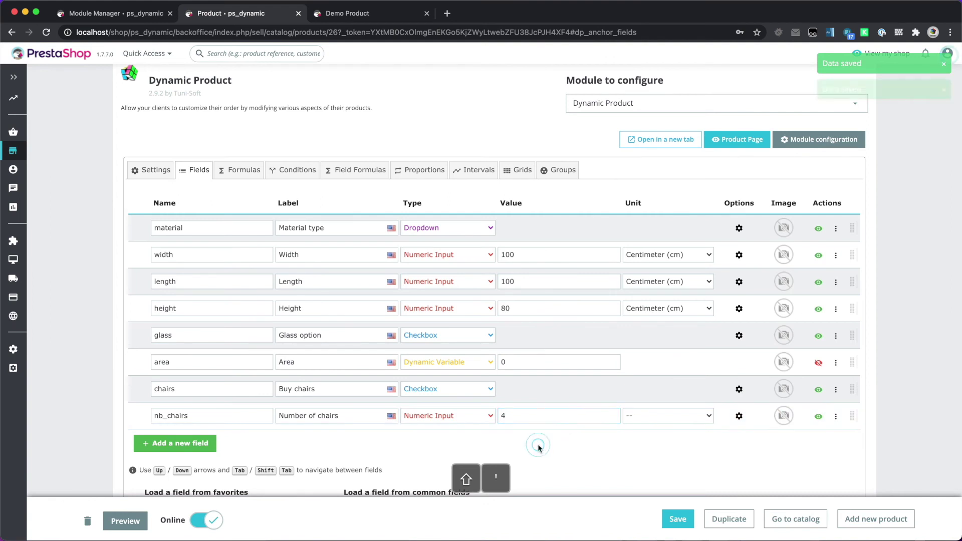
Append + [nb_chairs] * 20 to the end of the price formula and save it.
left_click(243, 172)
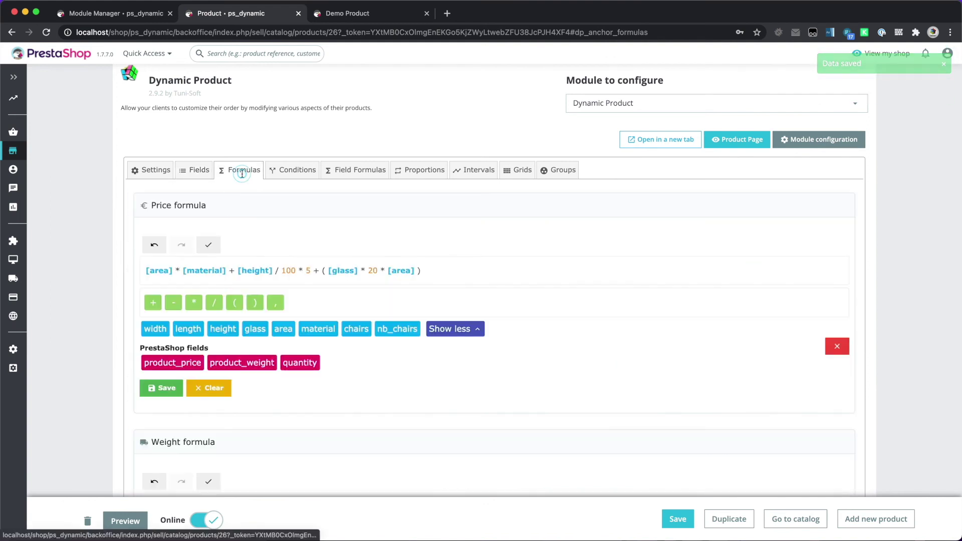
left_click(445, 271)
type("+")
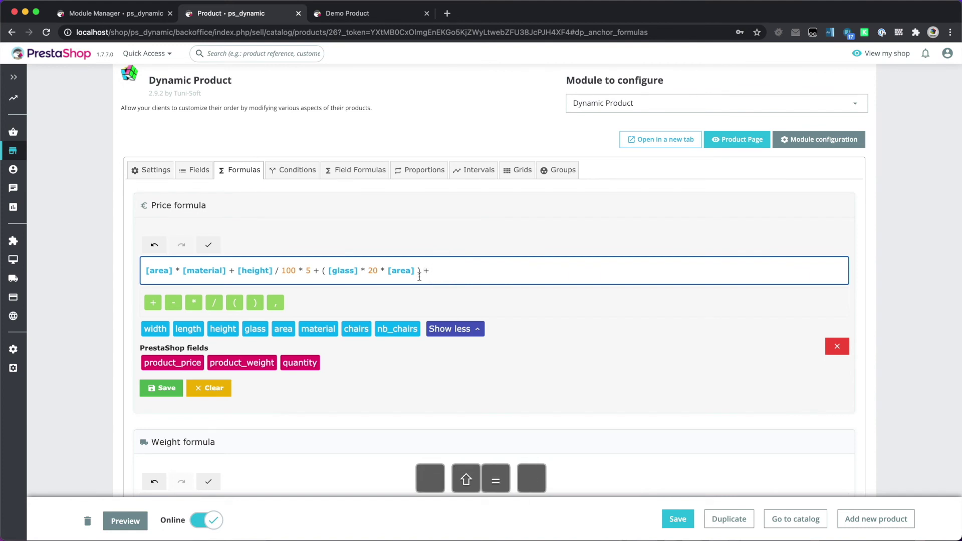
left_click(387, 330)
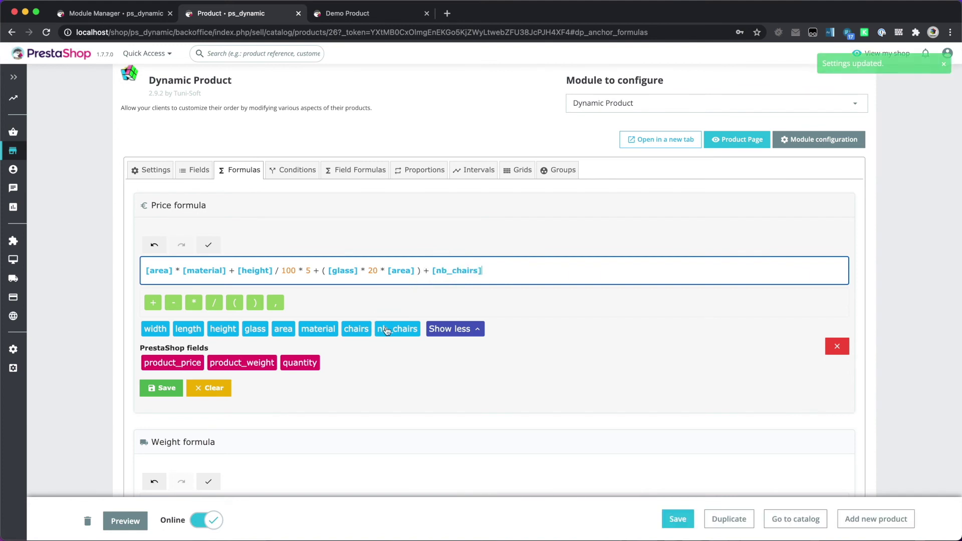
type("* 20")
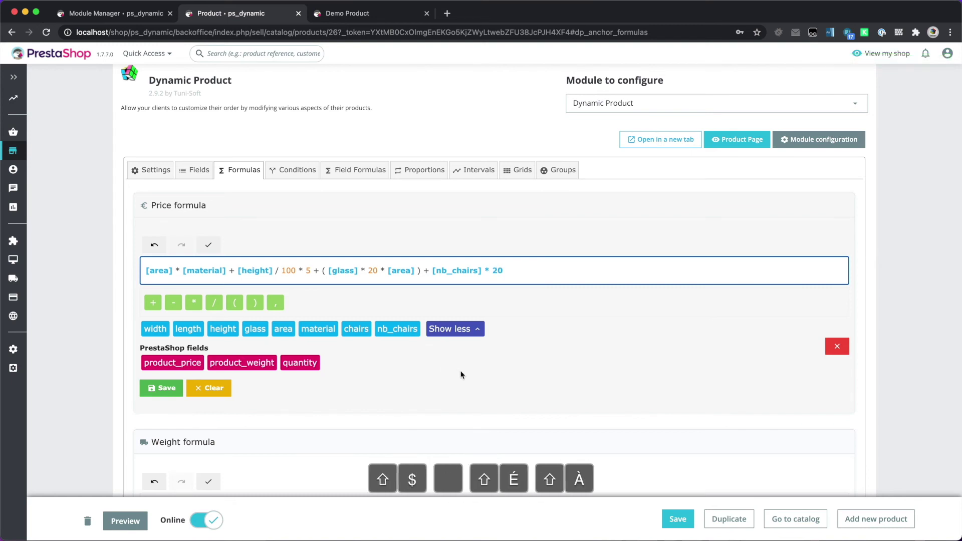
left_click(536, 334)
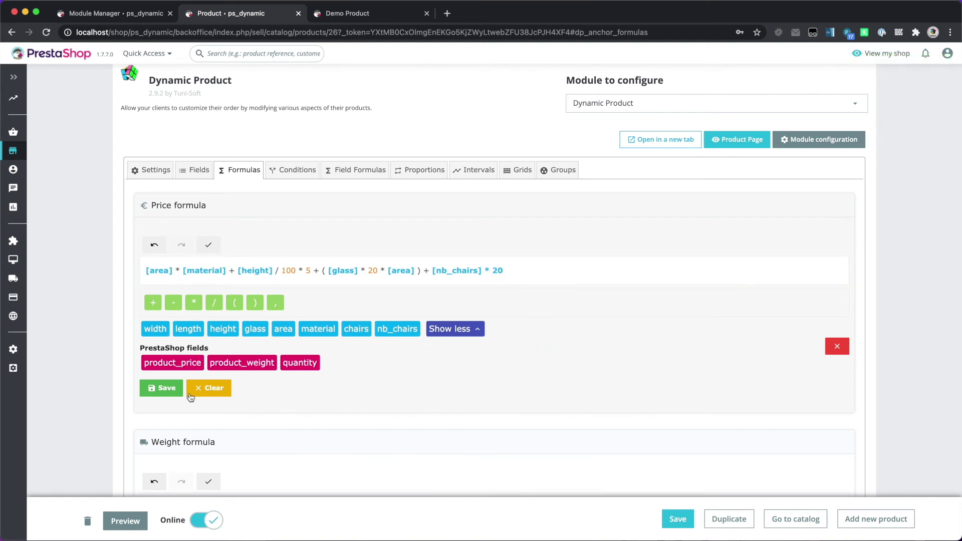
left_click(163, 390)
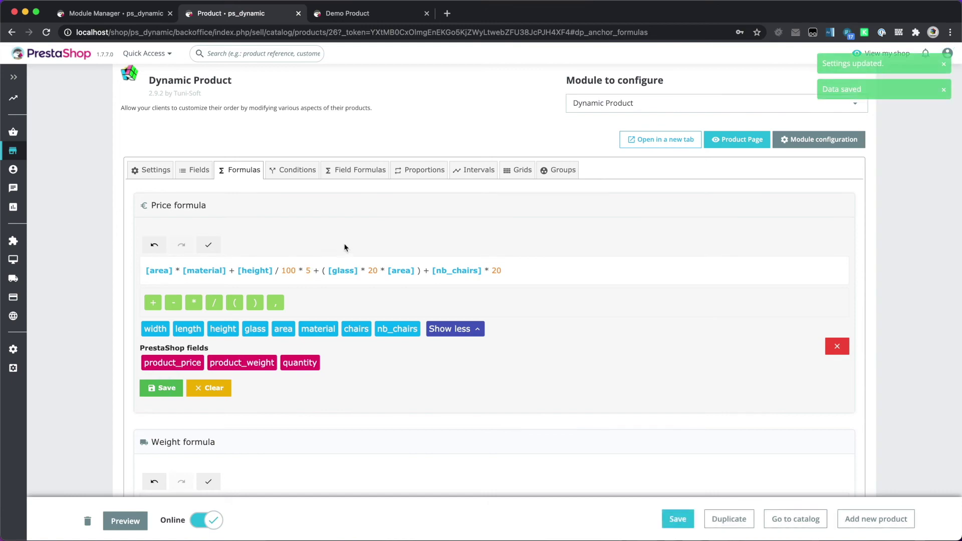
Open the storefront page, raise Number of chairs to 5 to check the price with Buy chairs unticked, and reopen the page from the product.
left_click(198, 173)
left_click(750, 136)
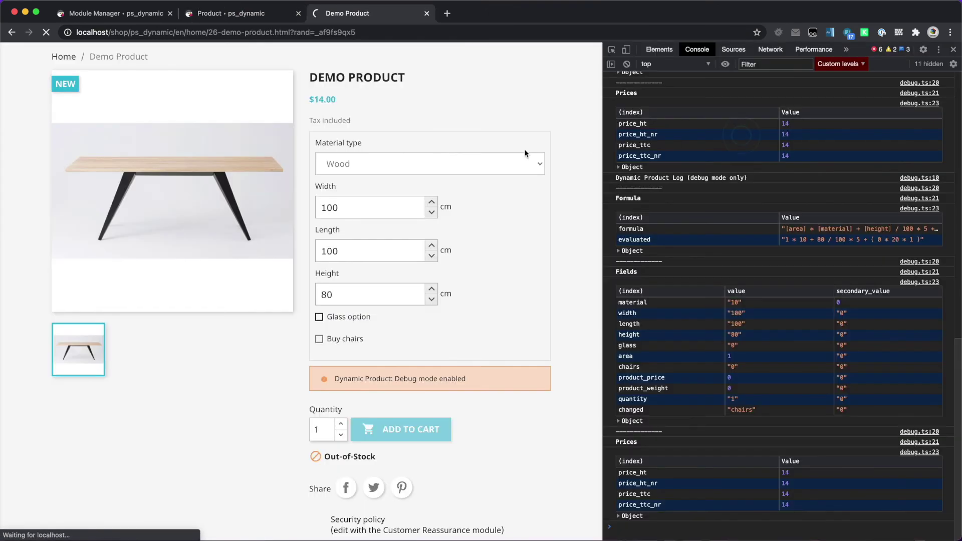
scroll(547, 193, "down", 3)
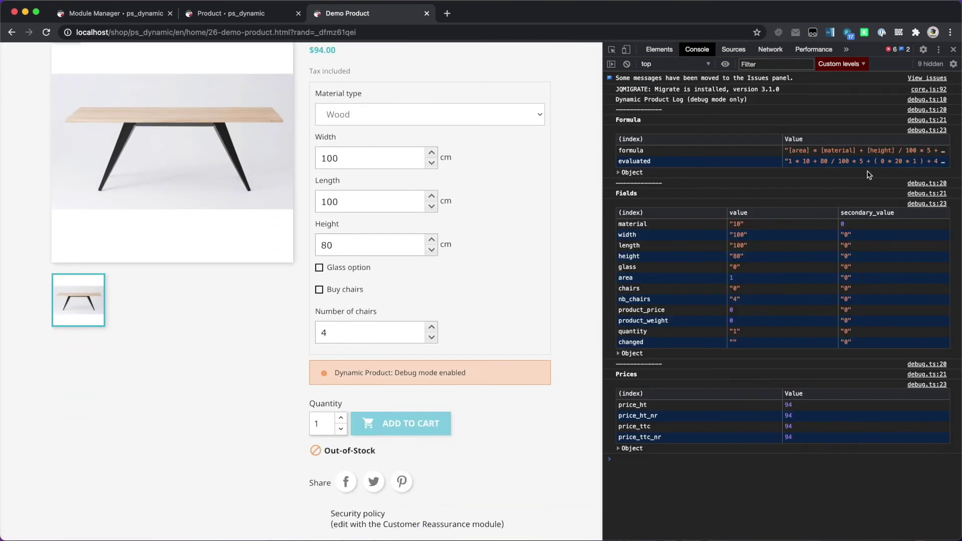
left_click_drag(603, 228, 540, 232)
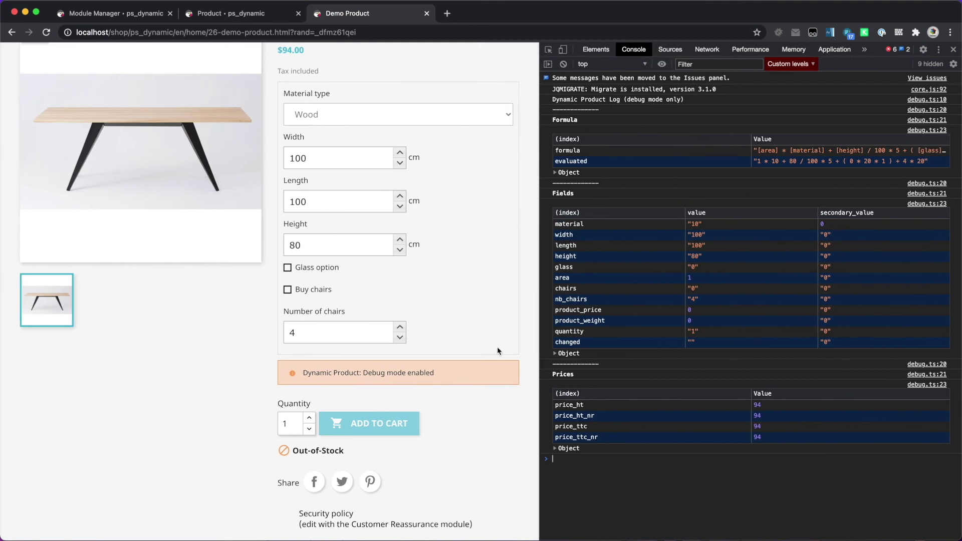
left_click(399, 327)
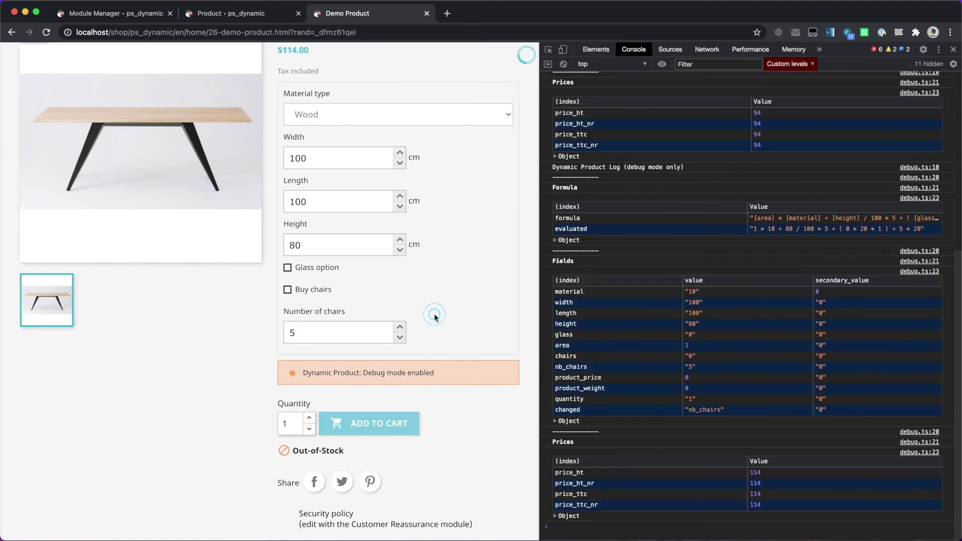
scroll(435, 317, "up", 3)
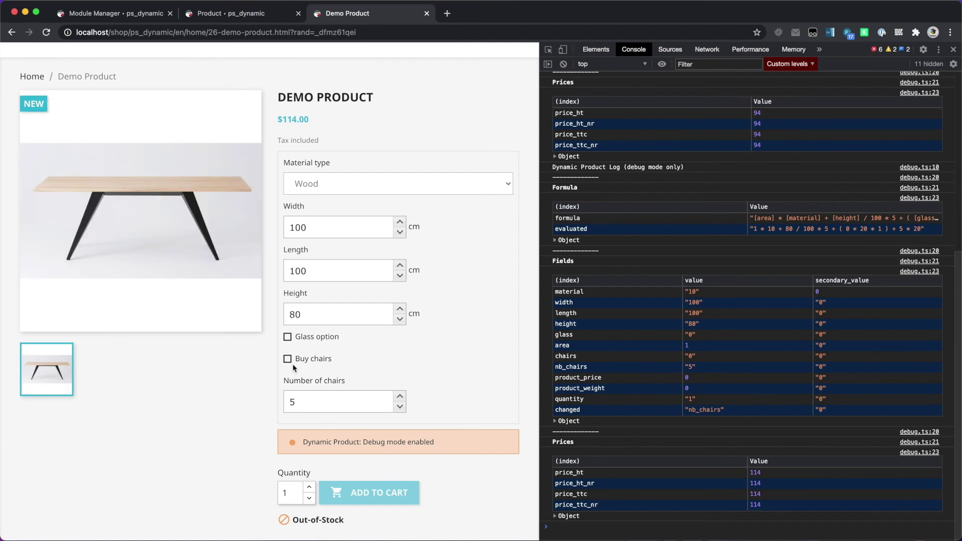
left_click(240, 16)
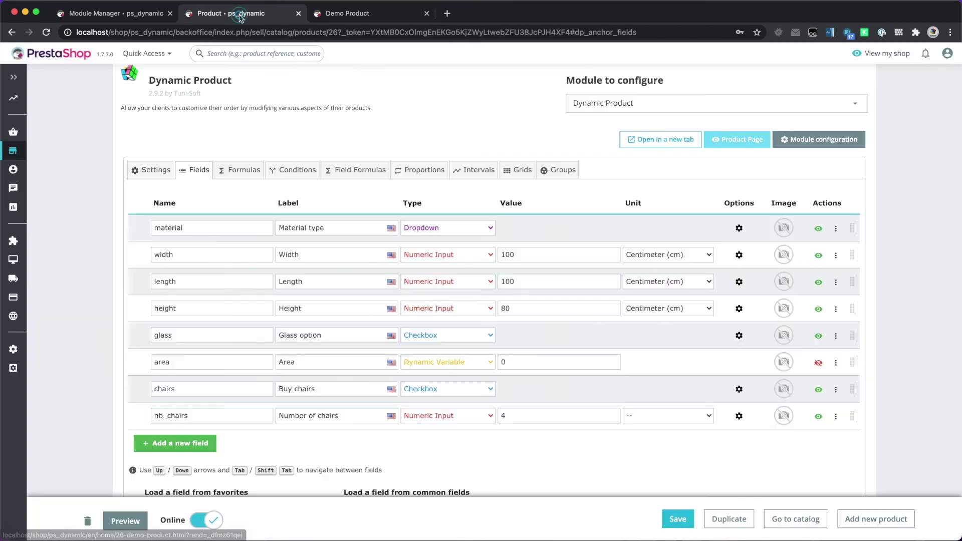
key("ctrl+Tab")
left_click(428, 311)
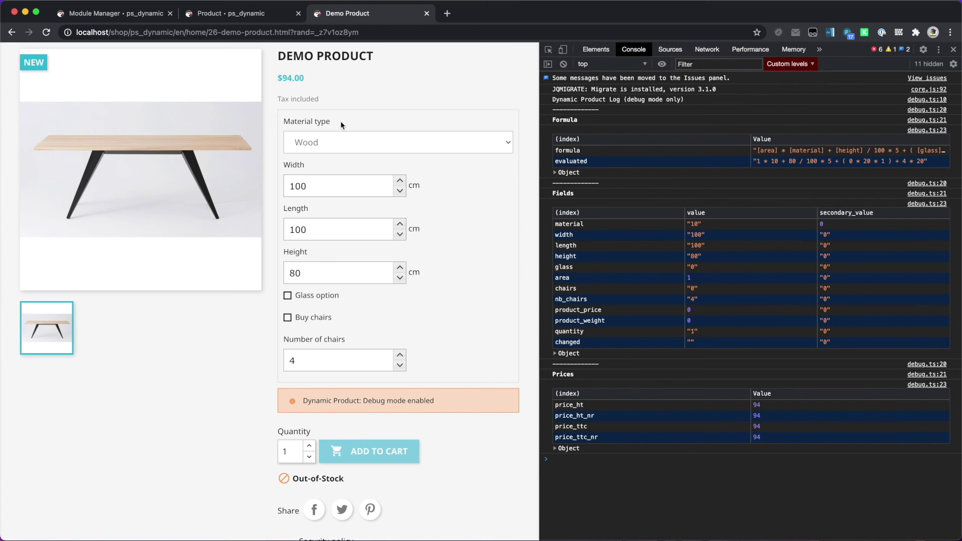
Return to the product's Dynamic Product settings and create a new condition.
left_click(243, 15)
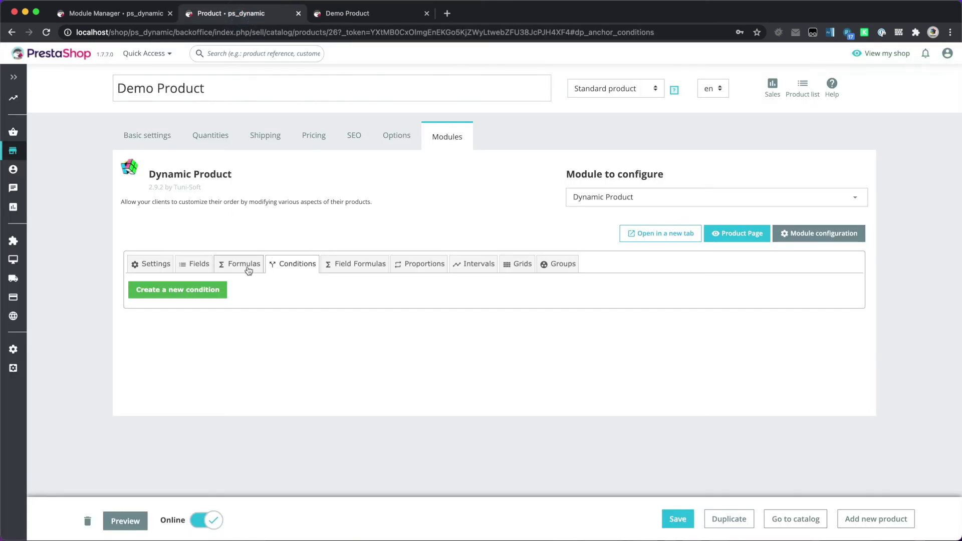
left_click(196, 265)
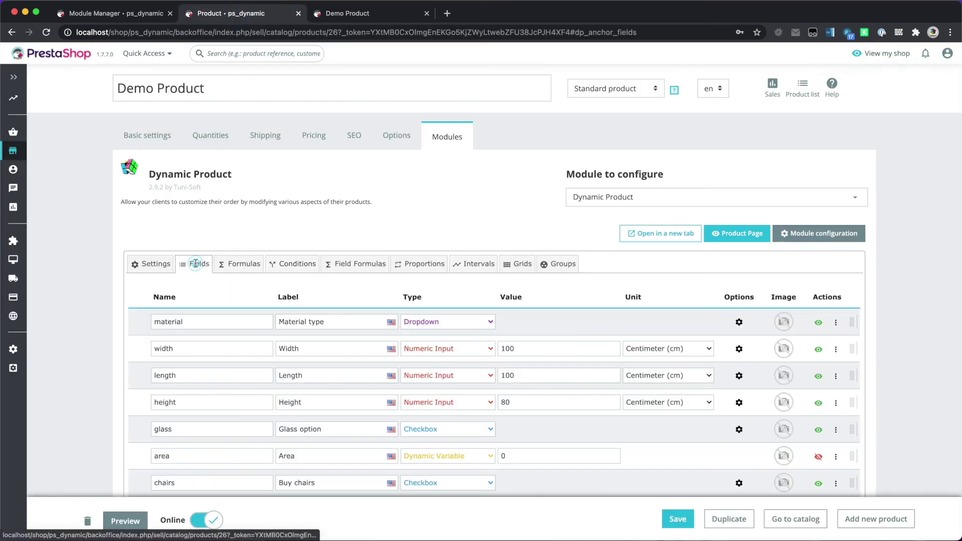
left_click(291, 266)
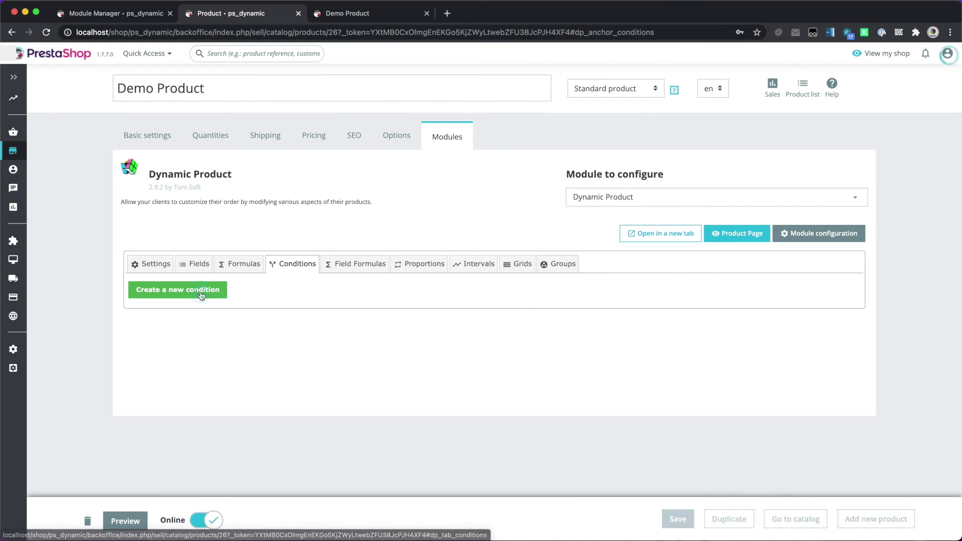
left_click(201, 293)
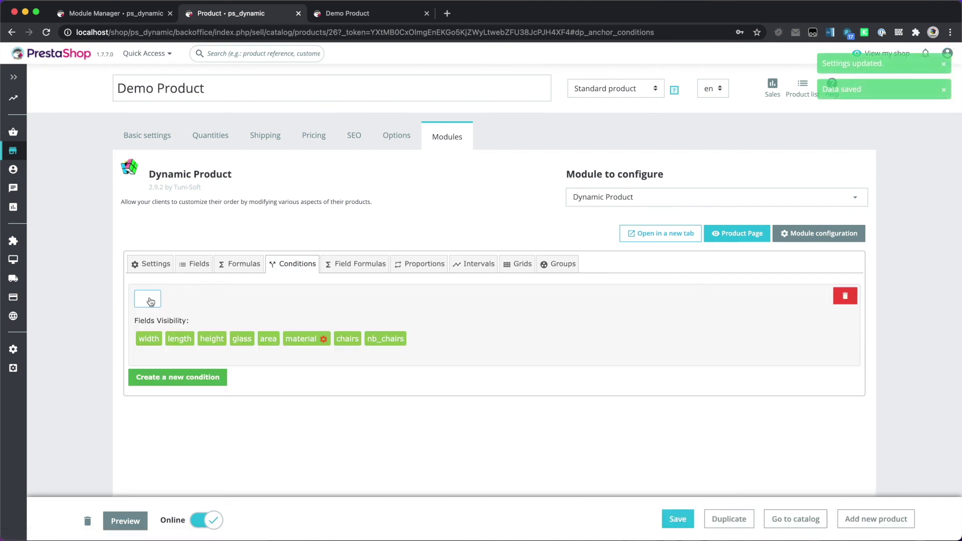
Set the new condition's formula to [chairs] = 0, save it, and hide the nb_chairs field under that condition.
left_click(150, 302)
left_click(490, 217)
left_click(285, 193)
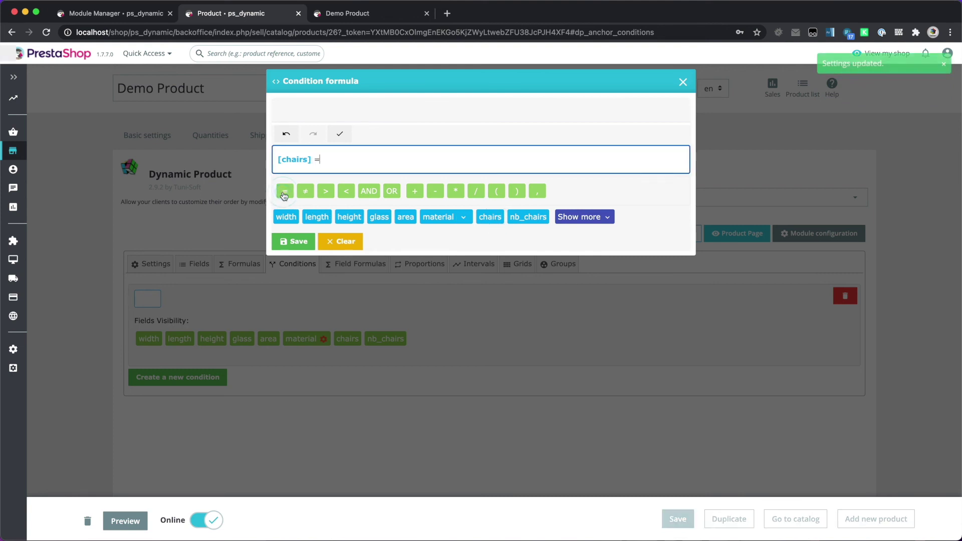
type("0")
left_click(296, 242)
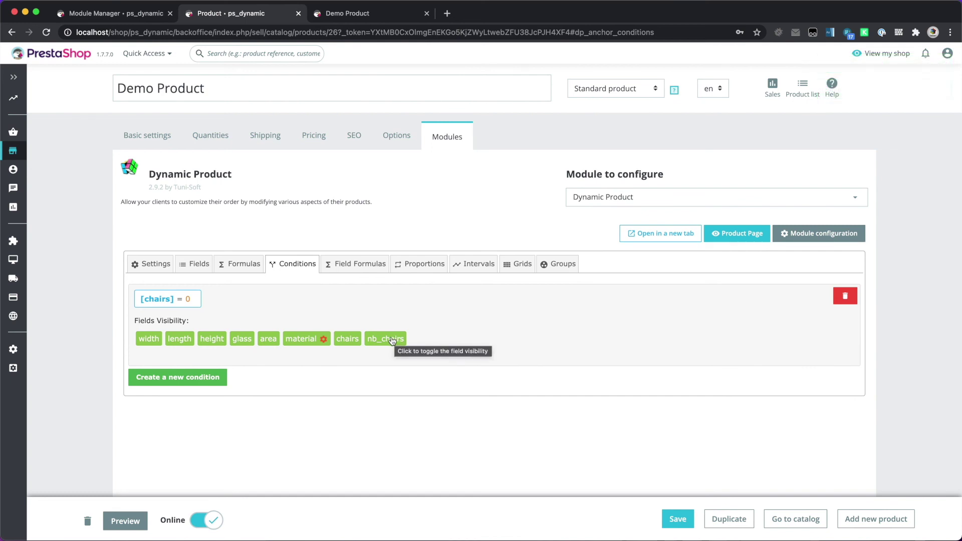
left_click(393, 340)
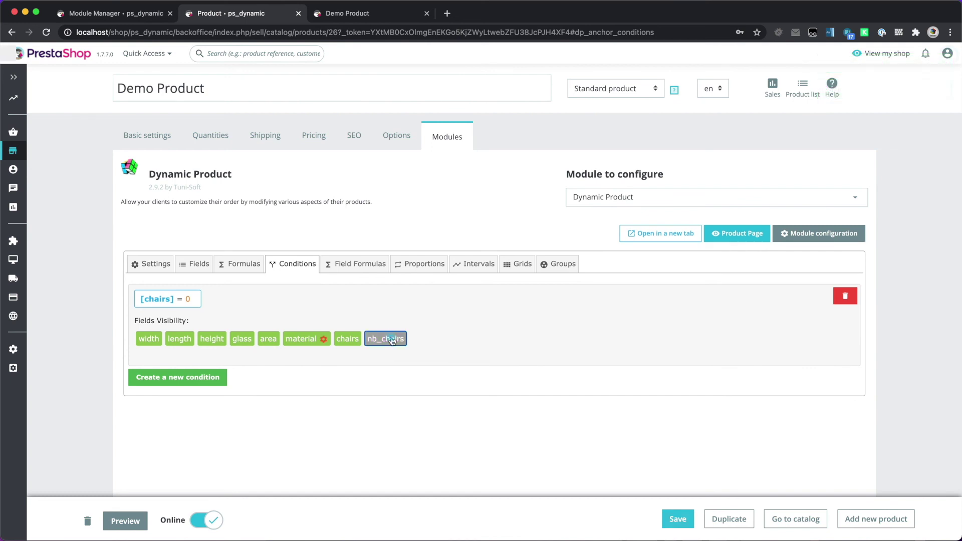
Open the storefront page and toggle Buy chairs repeatedly to check the Number of chairs field's visibility and the evaluated price formula.
left_click(740, 234)
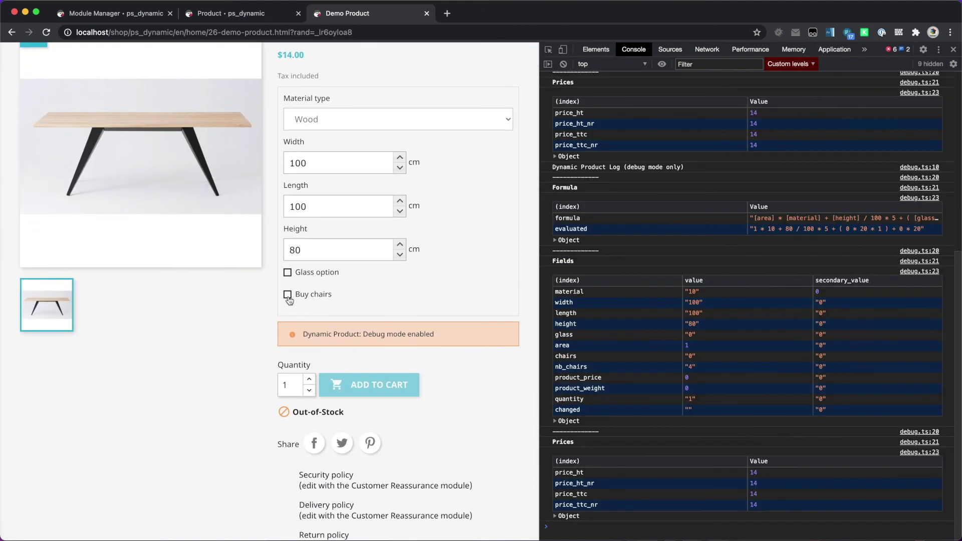
left_click(287, 295)
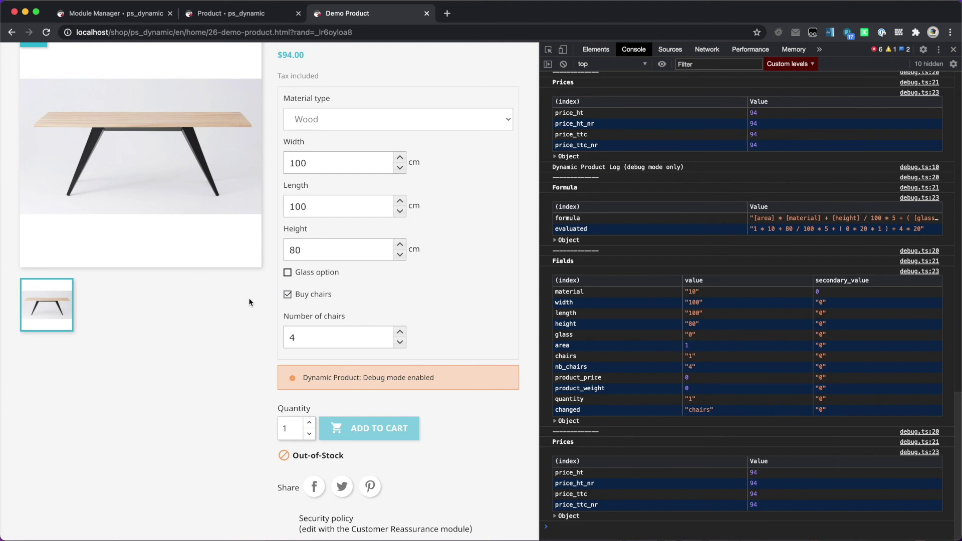
left_click(288, 295)
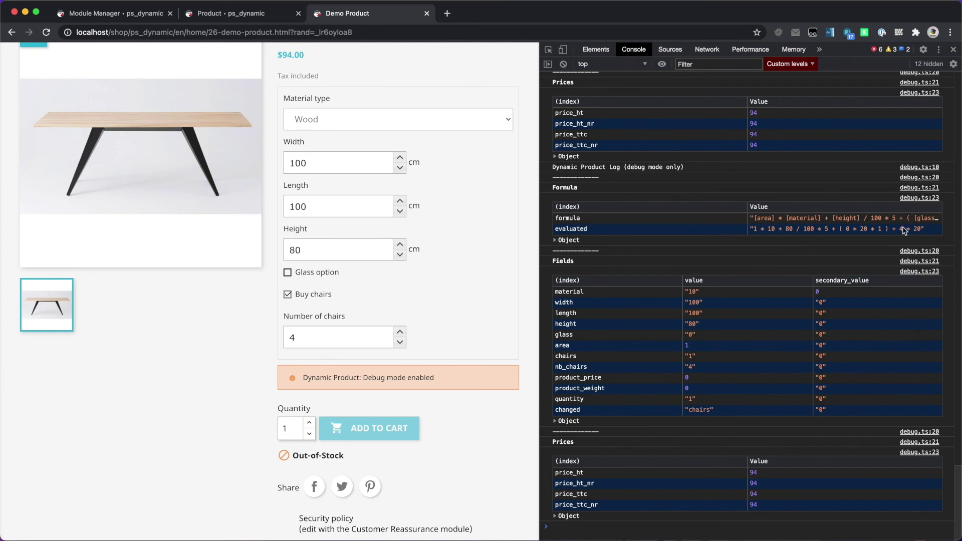
left_click(288, 295)
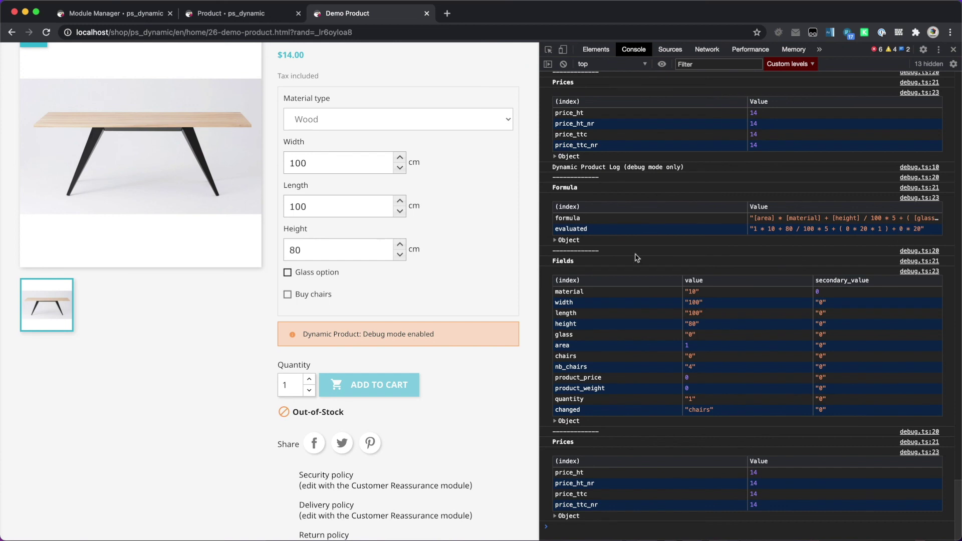
scroll(426, 267, "up", 1)
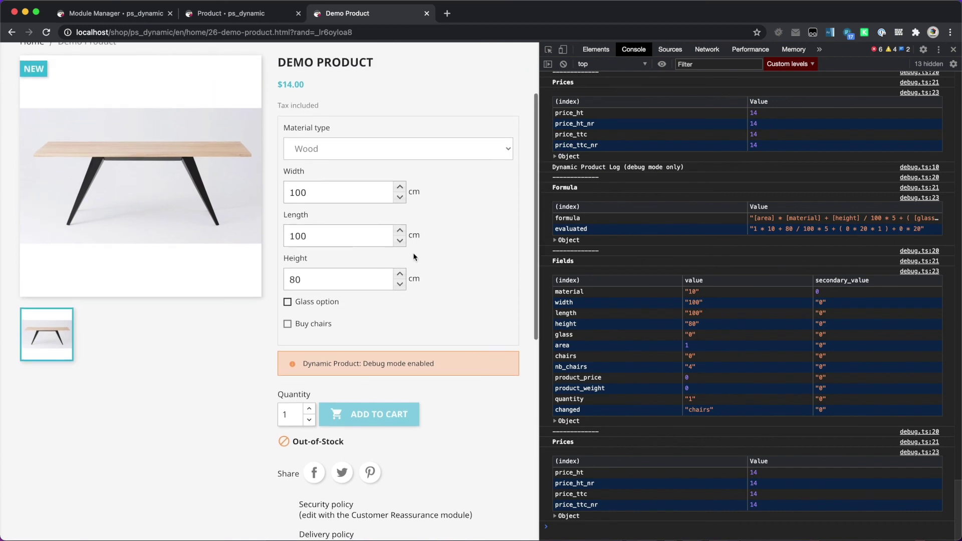
left_click(288, 324)
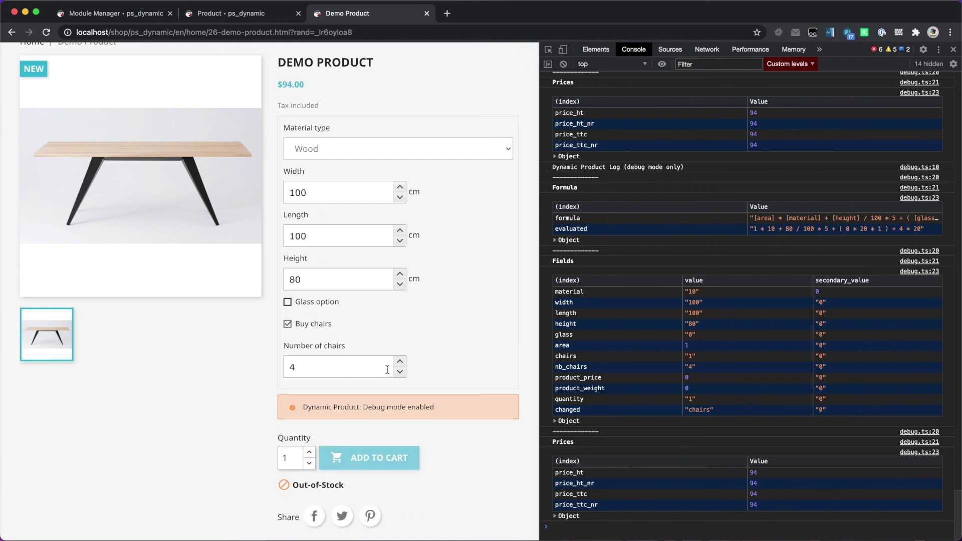
Raise Number of chairs to 5, then untick and re-tick Buy chairs to check the field's visibility and the price.
left_click(399, 360)
left_click(288, 324)
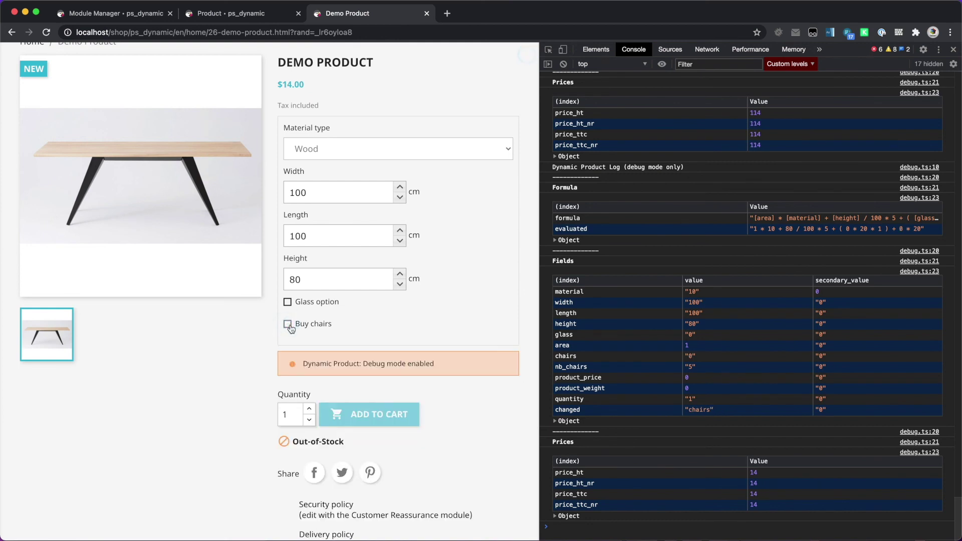
left_click(289, 325)
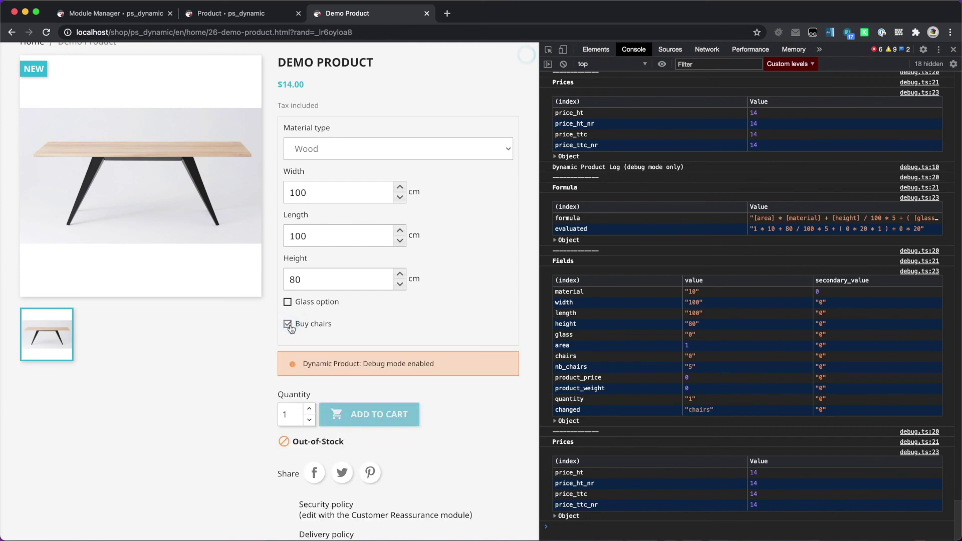
Return to the product's Dynamic Product settings and review its fields and the field types available for the material field.
key("ctrl+shift+Tab")
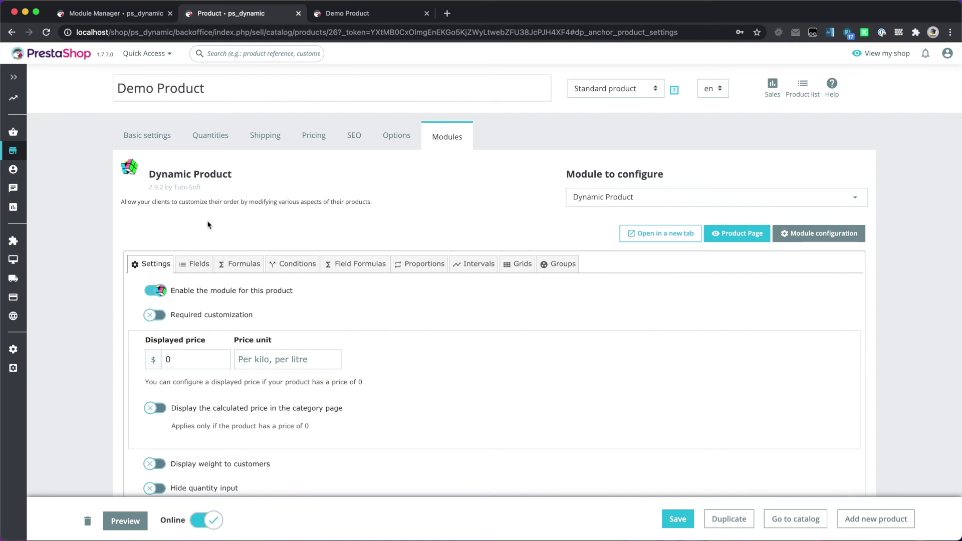
scroll(209, 224, "down", 3)
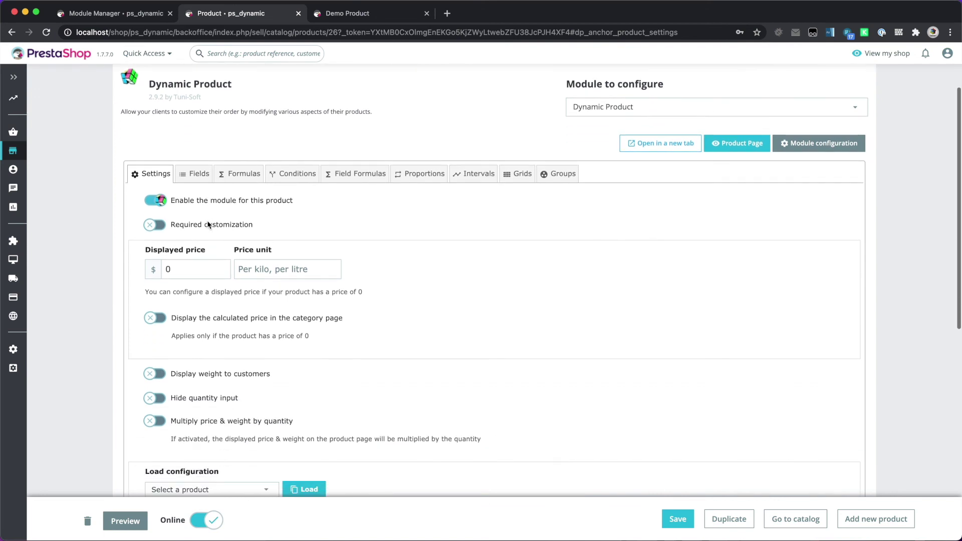
left_click(194, 174)
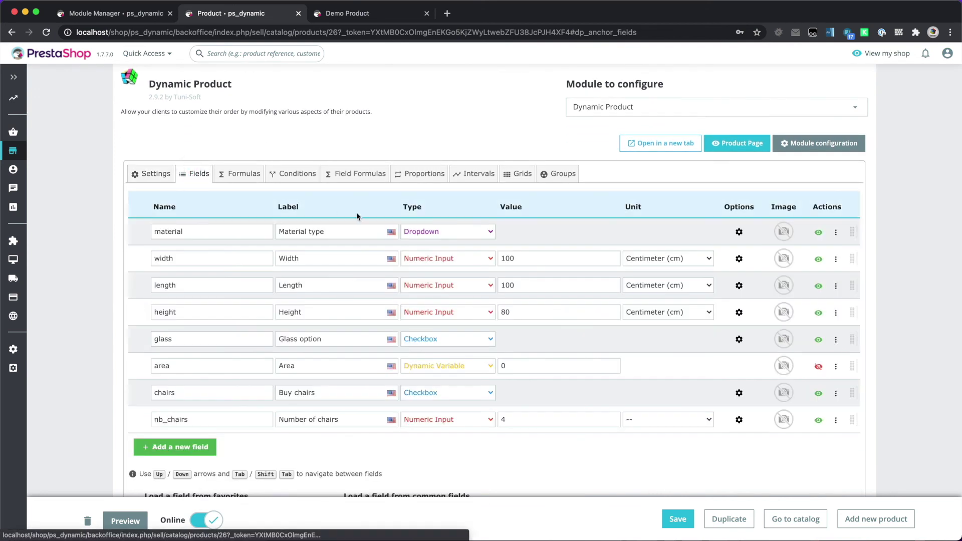
left_click(451, 235)
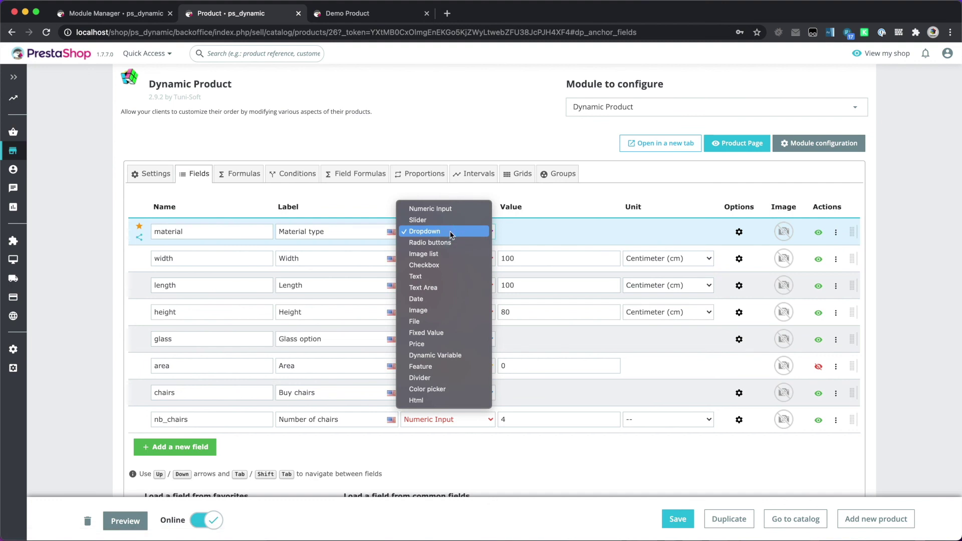
left_click(367, 206)
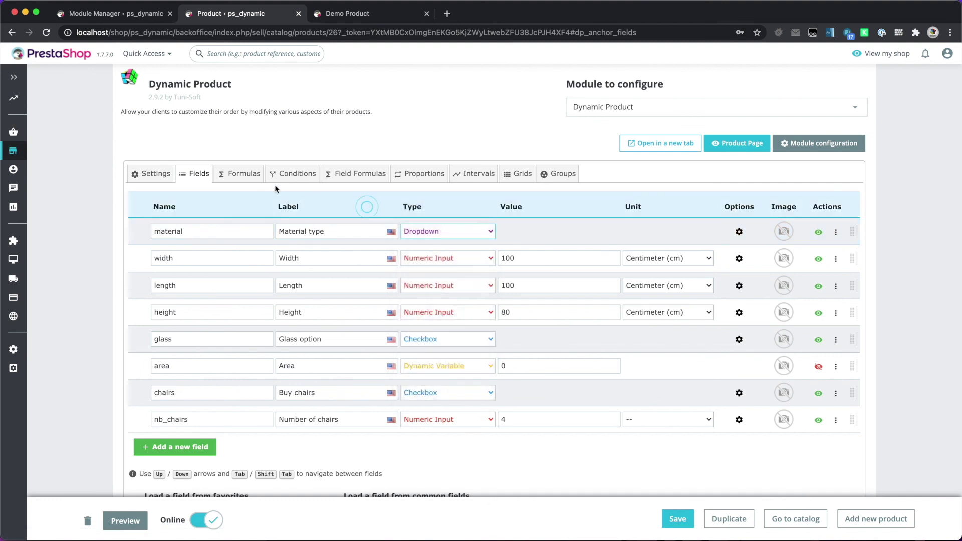
Review the product's price formula, its visibility condition and the area field formula.
left_click(232, 178)
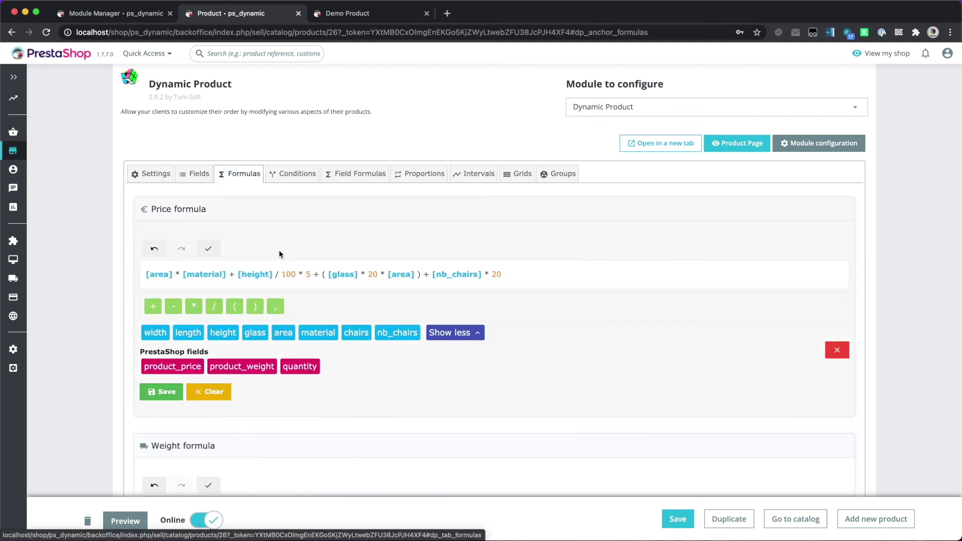
scroll(279, 250, "down", 1)
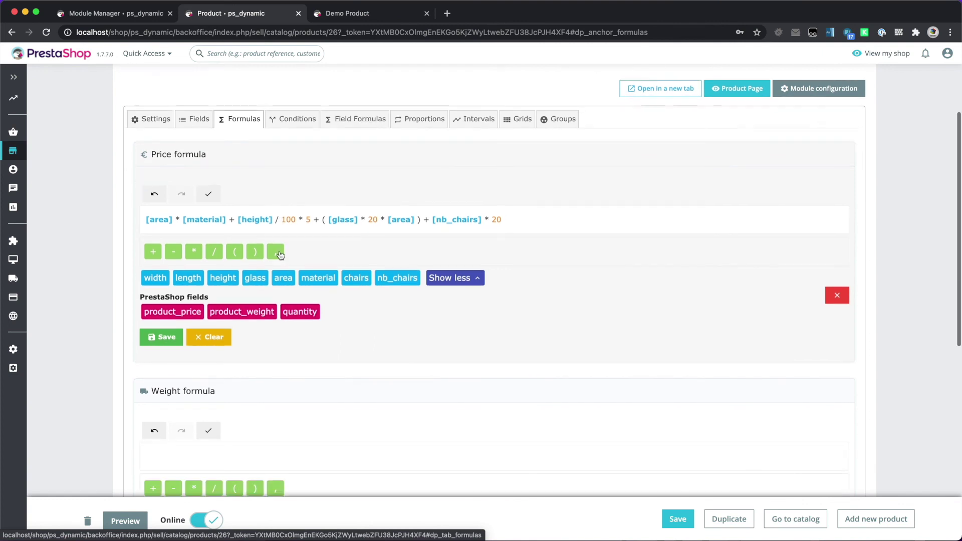
left_click(291, 125)
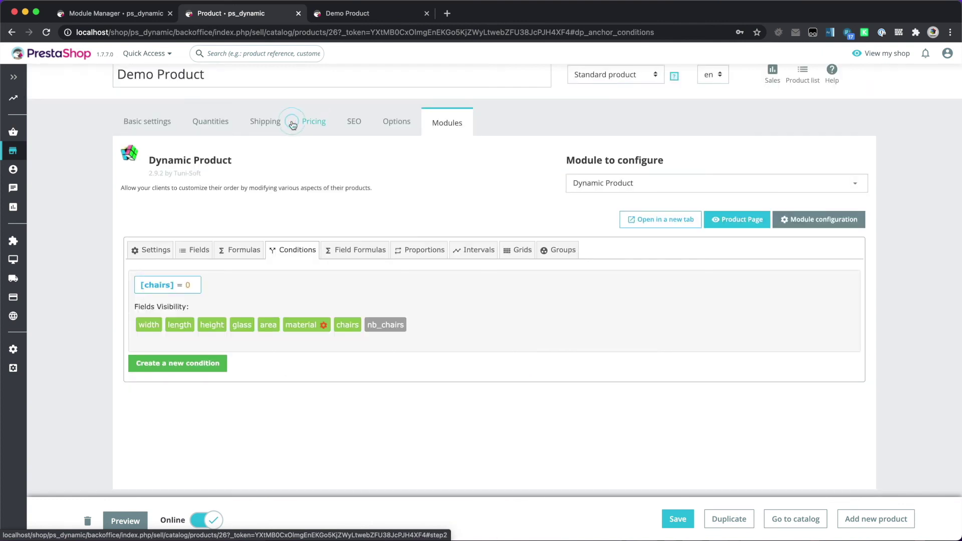
left_click(348, 258)
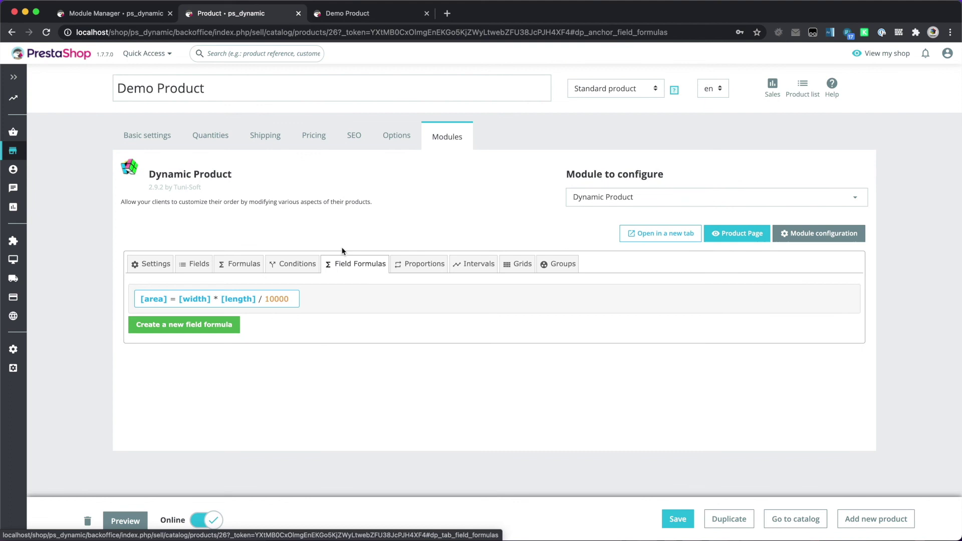